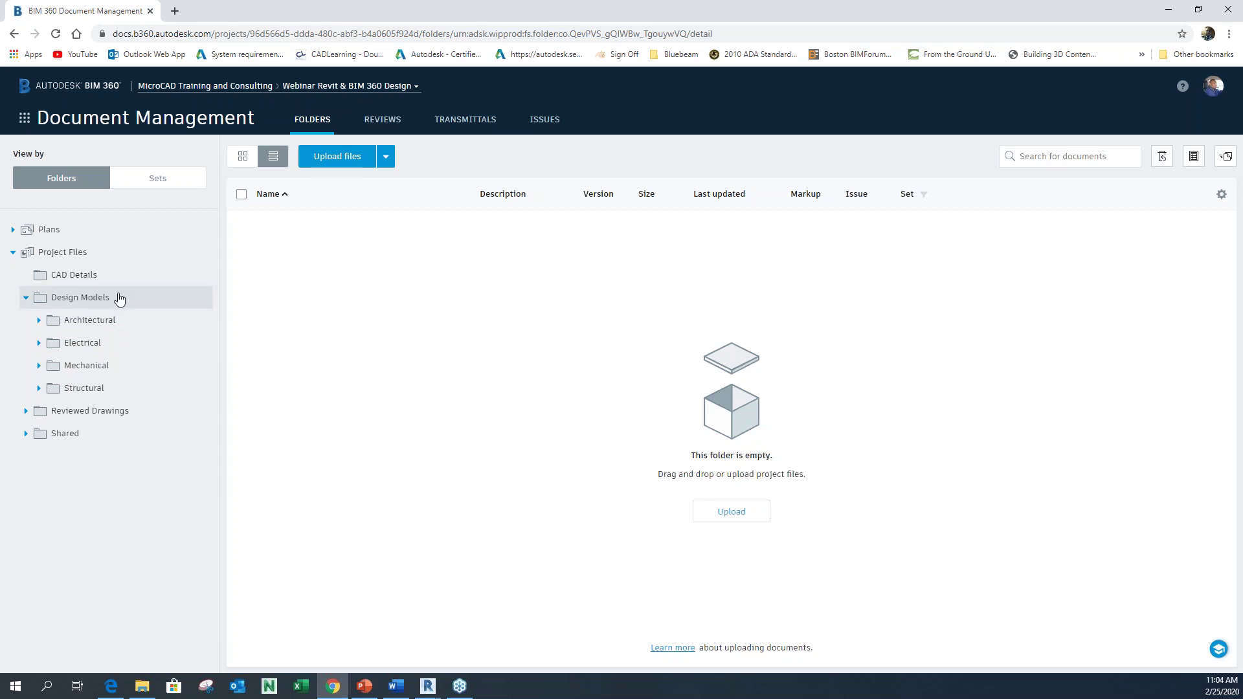
Add a subfolder named Communication to the Design Models folder
left_click(101, 300)
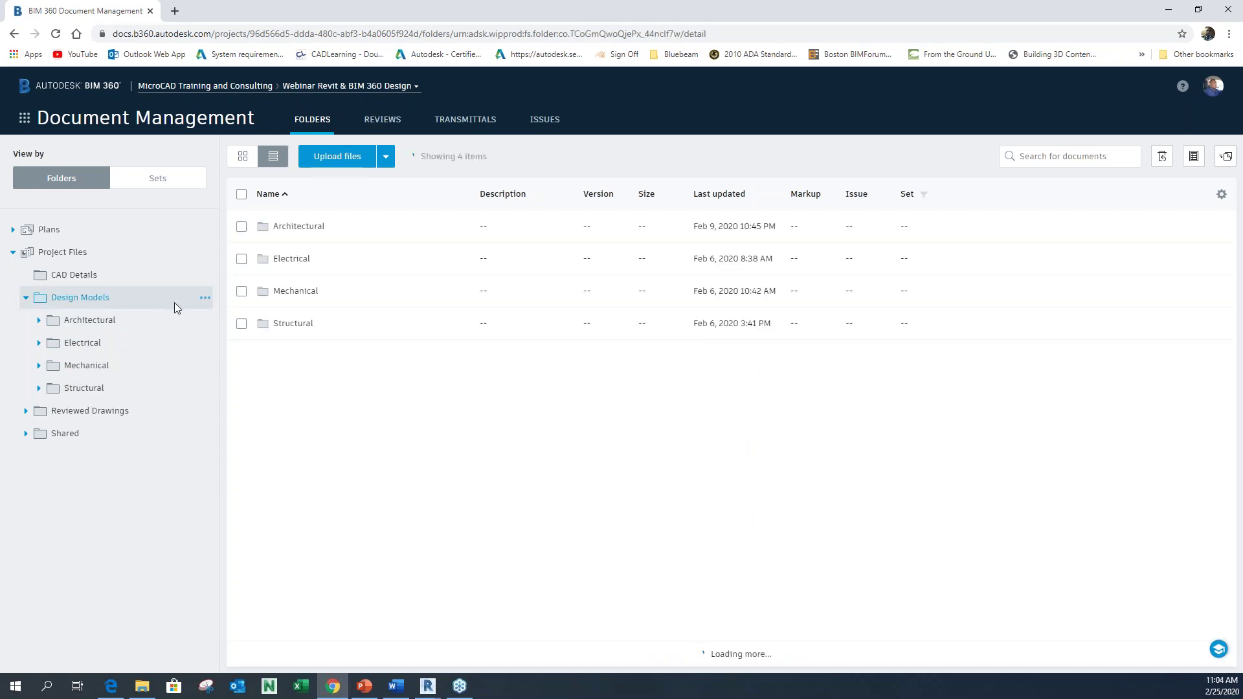
left_click(205, 300)
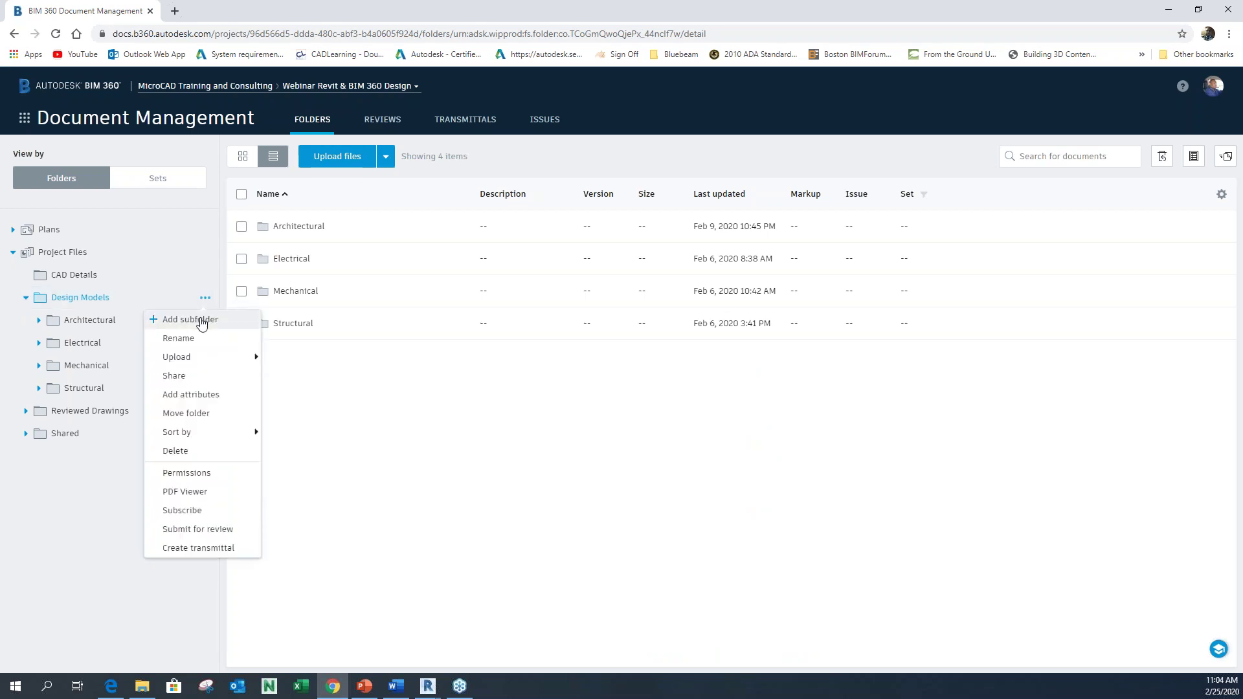
left_click(194, 320)
type("C")
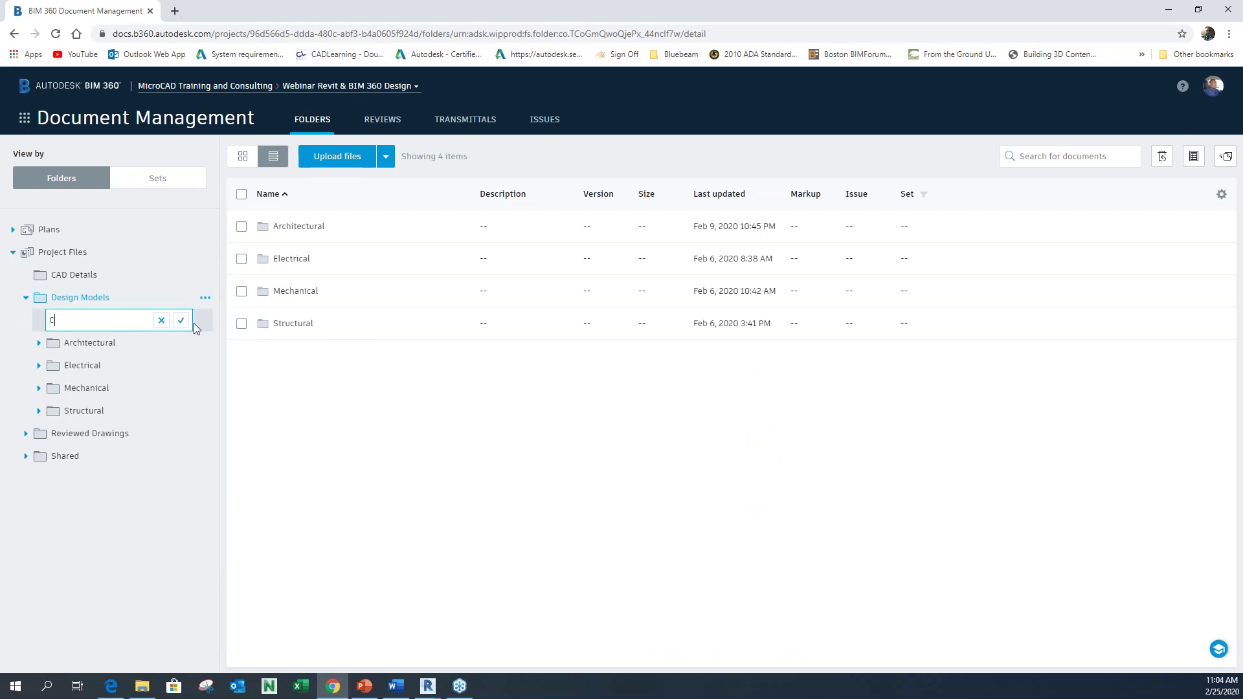
type("ommunication")
key("Return")
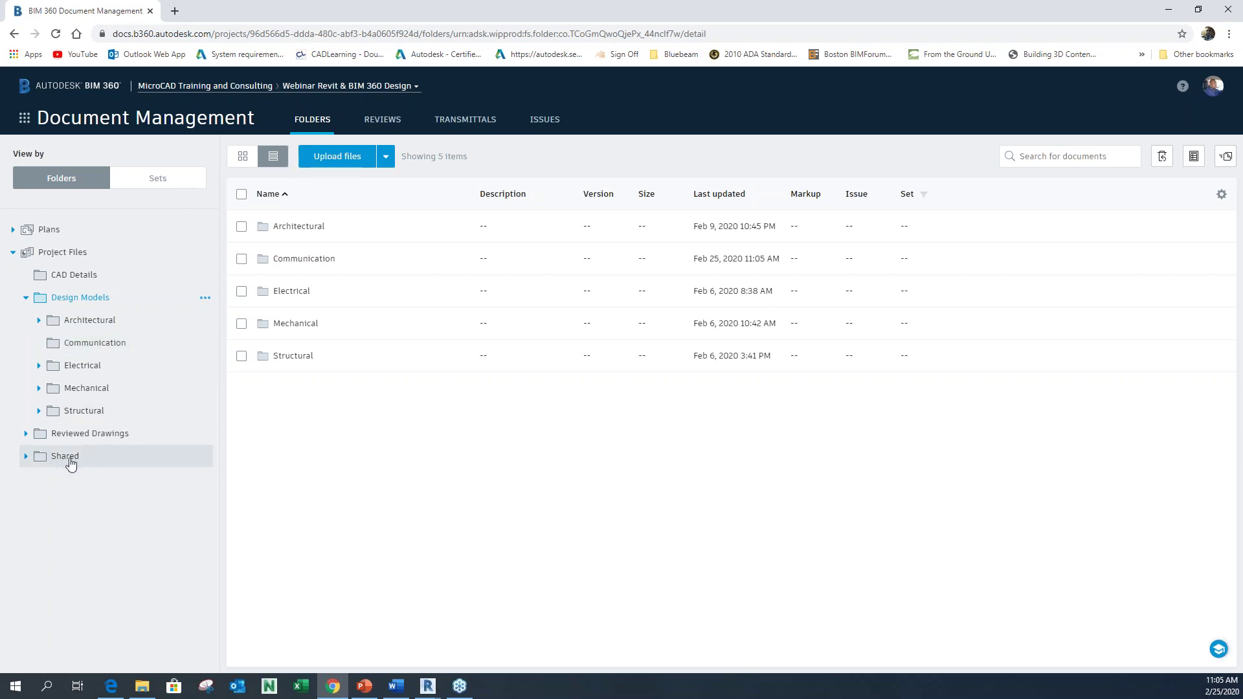
Examine the subfolders inside Shared and inside the Architectural folder of Design Models
left_click(25, 456)
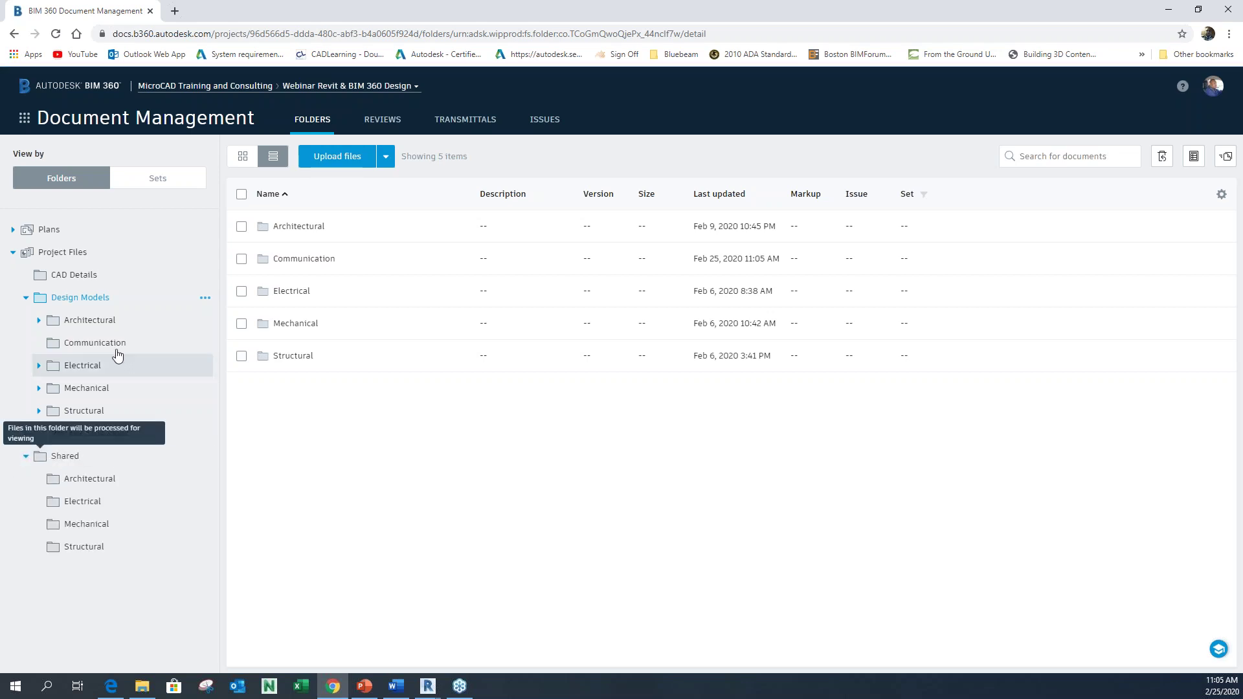
left_click(38, 323)
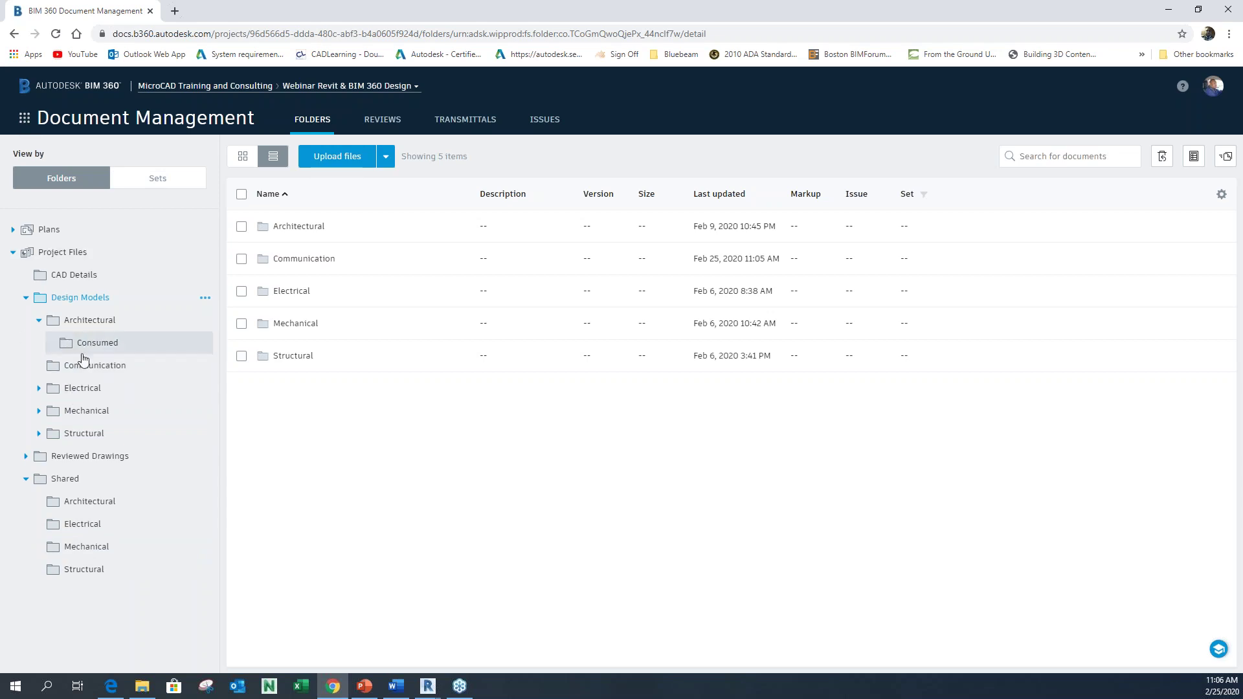
left_click(38, 319)
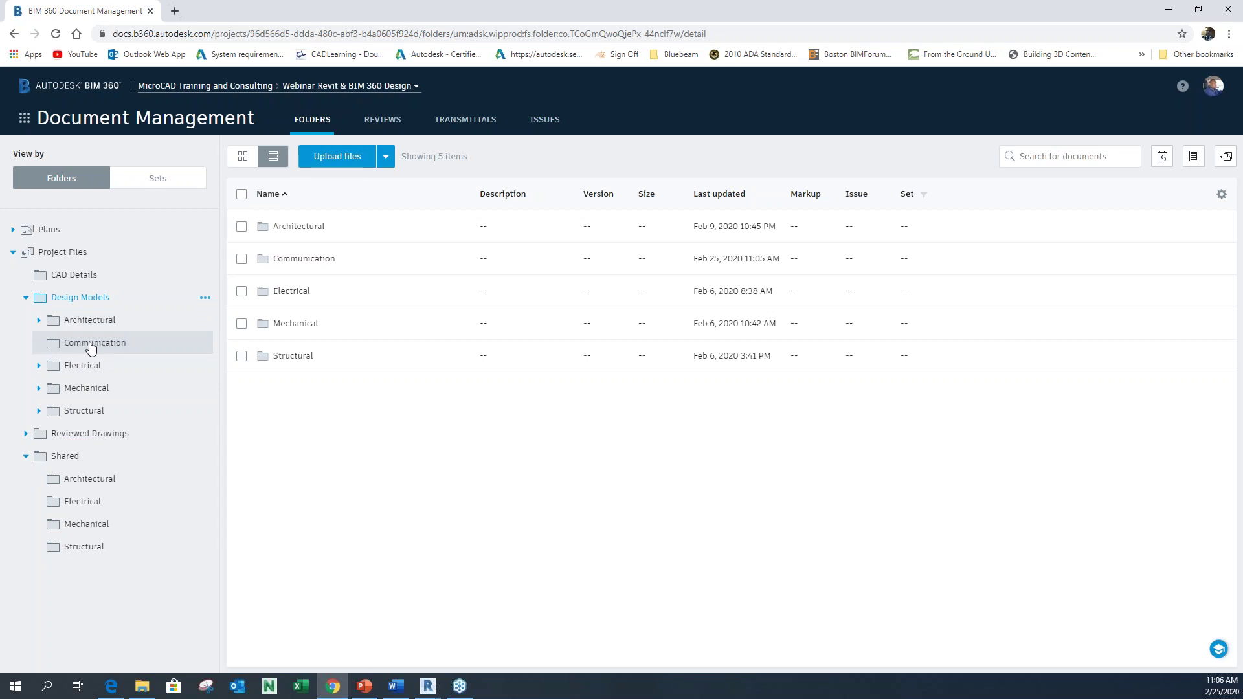
Switch to Project Admin and show the project's Design Collaboration team settings
left_click(23, 117)
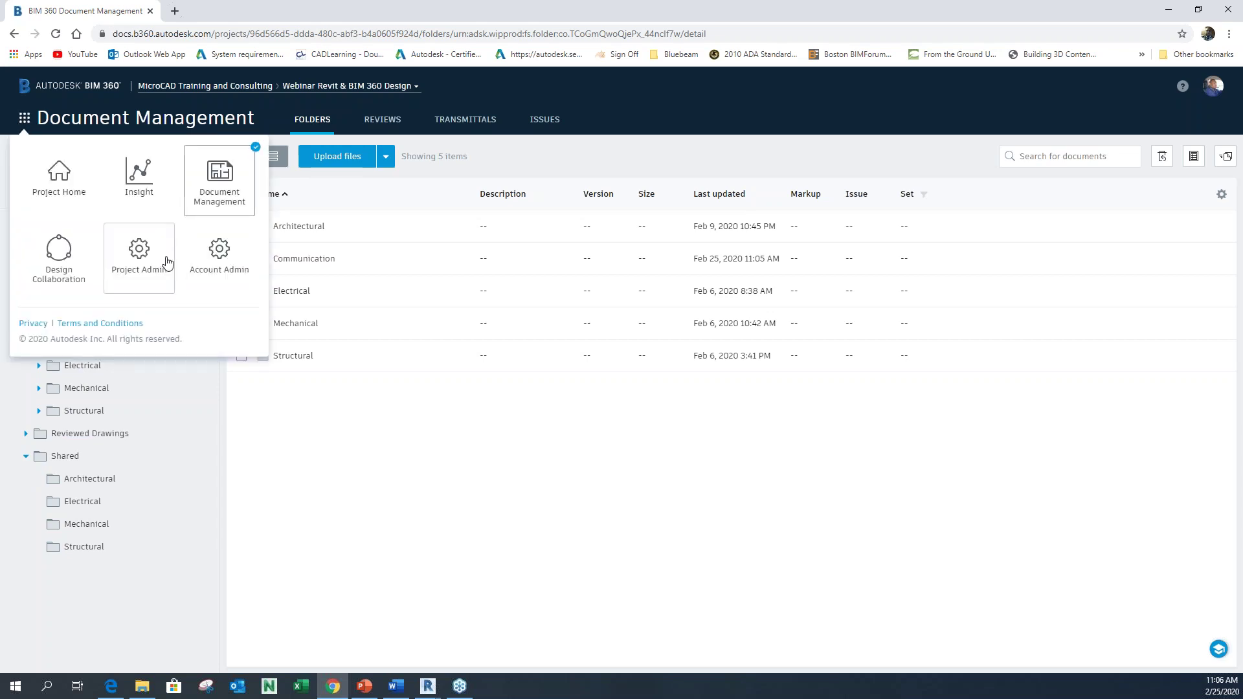
left_click(137, 254)
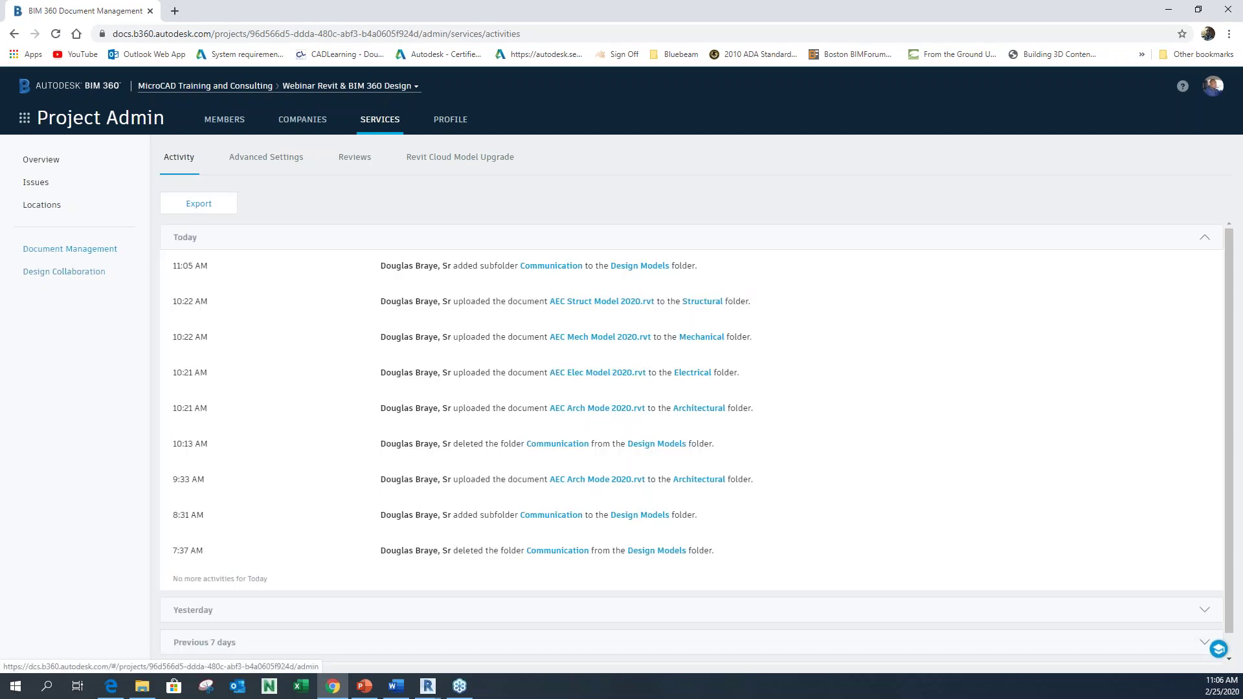
left_click(76, 272)
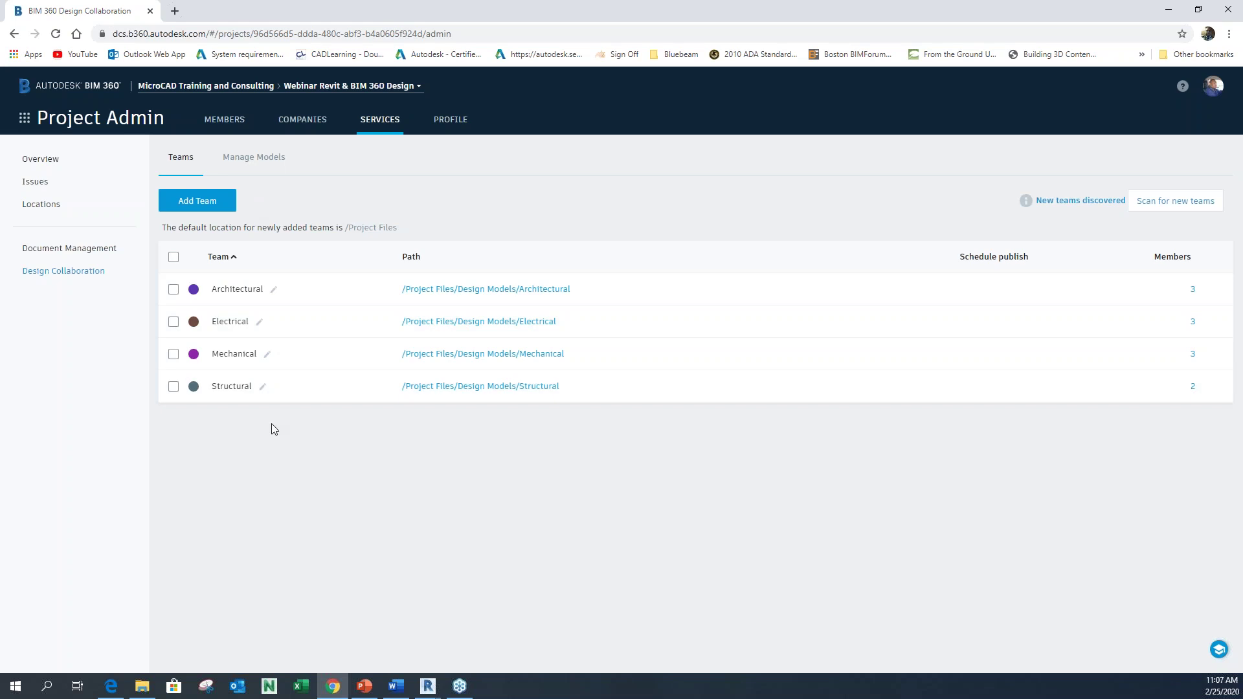
Try to add a team based on the existing Communication folder under Project Files/Design Models
left_click(188, 202)
mouse_move(418, 374)
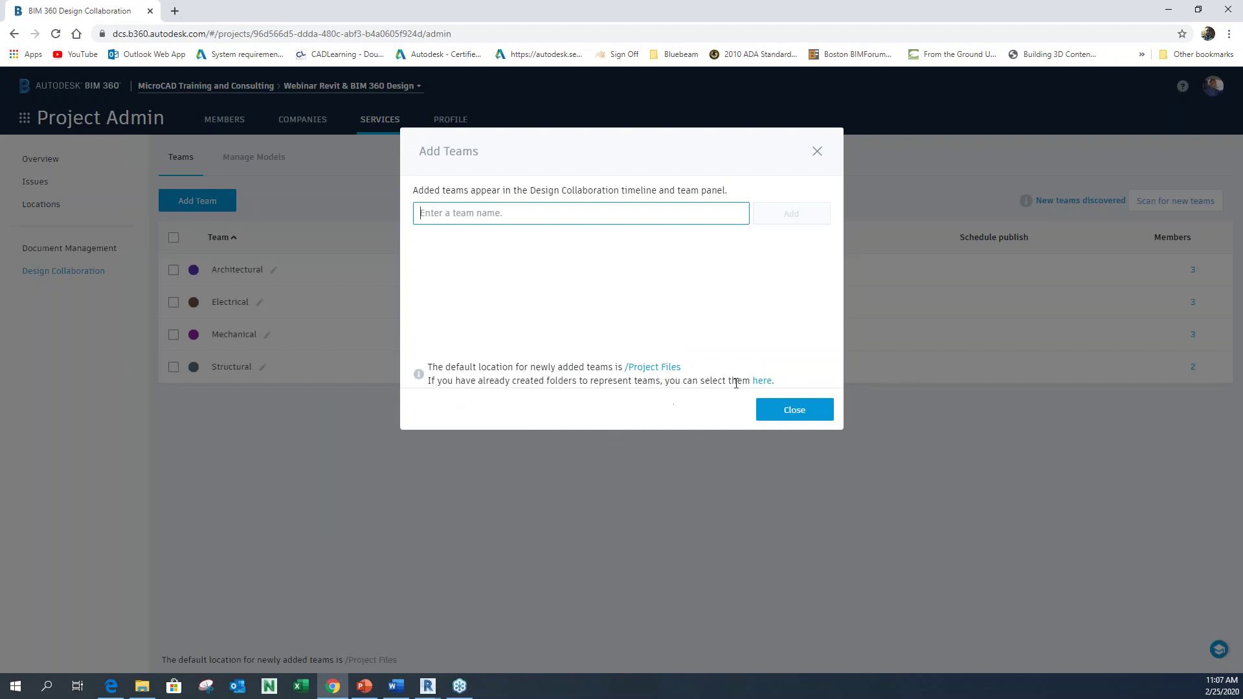
left_click(763, 384)
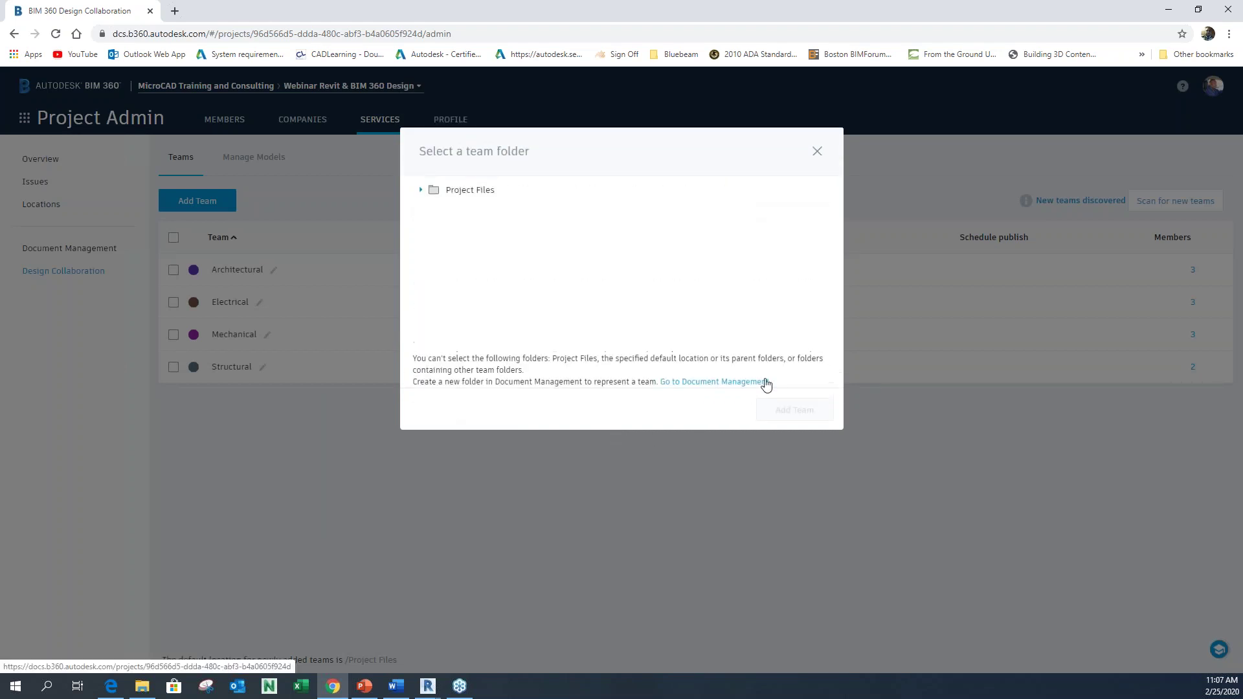
left_click(420, 190)
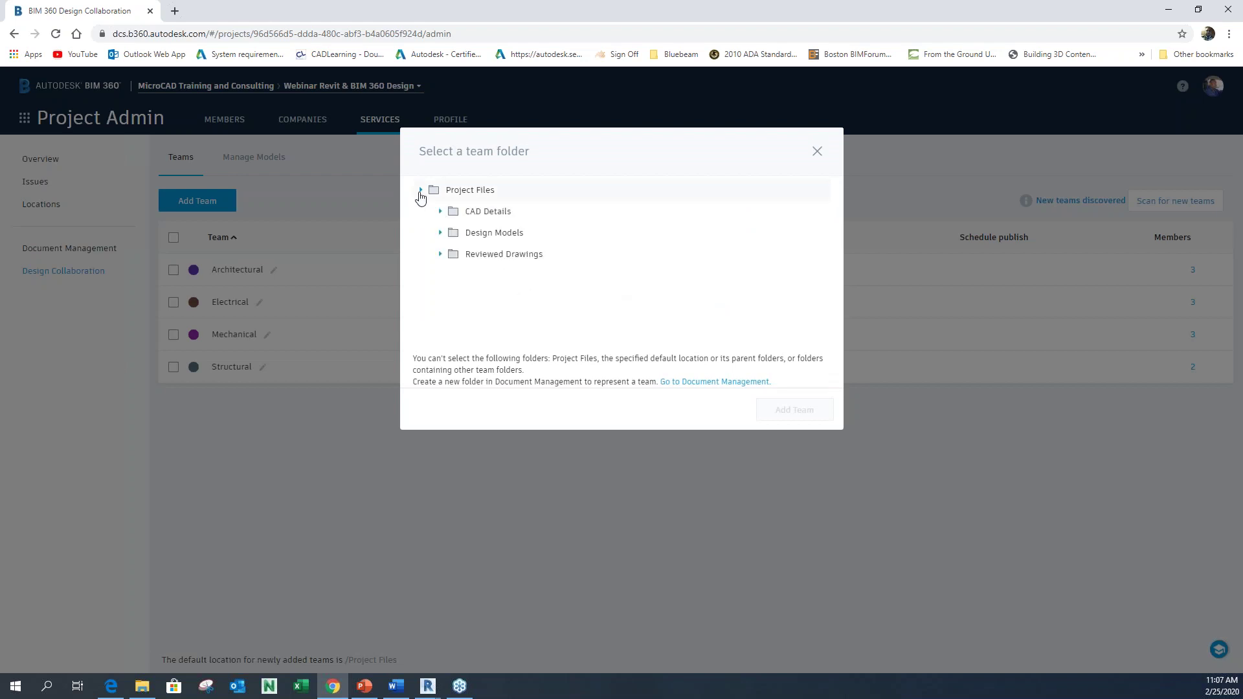
left_click(440, 233)
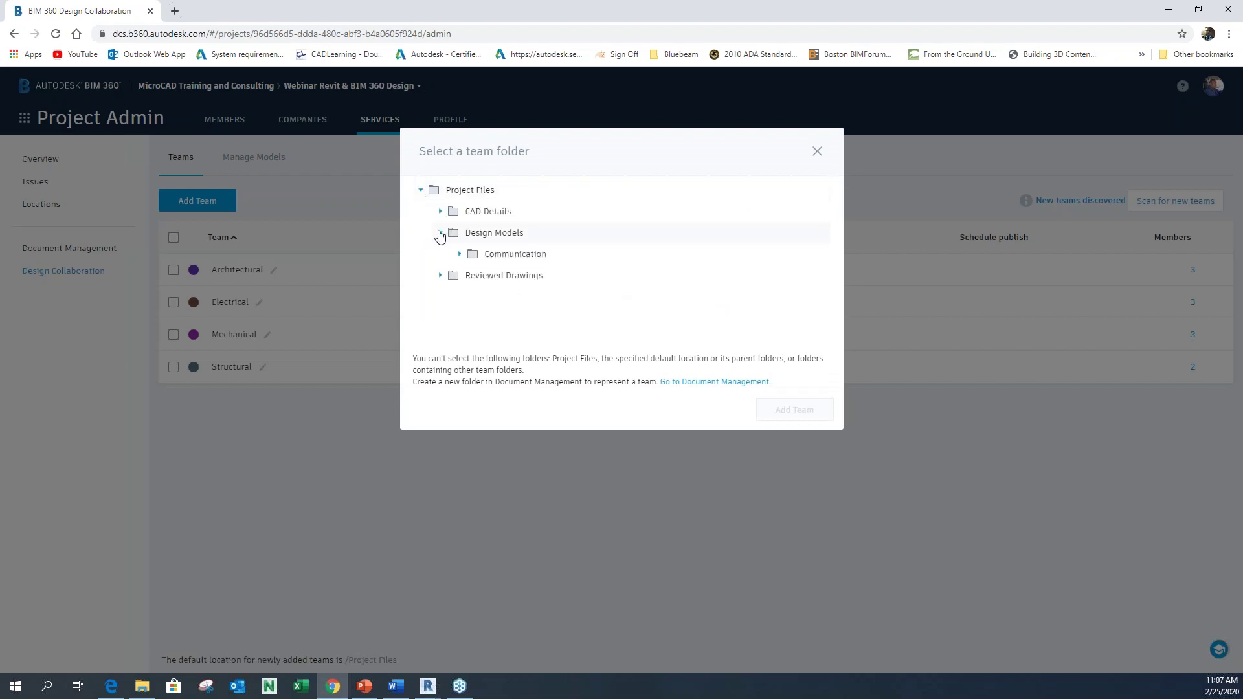
left_click(512, 257)
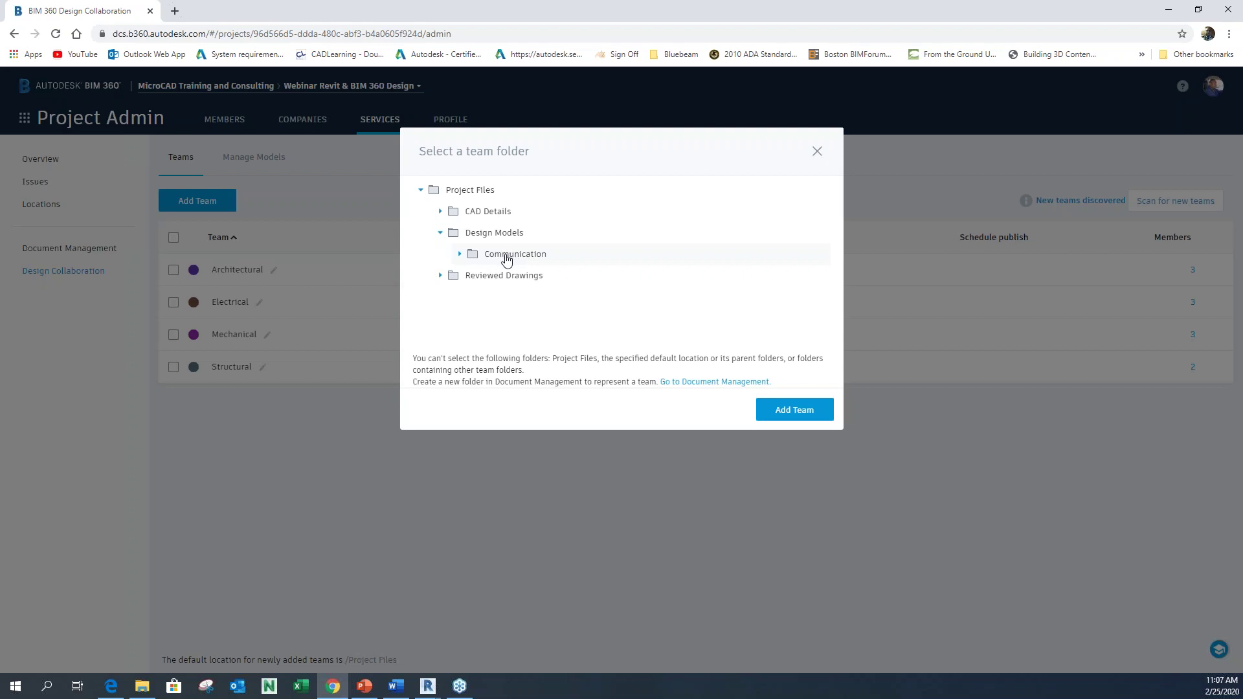
left_click(800, 414)
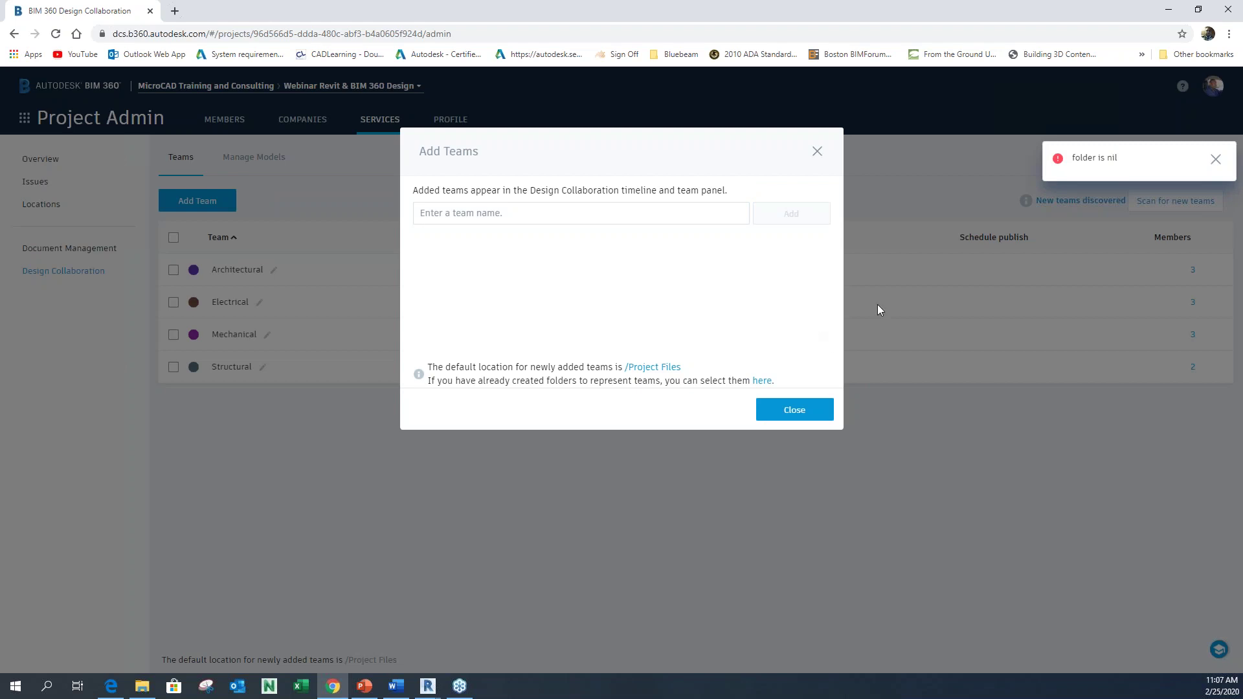
left_click(1215, 160)
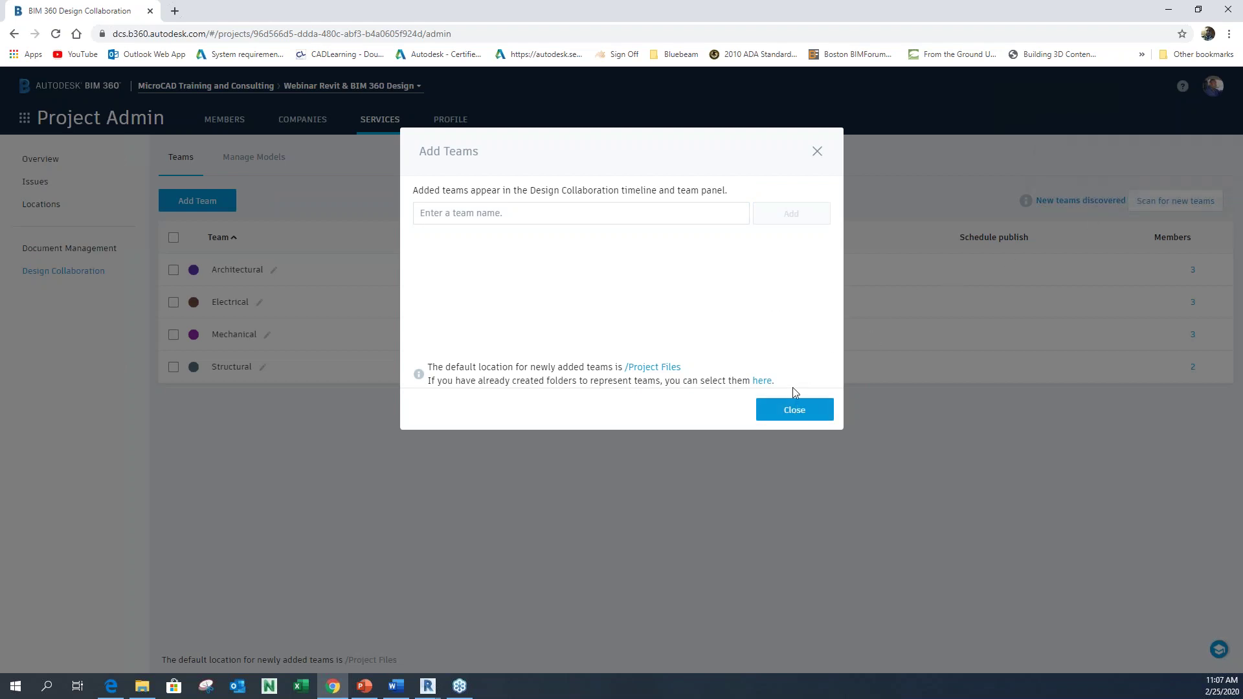
left_click(794, 411)
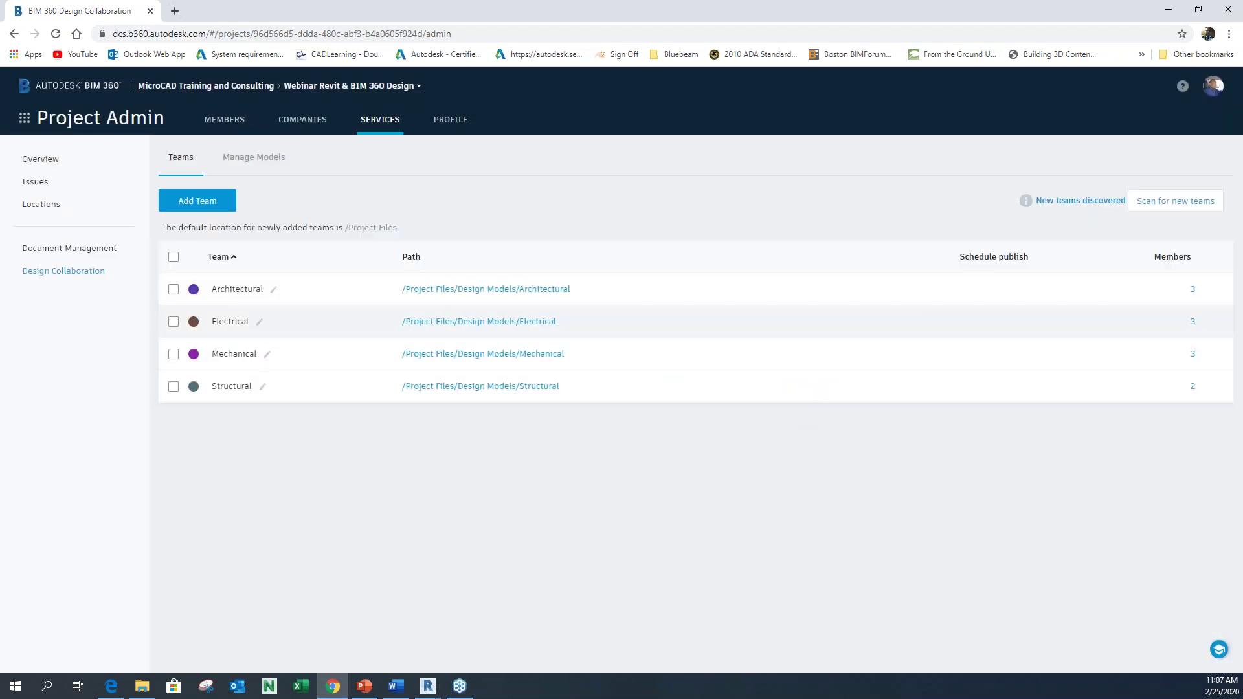
Try once more to add the Communication folder as a team, checking its contents in the team folder selection
left_click(198, 201)
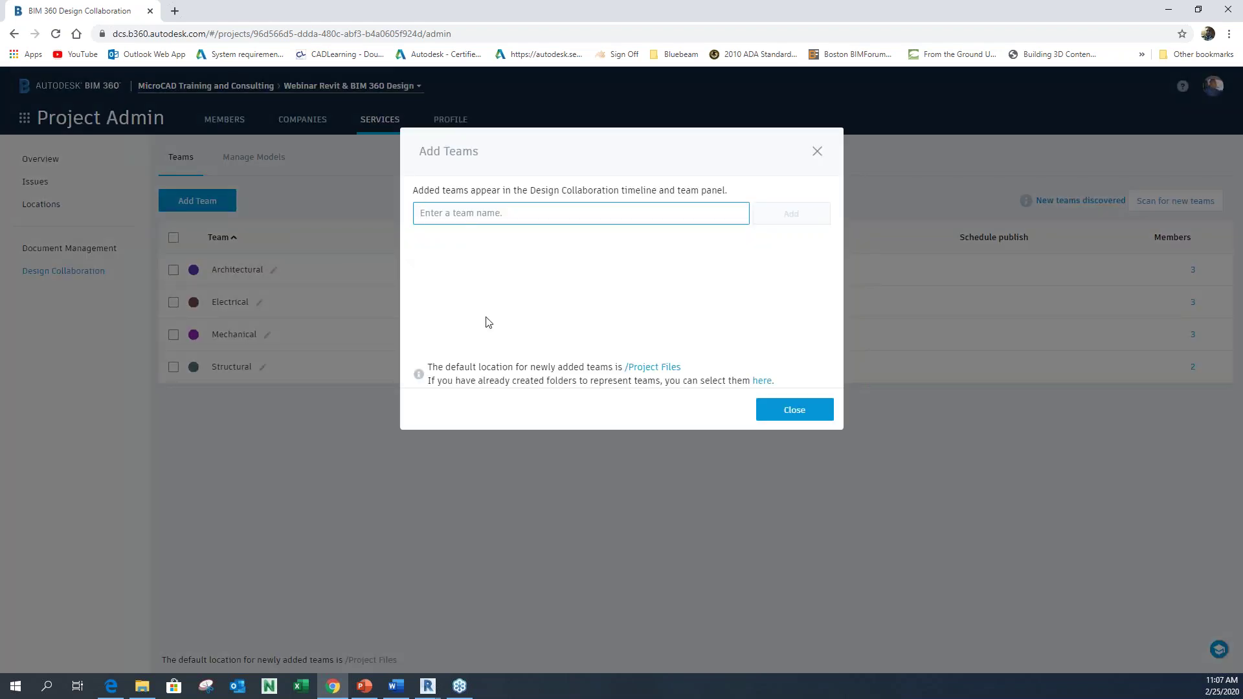
left_click(761, 382)
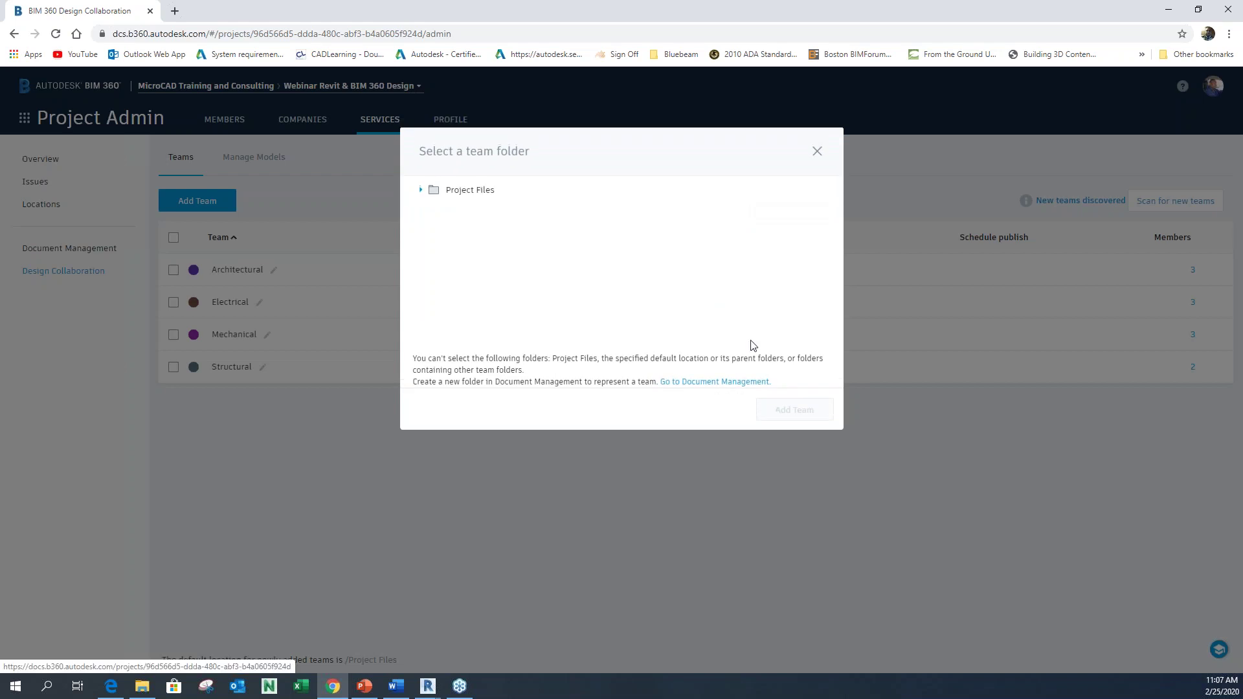
left_click(420, 190)
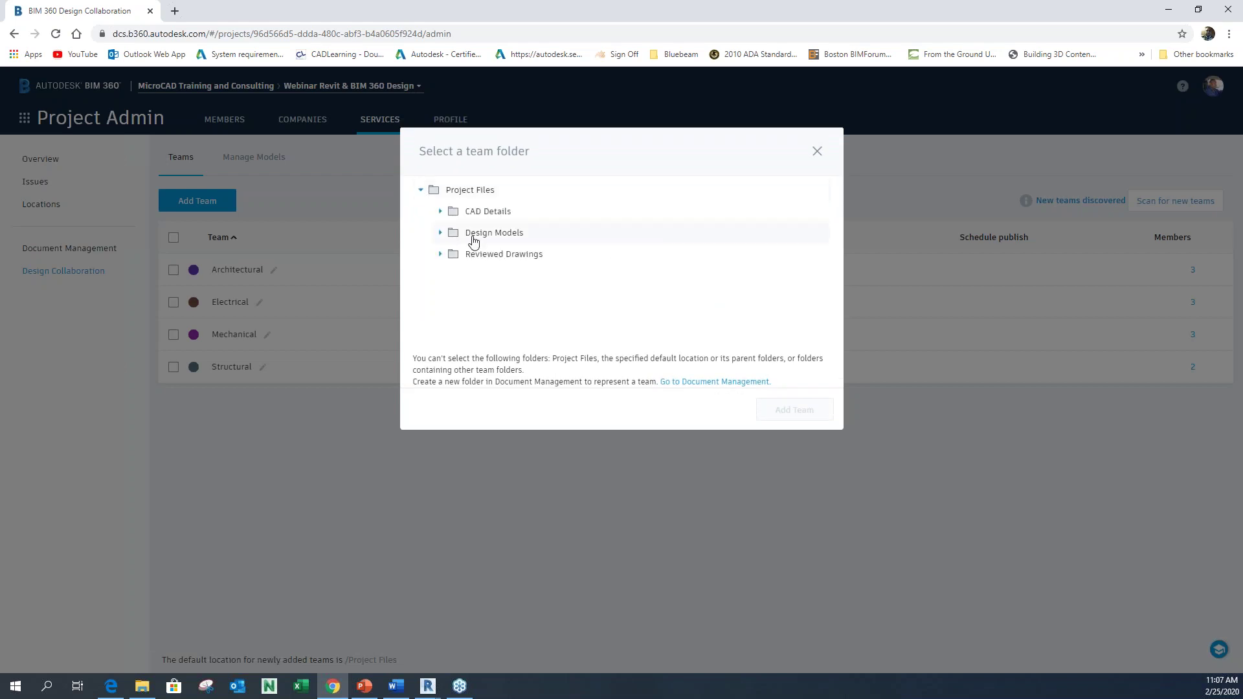
left_click(441, 233)
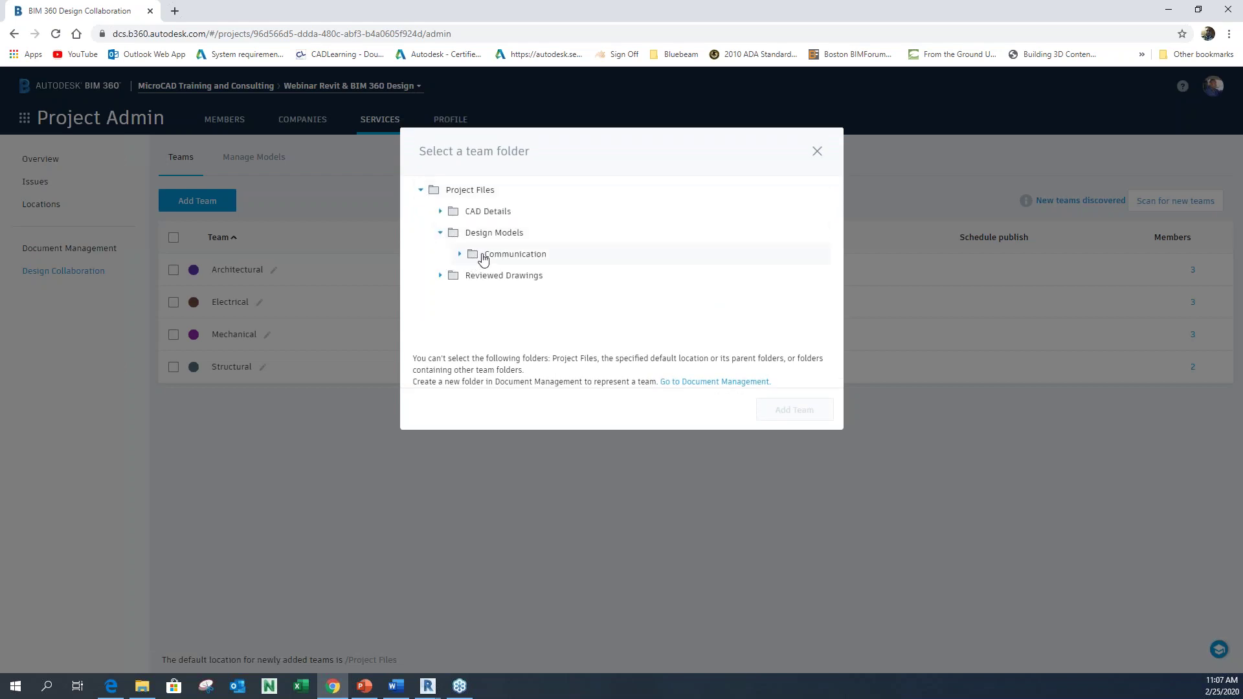
left_click(495, 256)
left_click(460, 254)
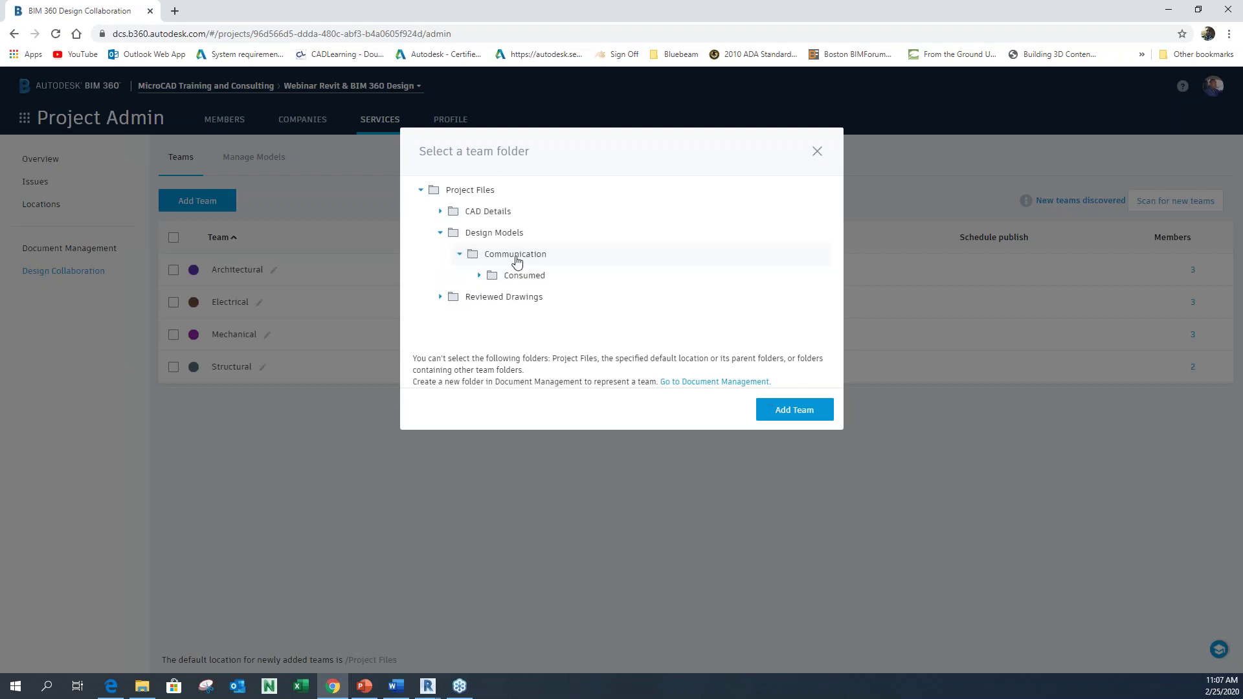
left_click(795, 409)
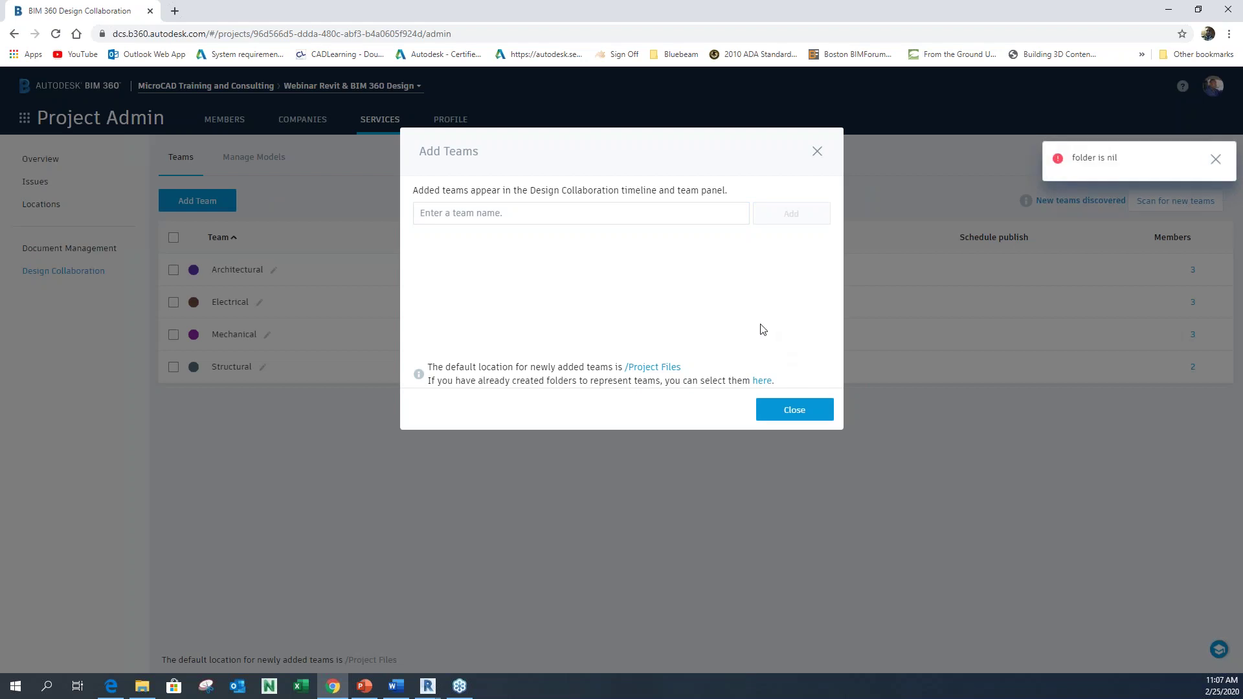
left_click(1215, 158)
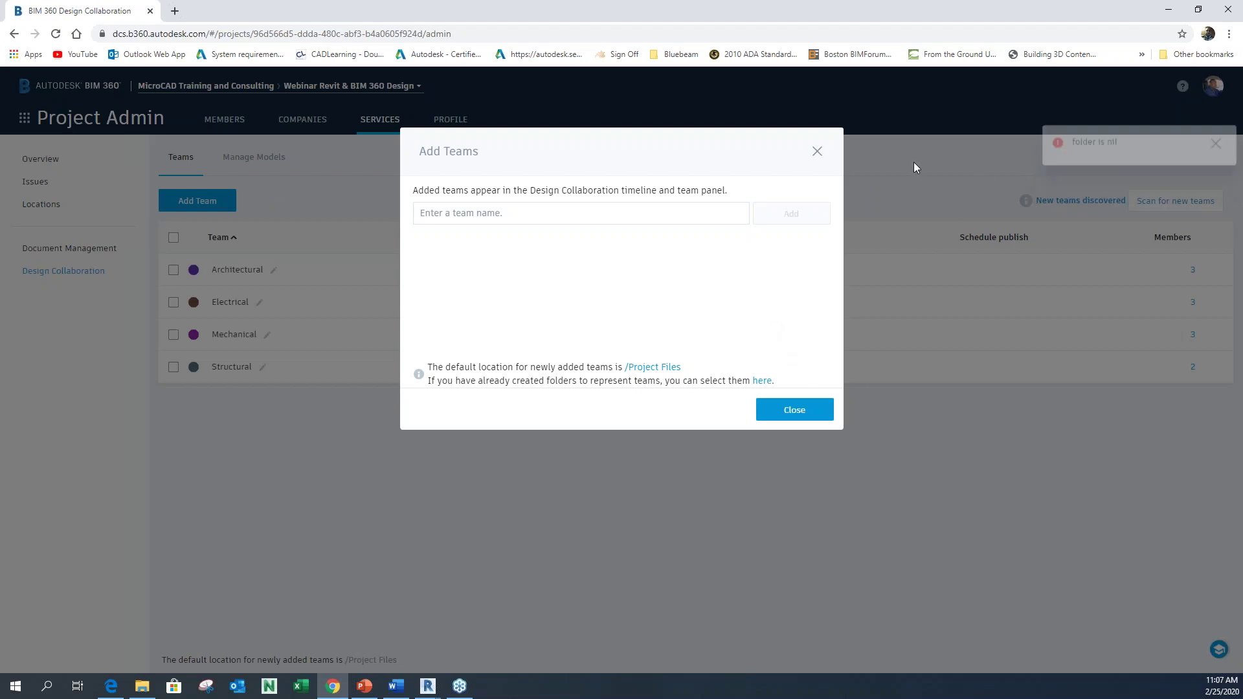
left_click(818, 153)
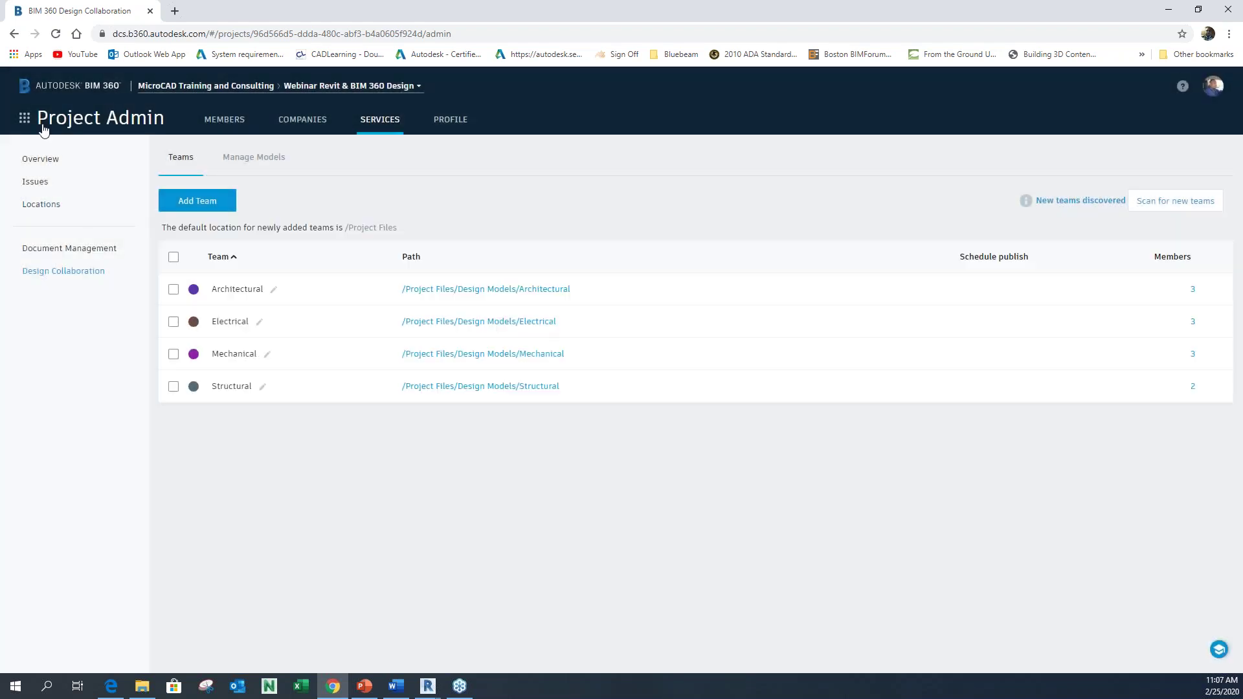
Return to Document Management and add a subfolder named Comm Model to the Design Models folder
left_click(24, 119)
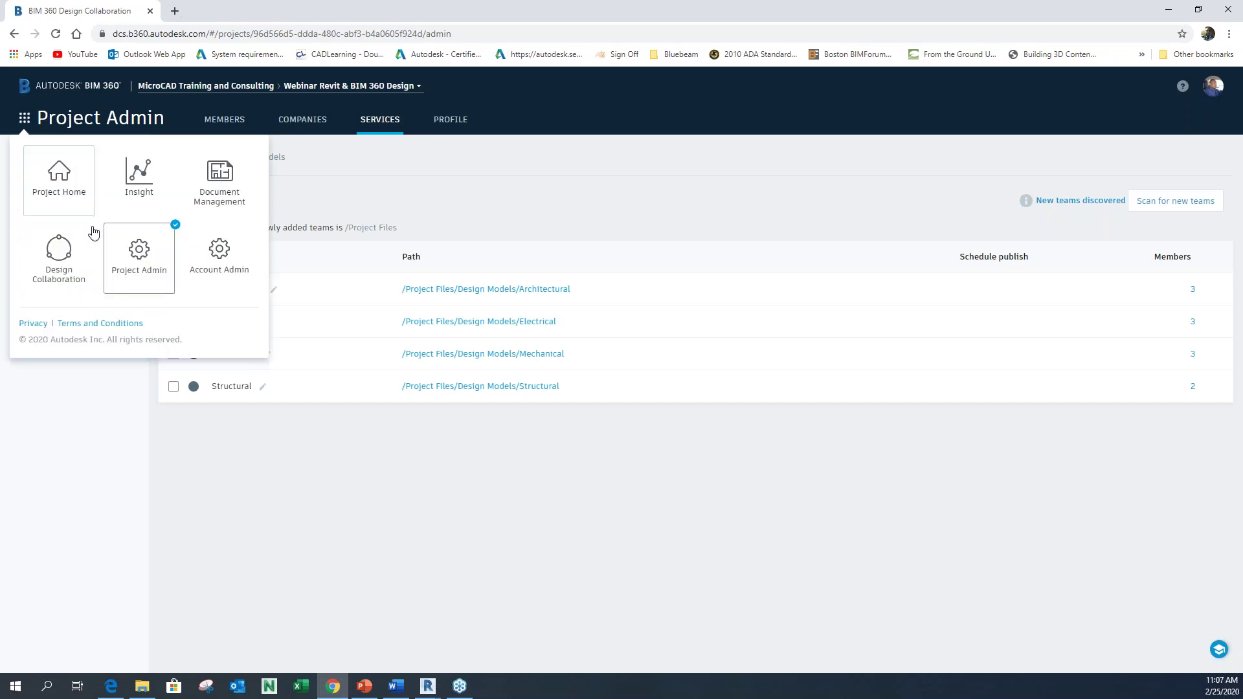
left_click(219, 181)
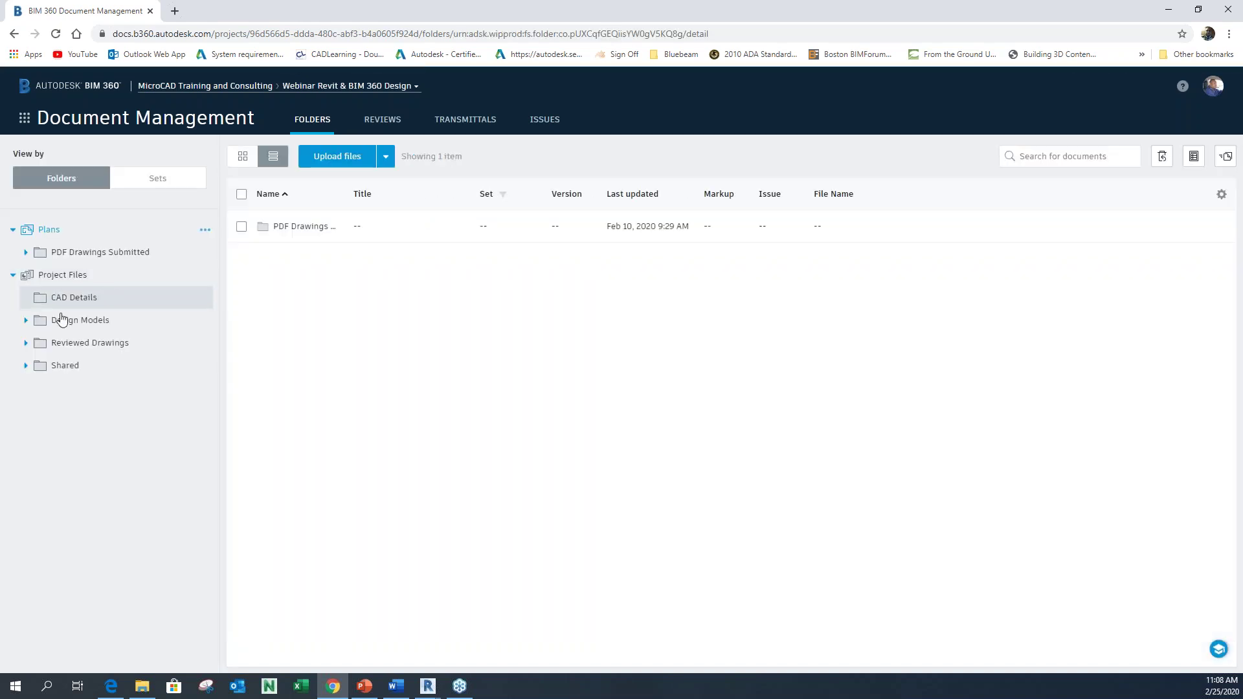
left_click(75, 322)
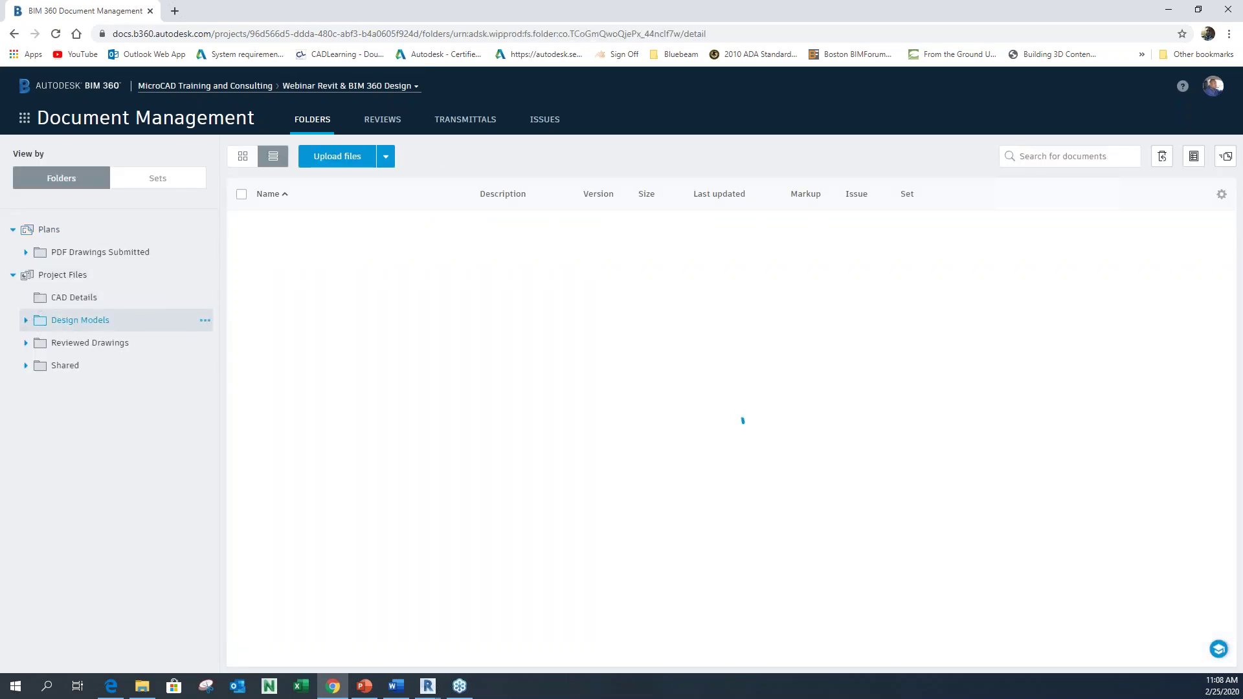
right_click(78, 322)
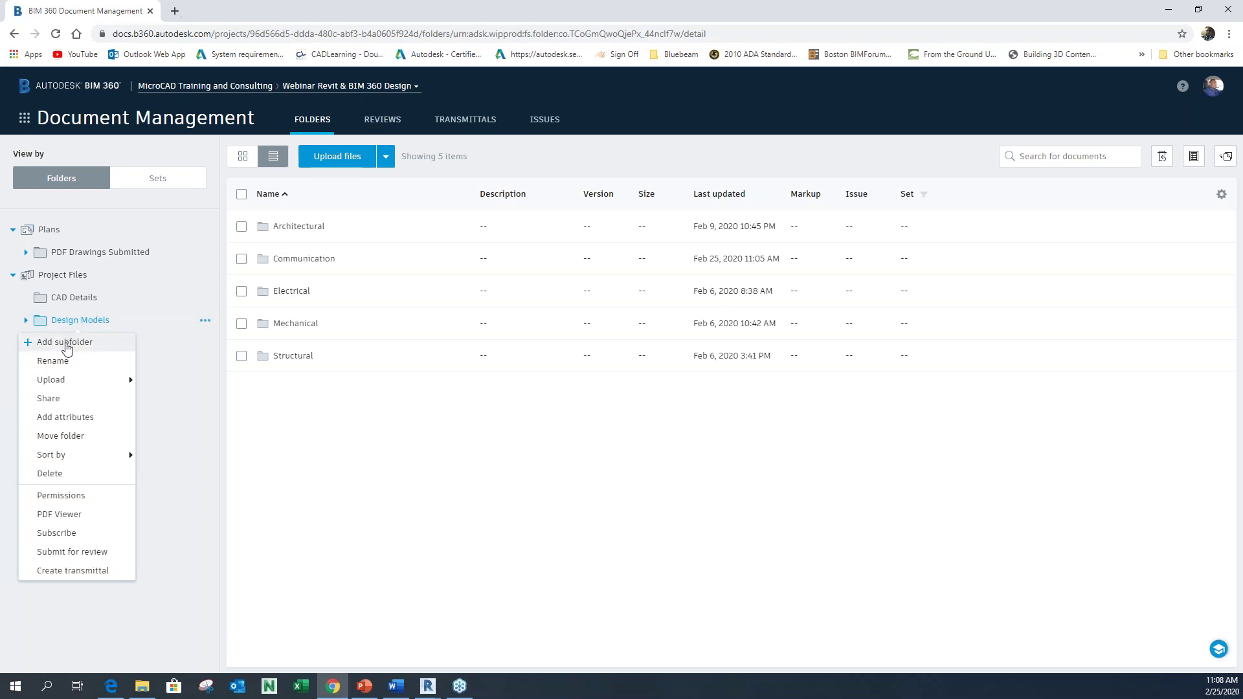
left_click(63, 343)
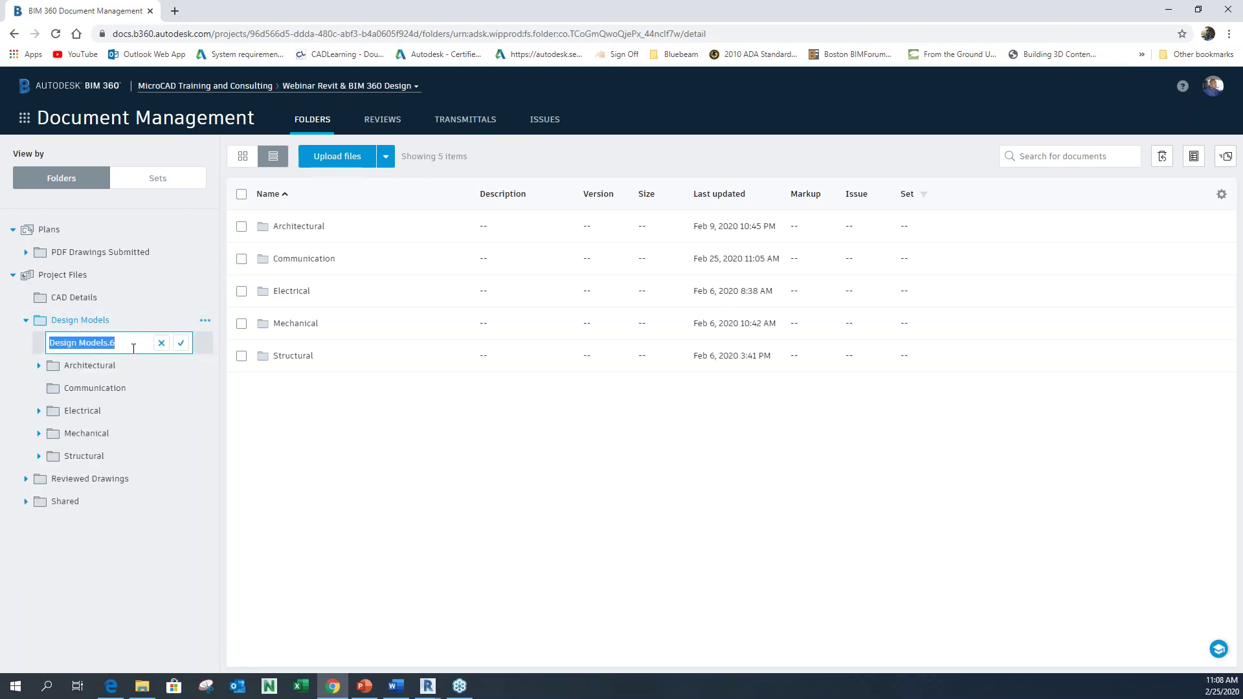
type("Comm Model")
key("Return")
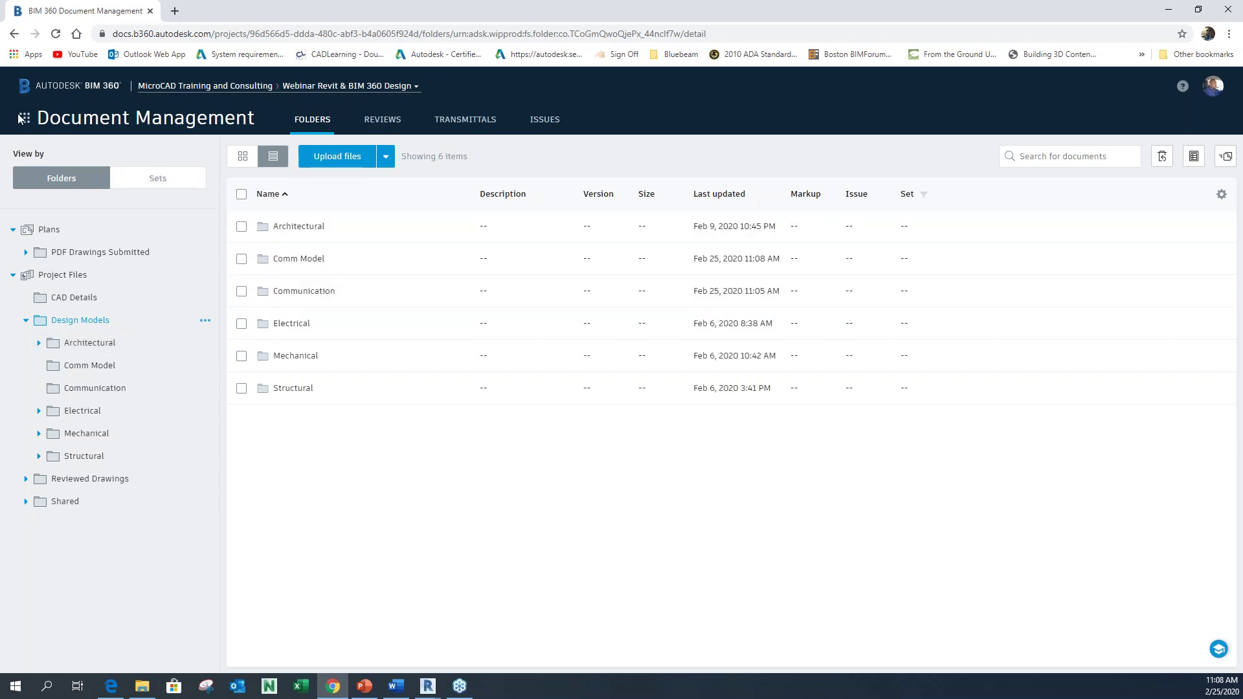
Switch to Project Admin and open the project's Design Collaboration team settings
left_click(24, 121)
left_click(150, 254)
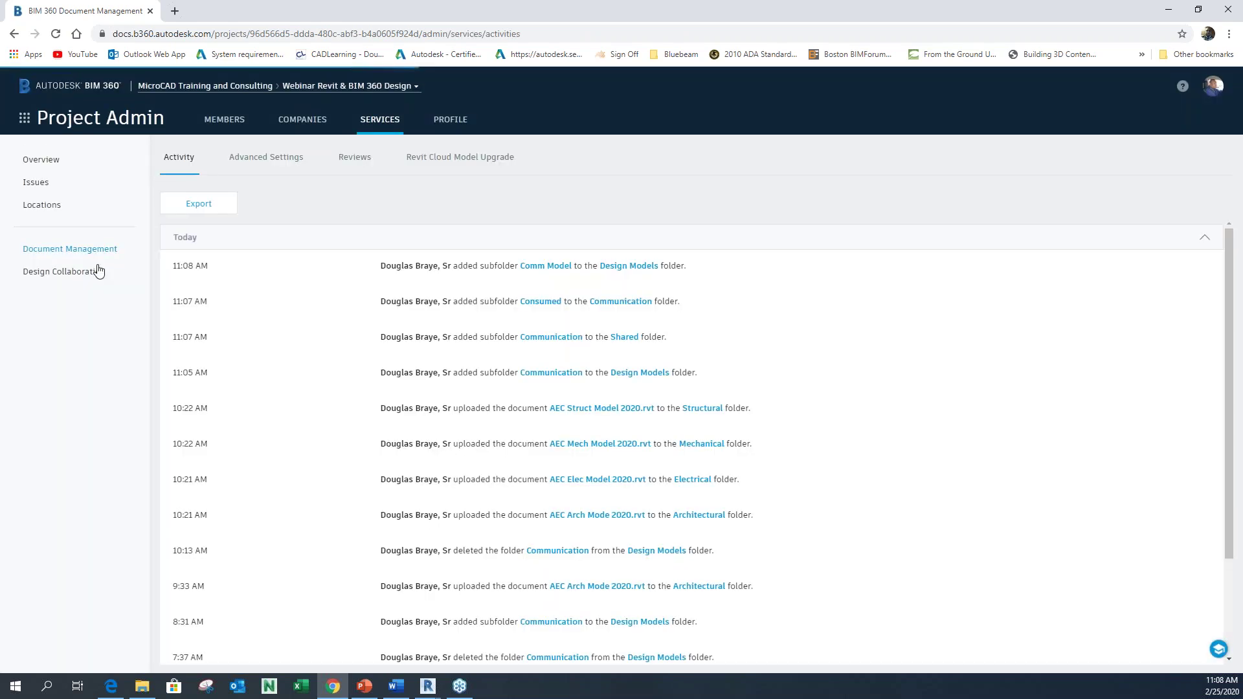
left_click(98, 271)
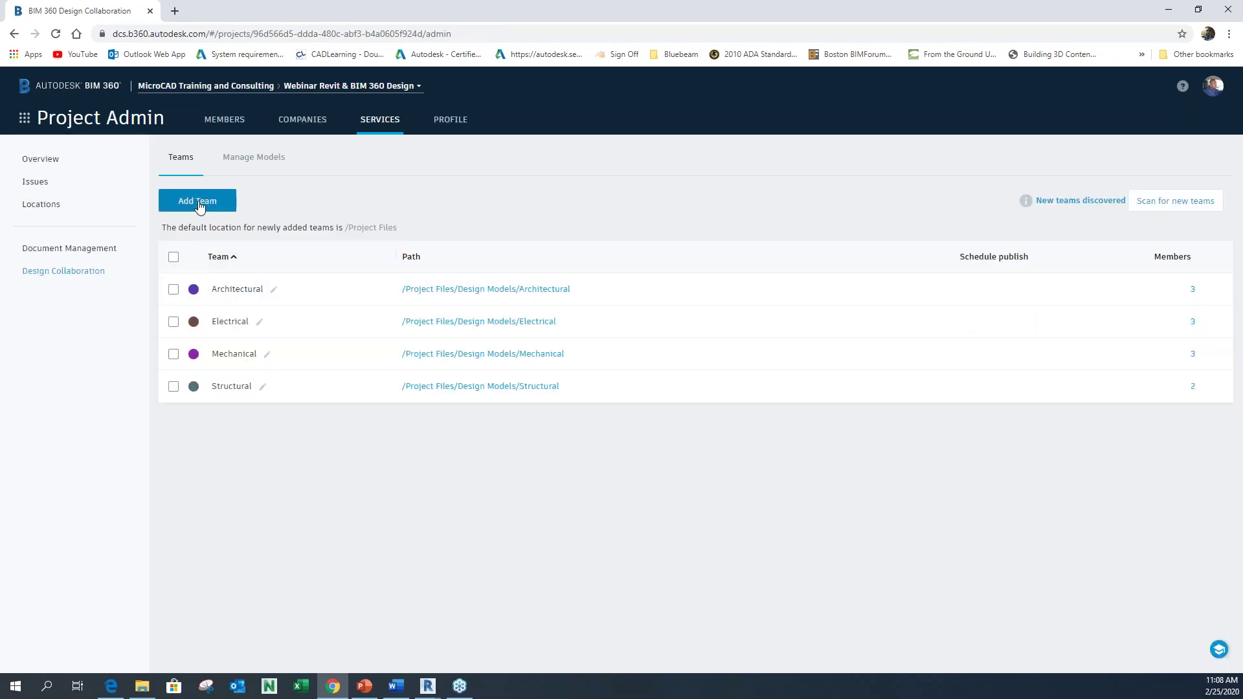
Try to add a team from the existing folders under Project Files/Design Models
left_click(197, 200)
left_click(761, 381)
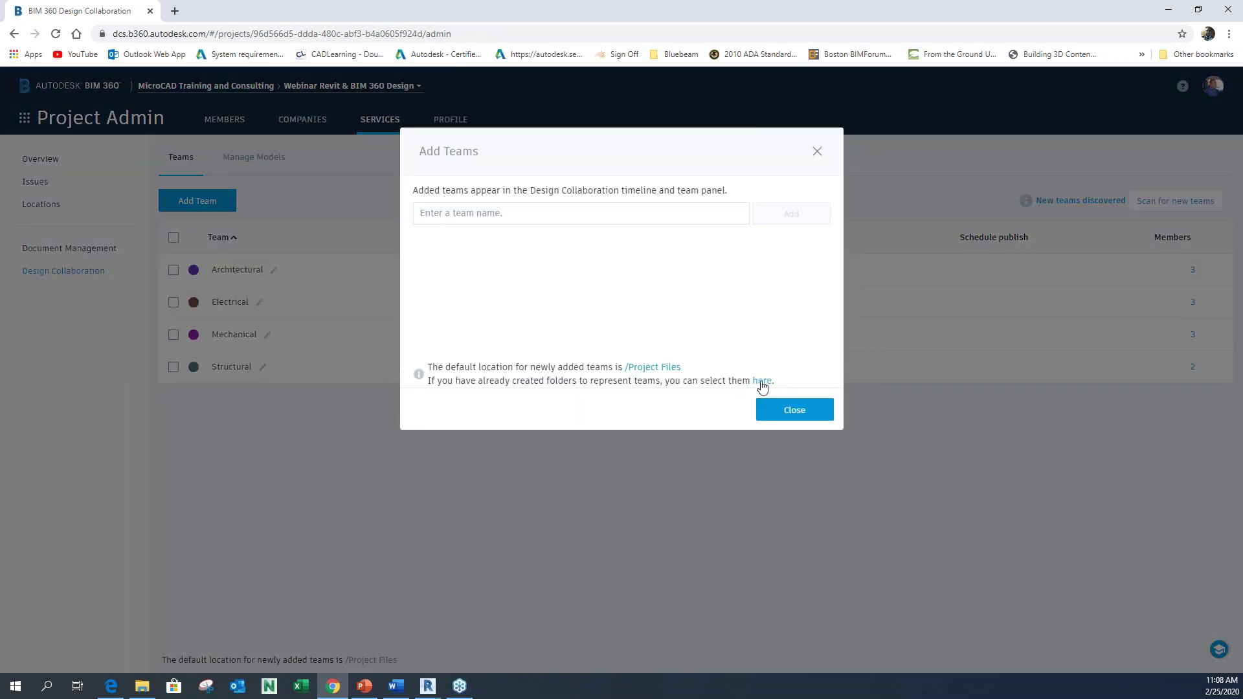
left_click(421, 190)
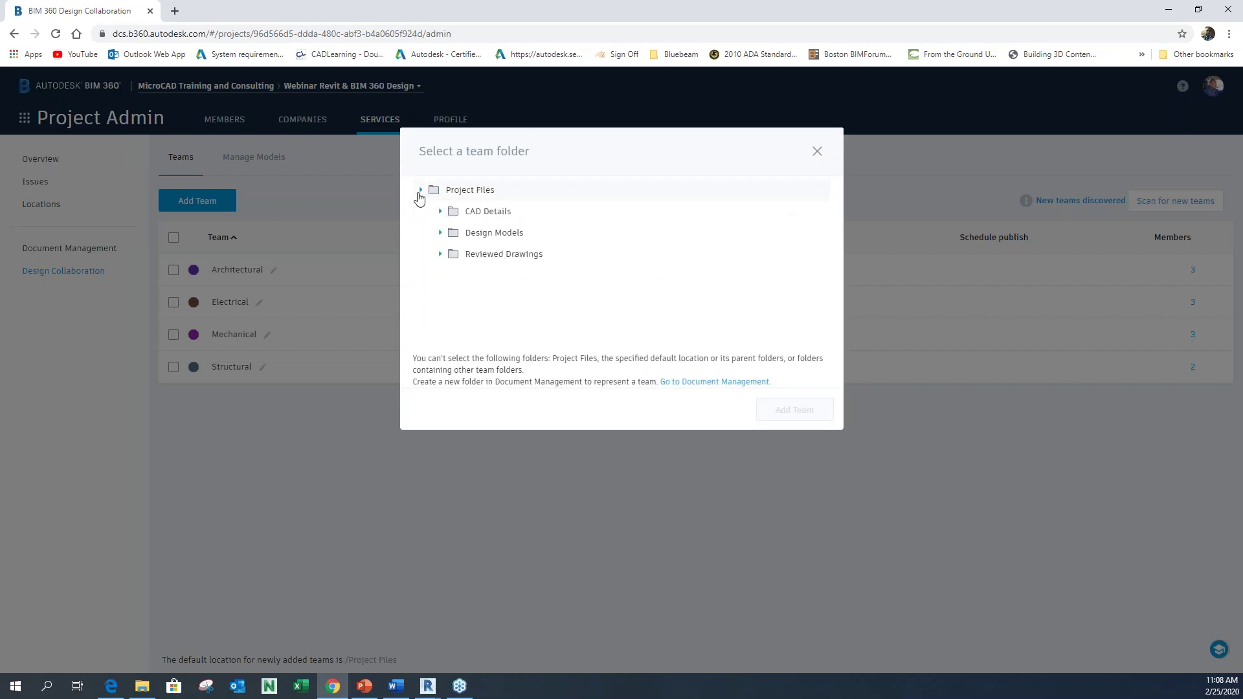
left_click(440, 233)
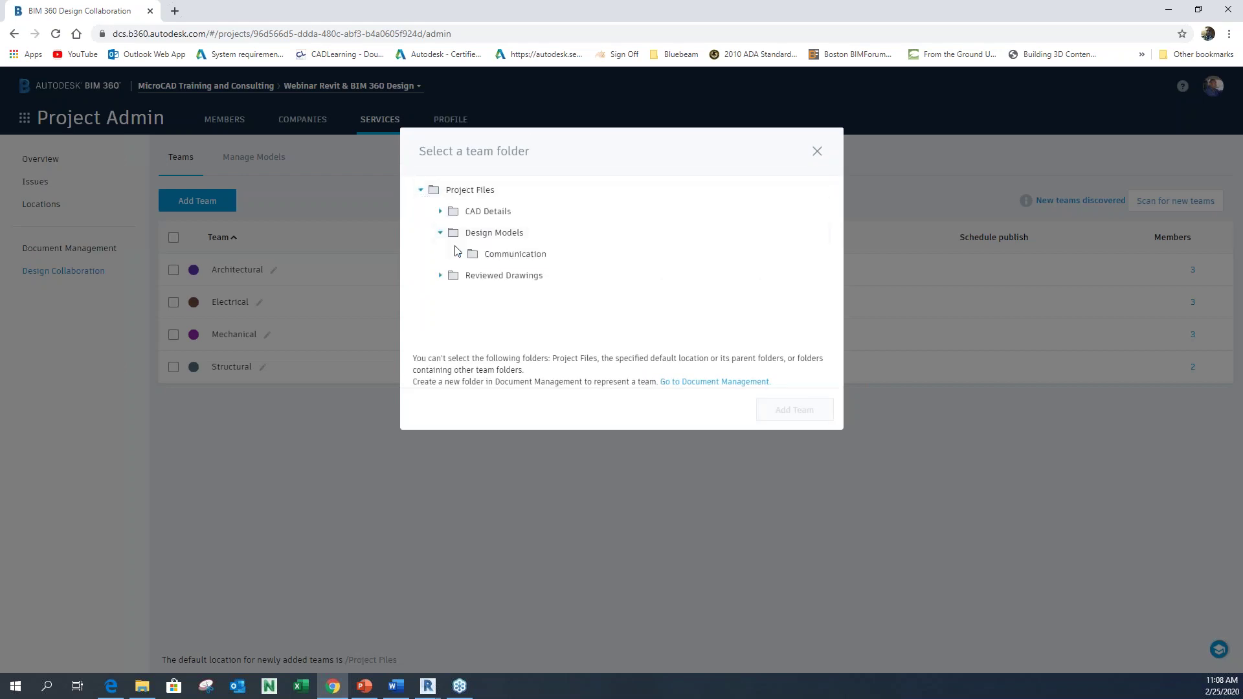
left_click(817, 153)
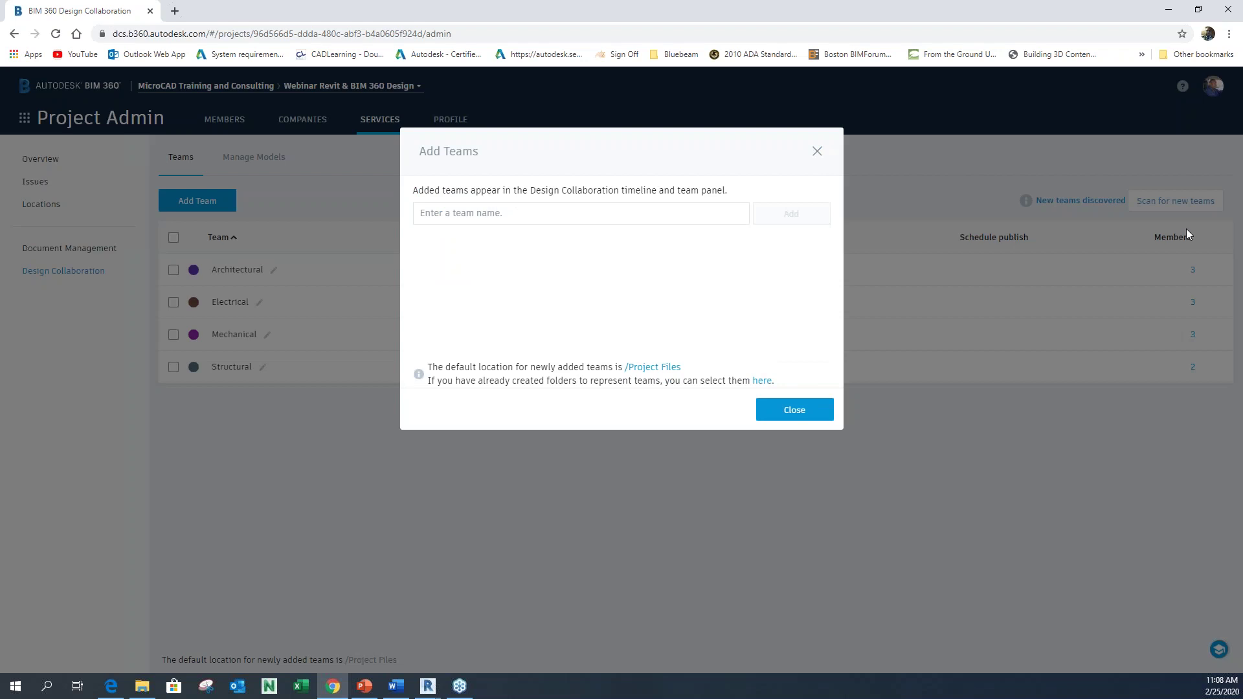
left_click(815, 153)
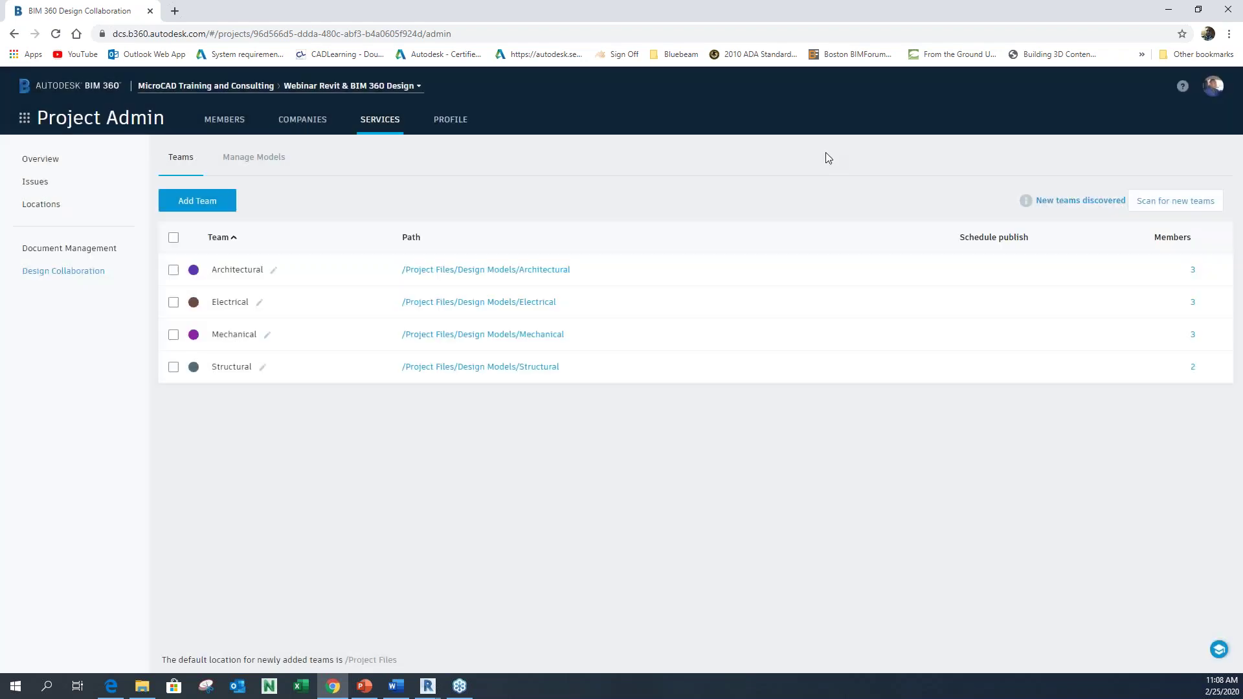
Scan for new teams and add the existing Comm Model folder under Project Files/Design Models as a team
left_click(1174, 201)
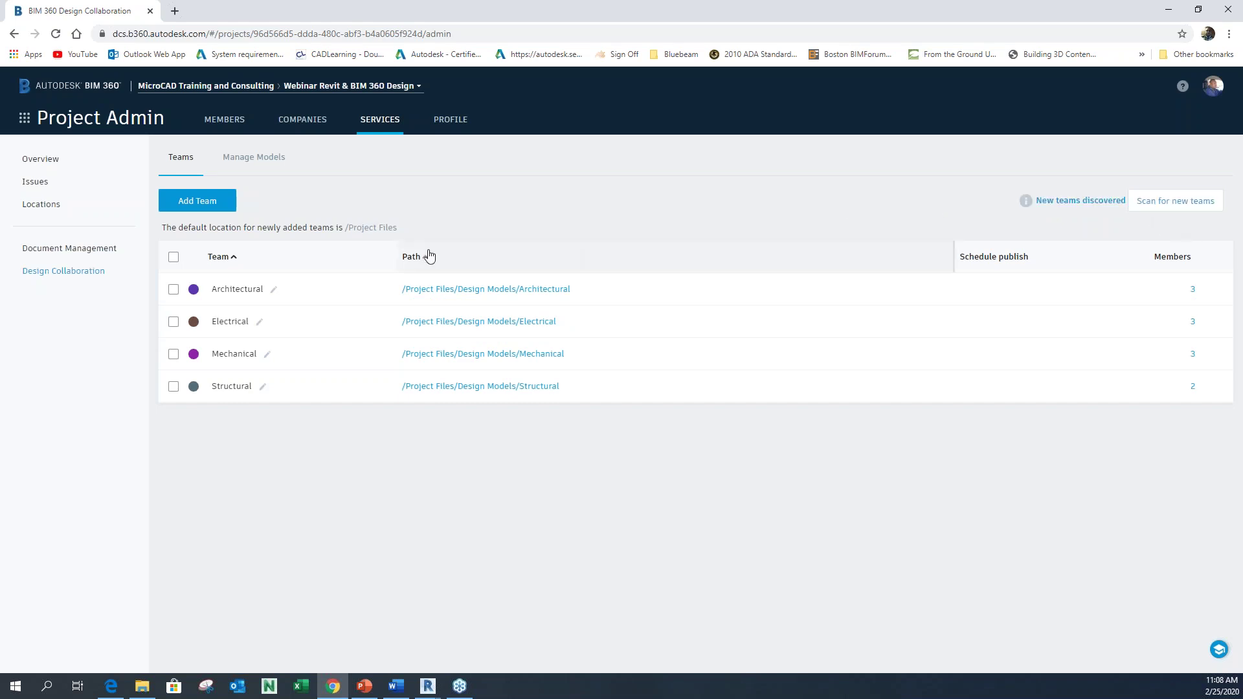
left_click(198, 201)
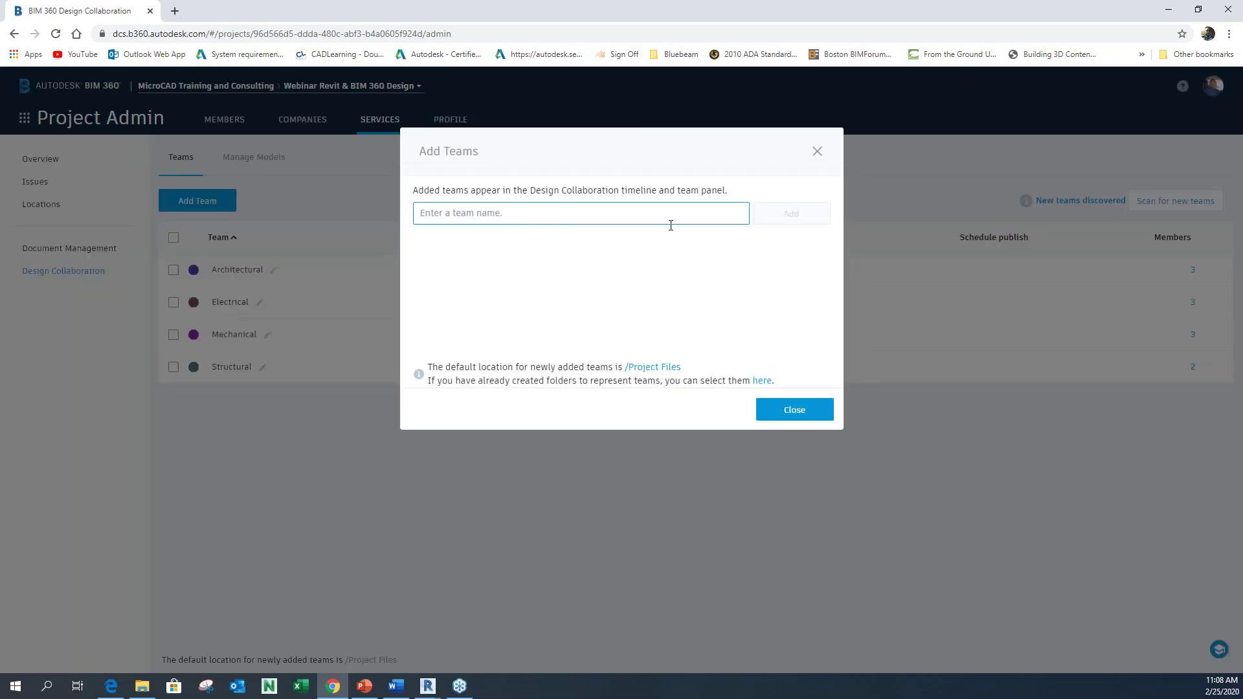
left_click(762, 380)
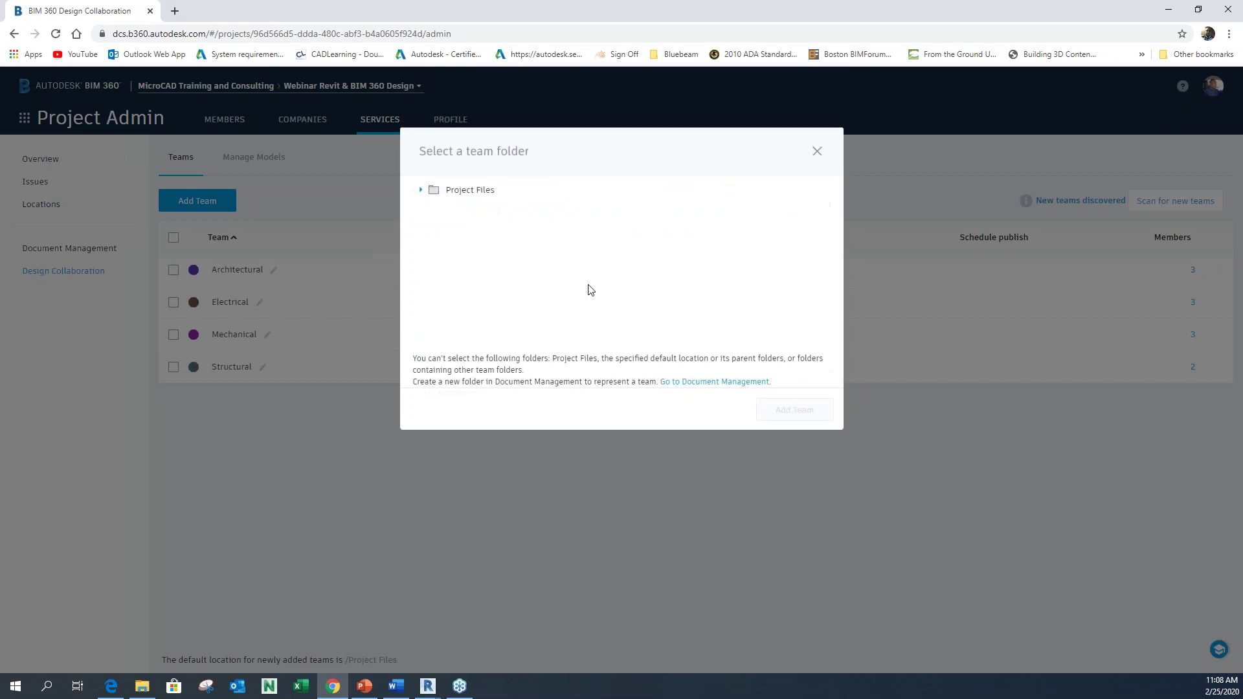
left_click(421, 190)
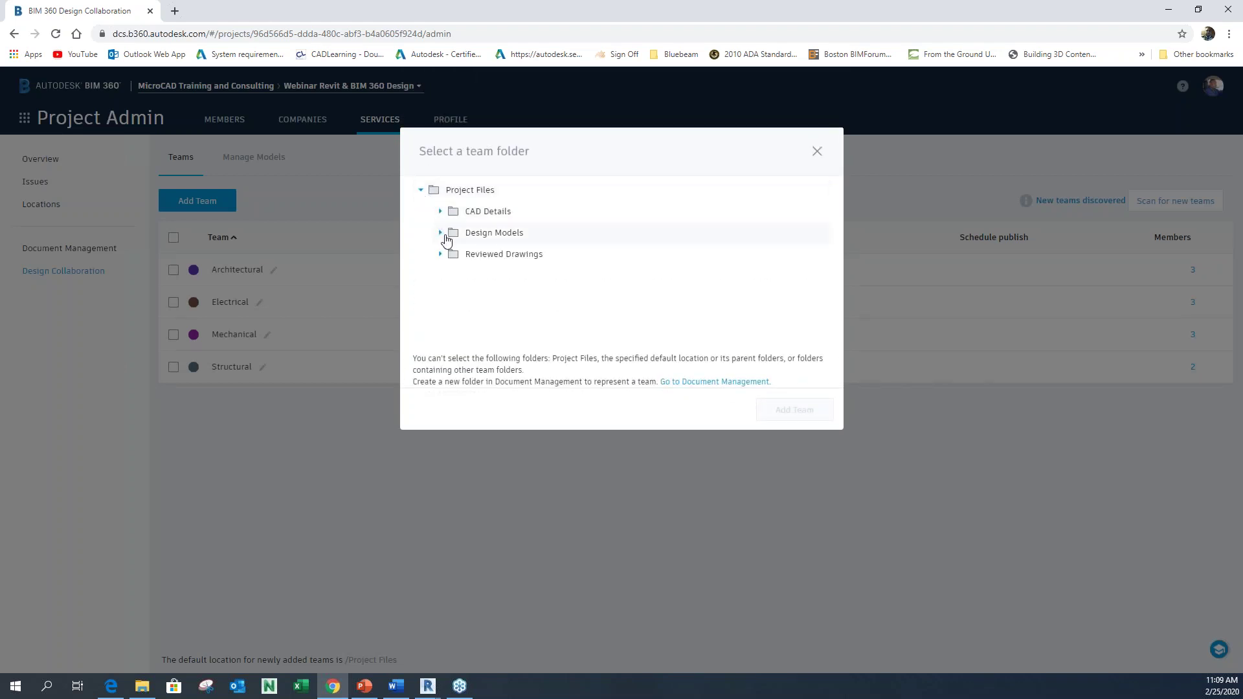
left_click(441, 233)
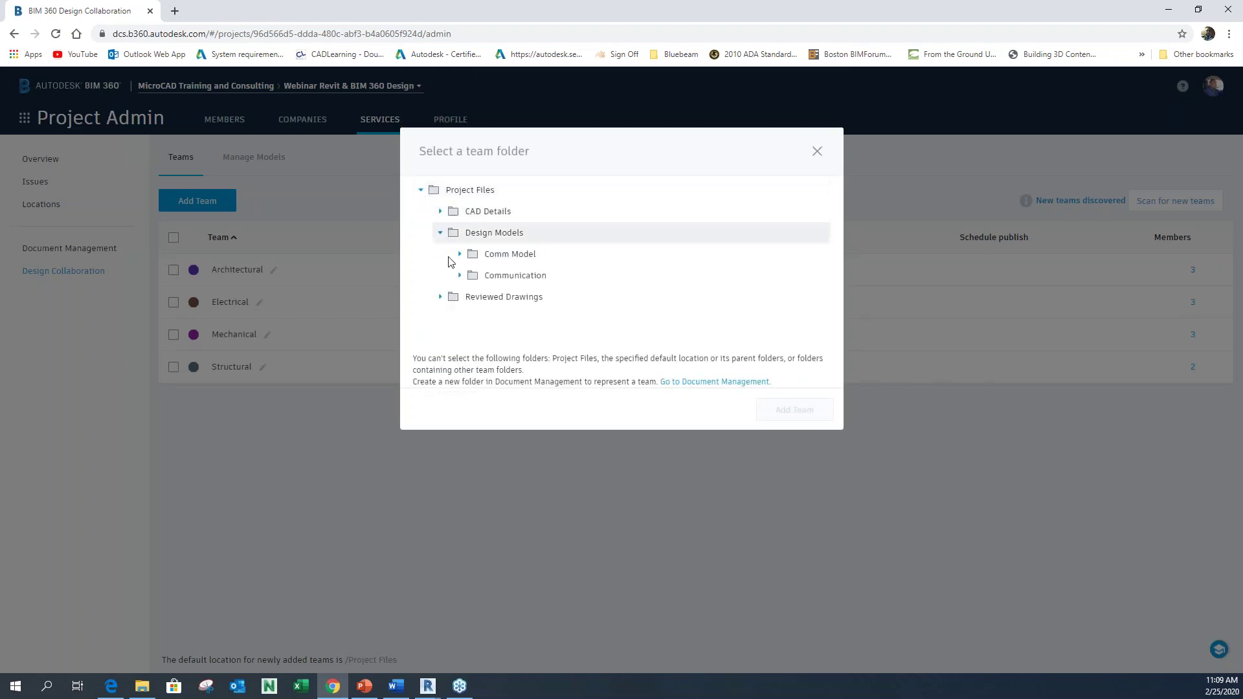
left_click(517, 253)
left_click(804, 410)
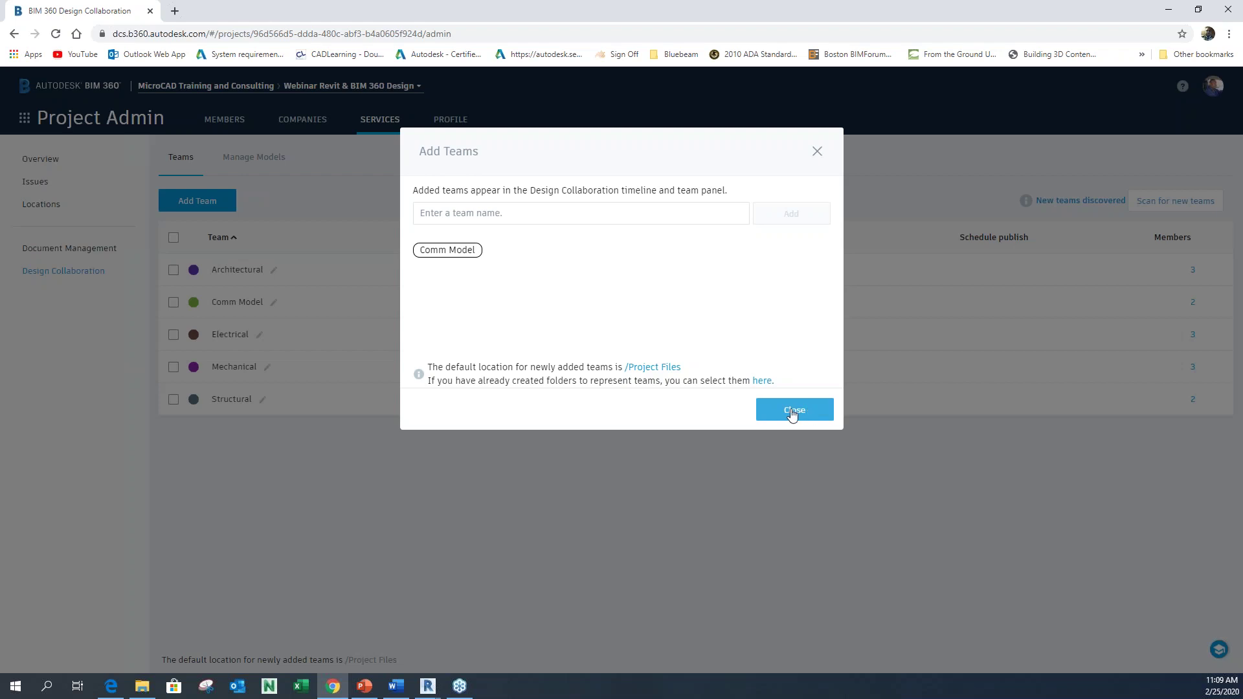
left_click(792, 413)
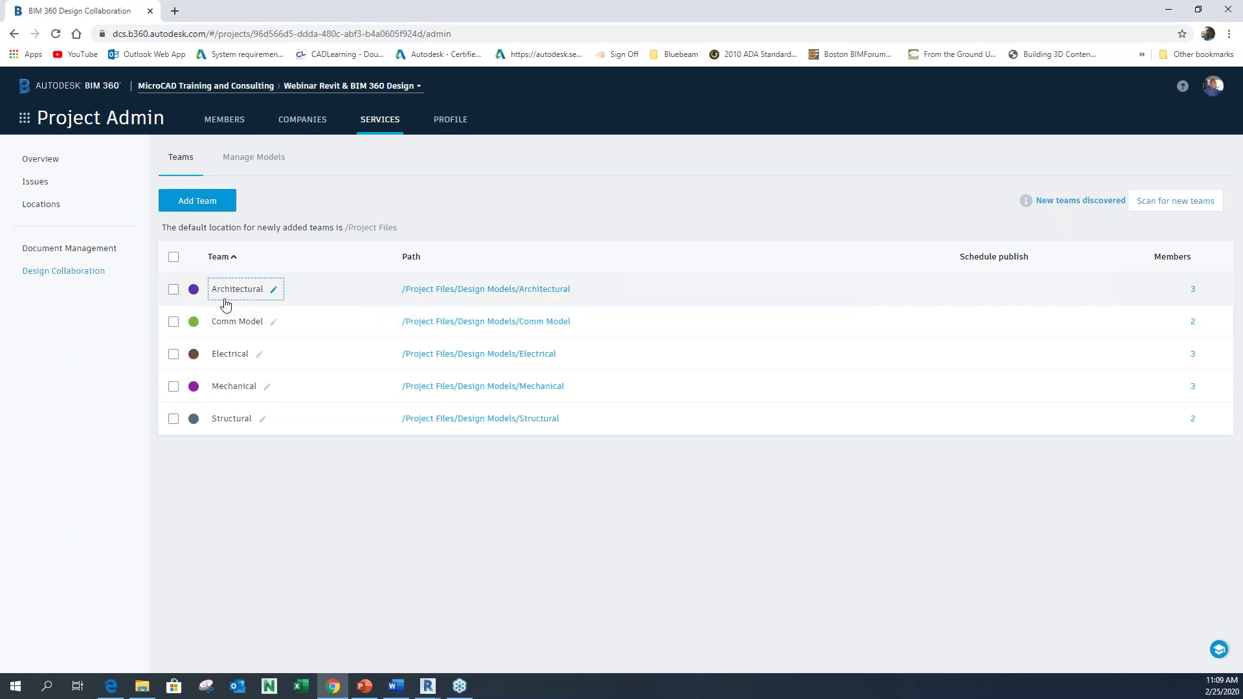
Switch to Document Management and inspect the subfolders of Comm Model under Design Models and of the Shared folder
left_click(26, 119)
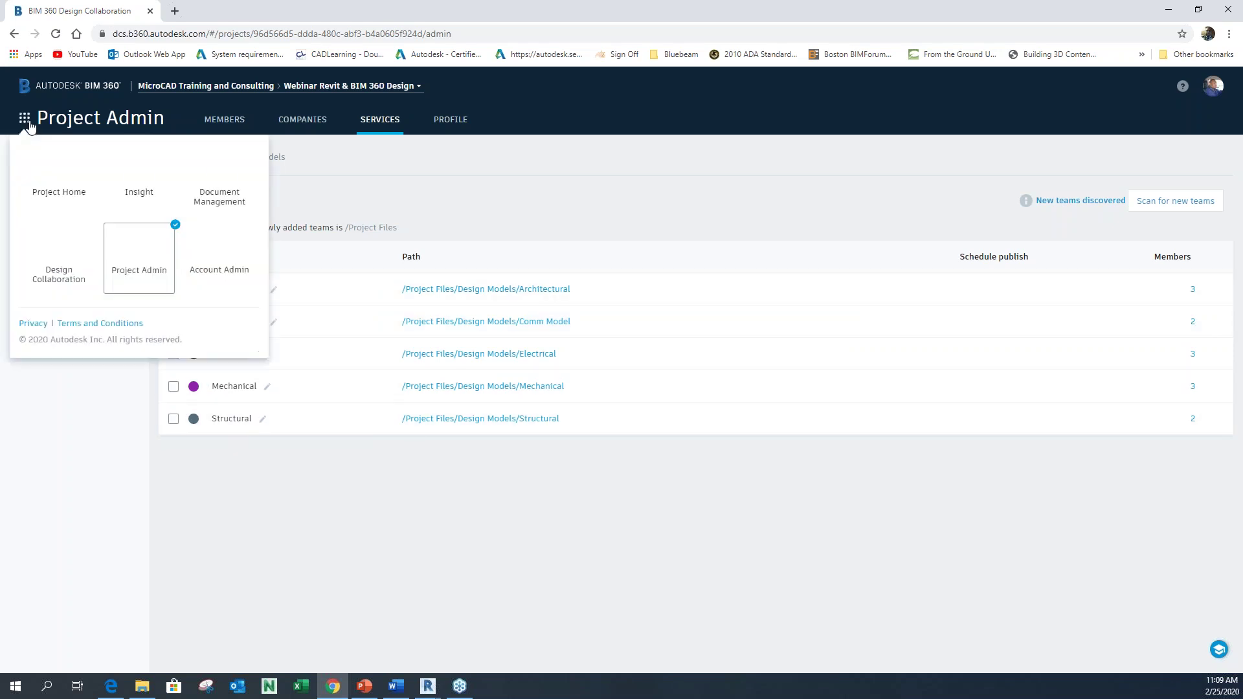
left_click(221, 179)
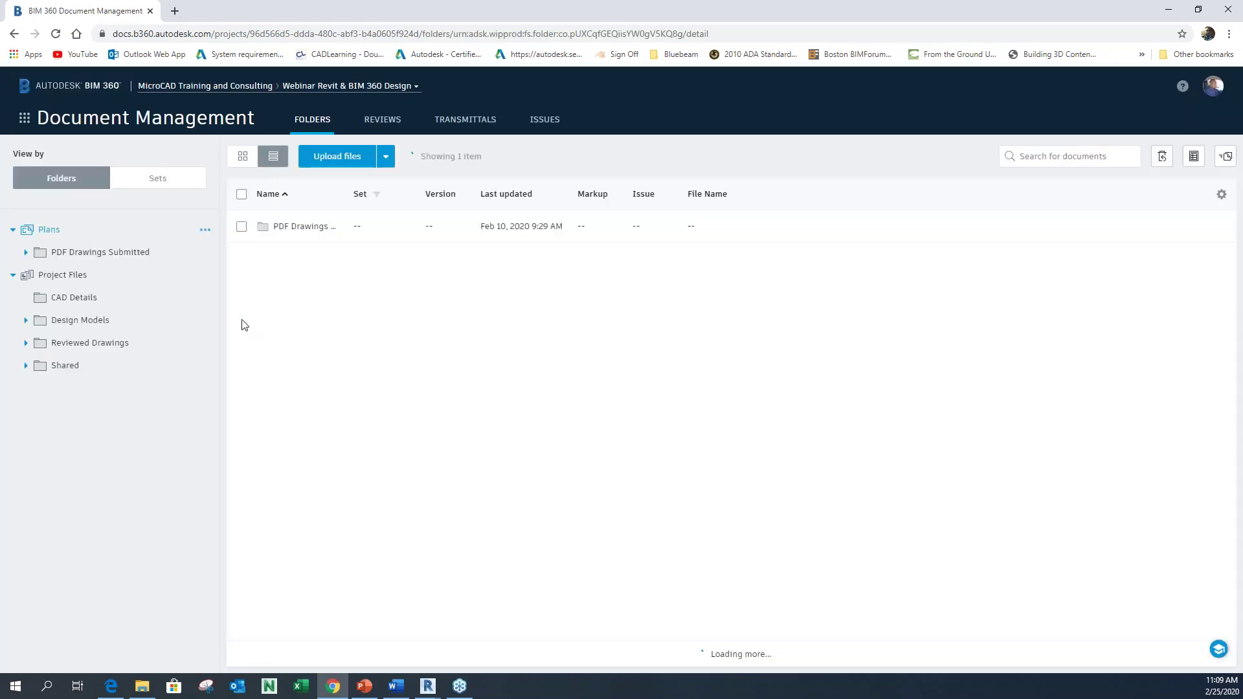
left_click(27, 321)
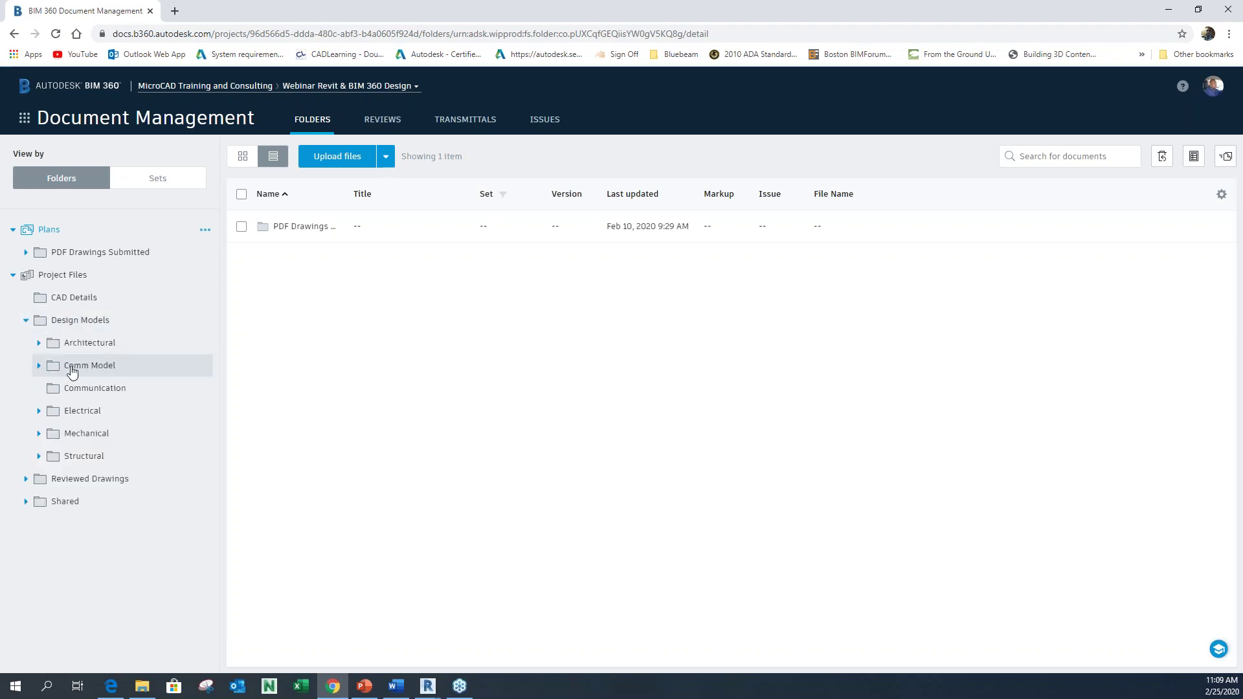
left_click(38, 366)
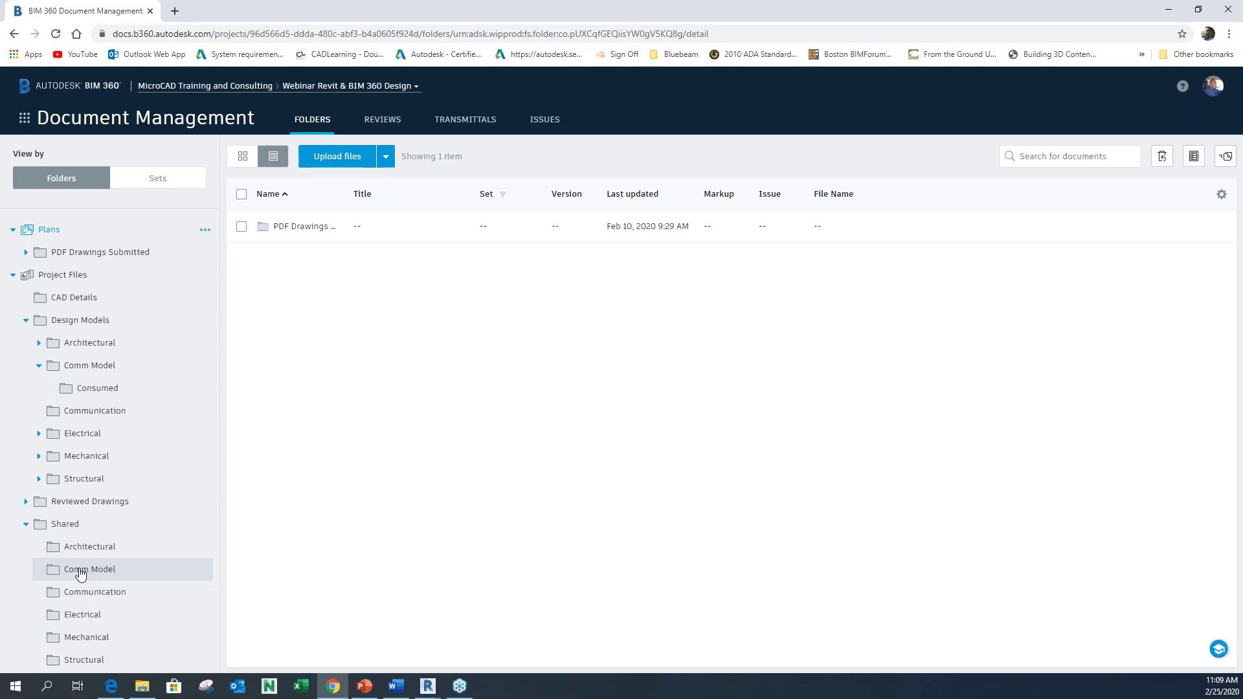
Switch to Revit and enable collaboration in BIM 360 Document Management for the AEC Comm Model 2020 file
left_click(1169, 11)
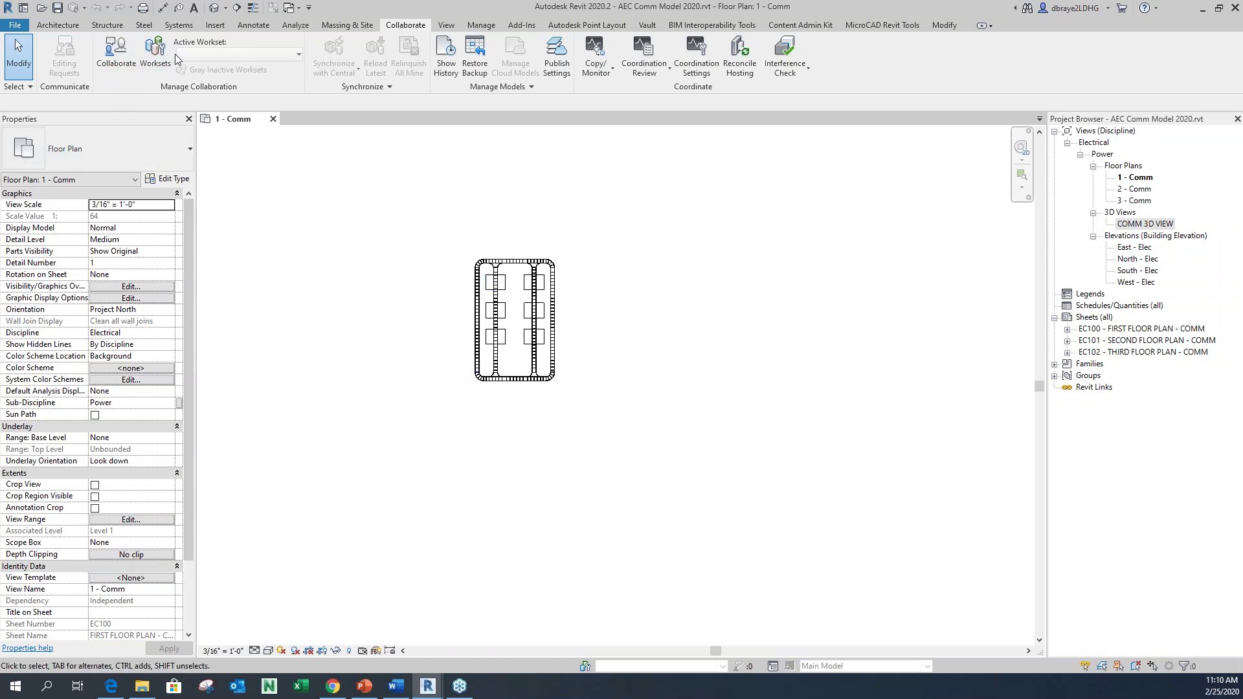
left_click(116, 52)
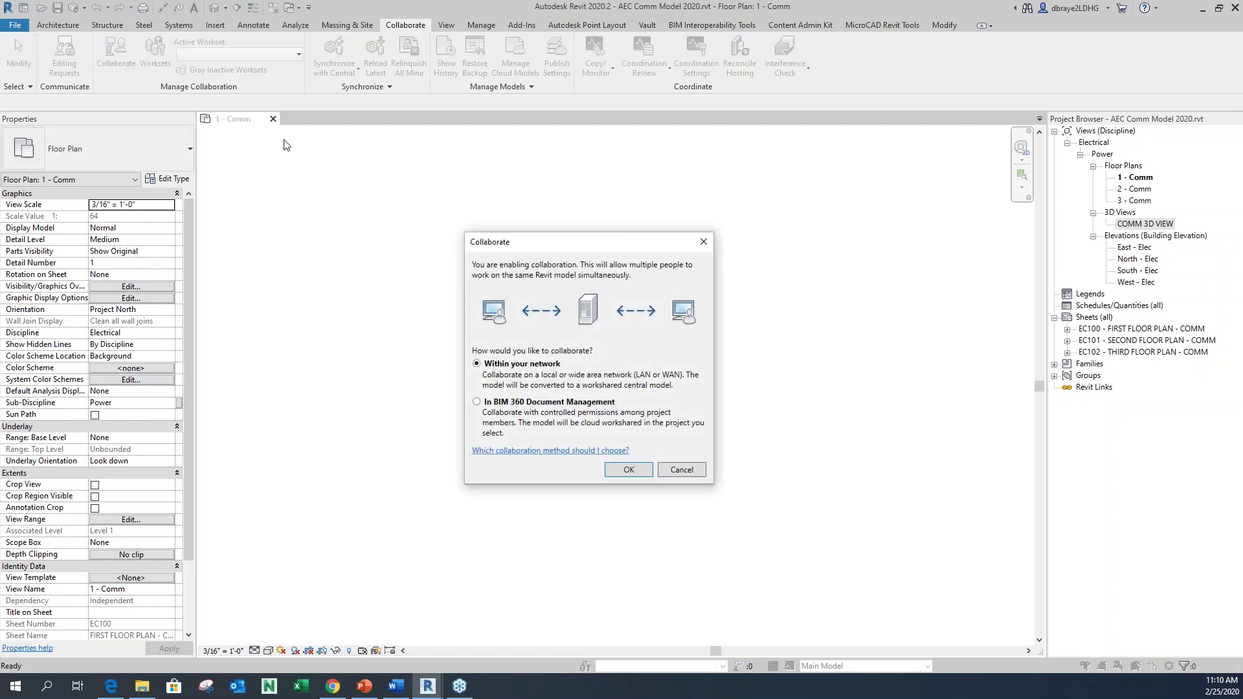
left_click(478, 403)
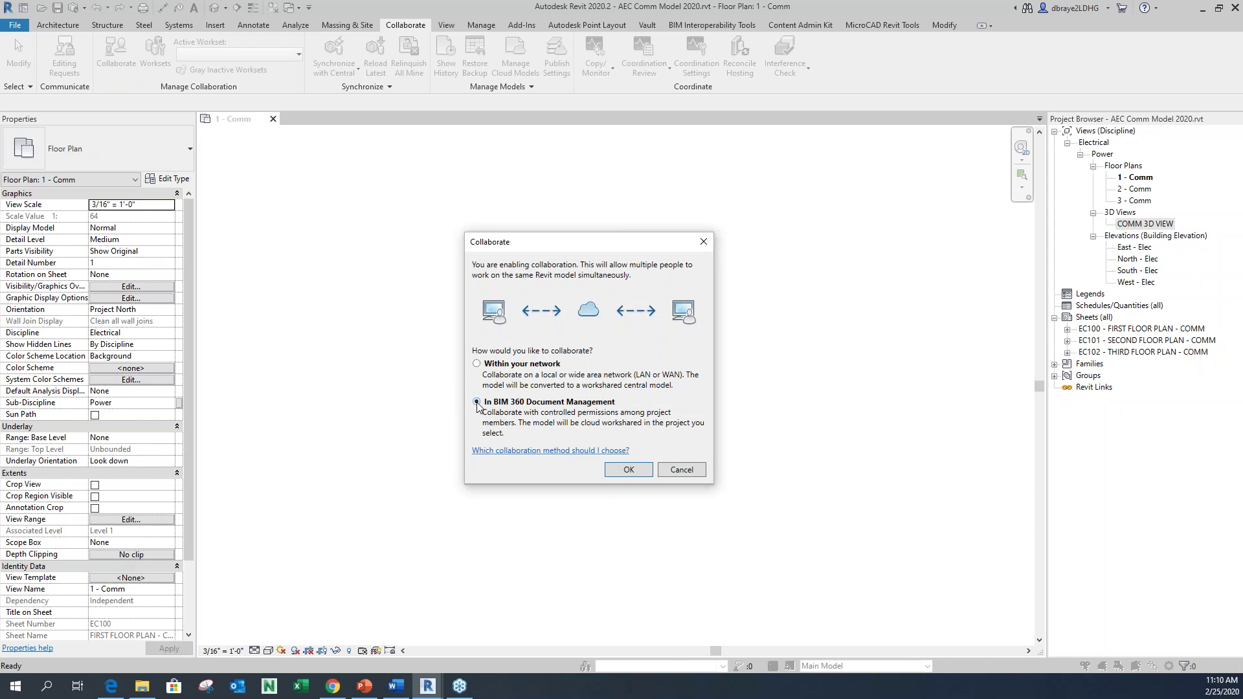
left_click(628, 470)
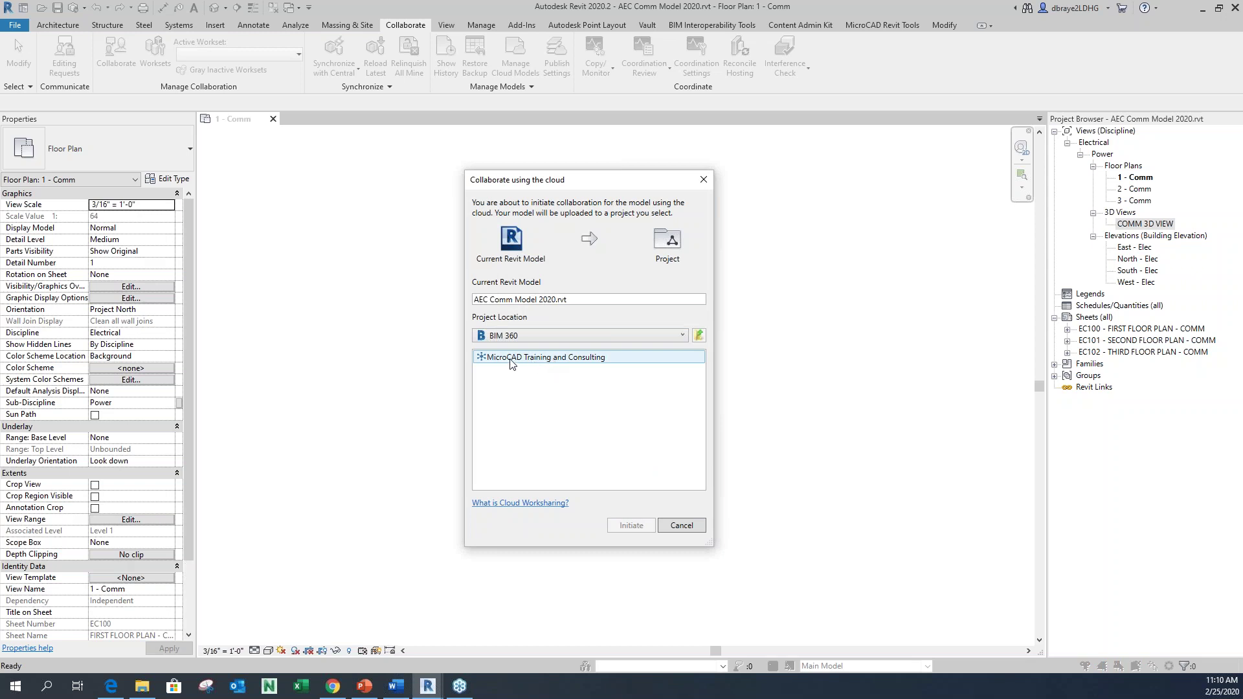
Initiate the cloud model in MicroCAD Training and Consulting, project Webinar Revit & BIM 360 Design, folder Project Files/Design Models/Comm Model
left_click(555, 358)
double_click(556, 358)
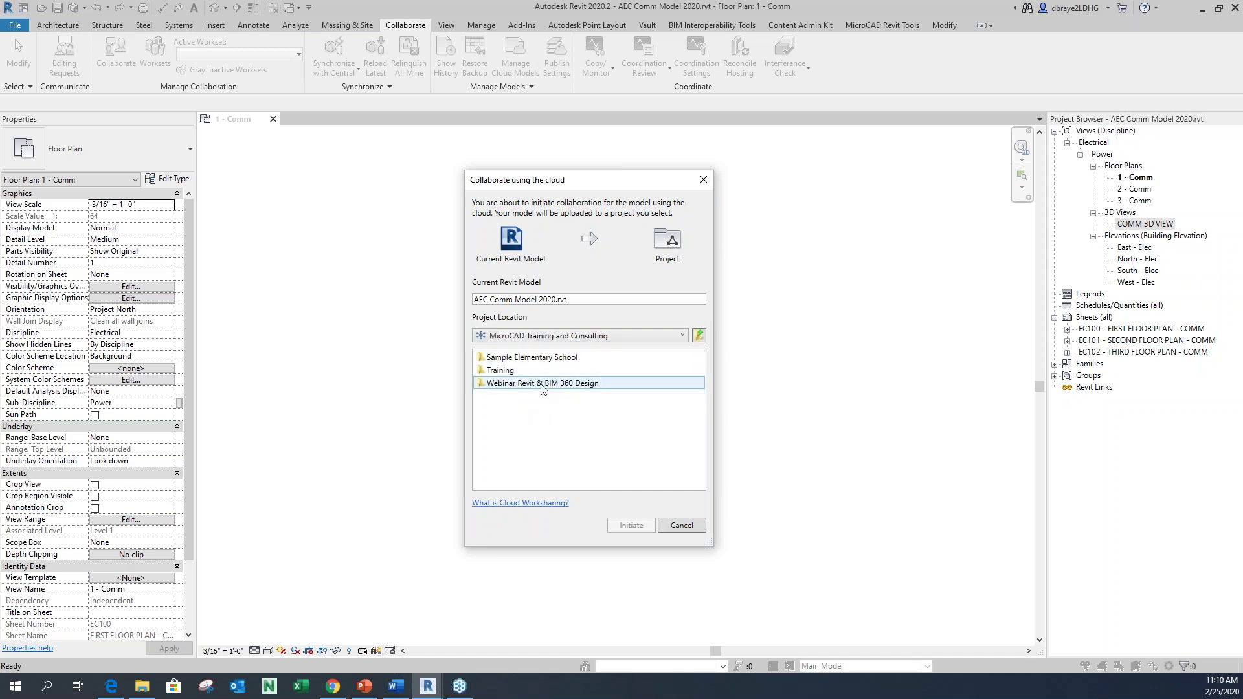
left_click(565, 384)
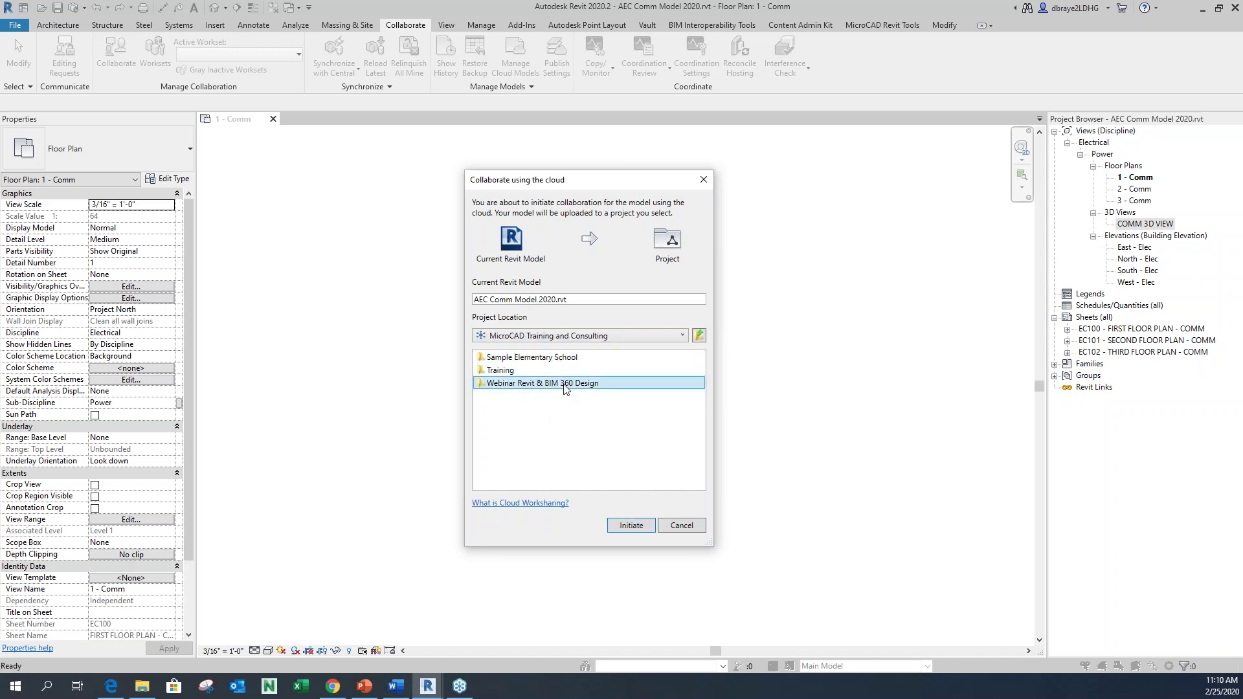
double_click(563, 384)
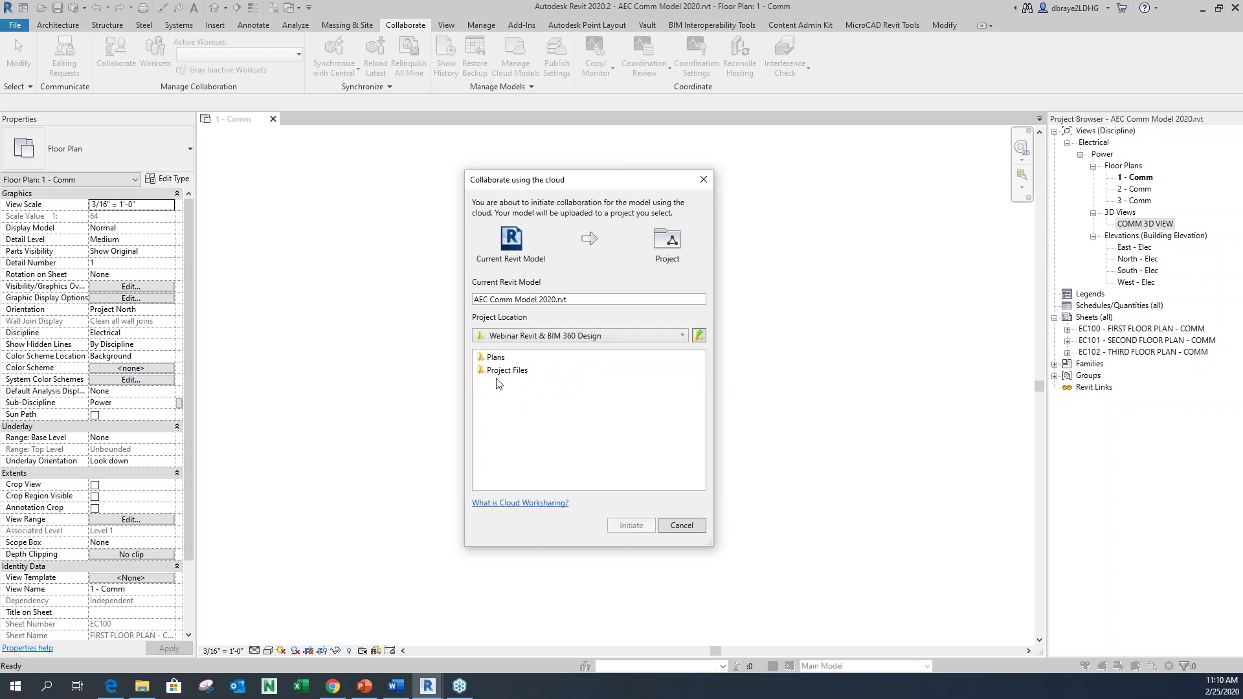
left_click(520, 371)
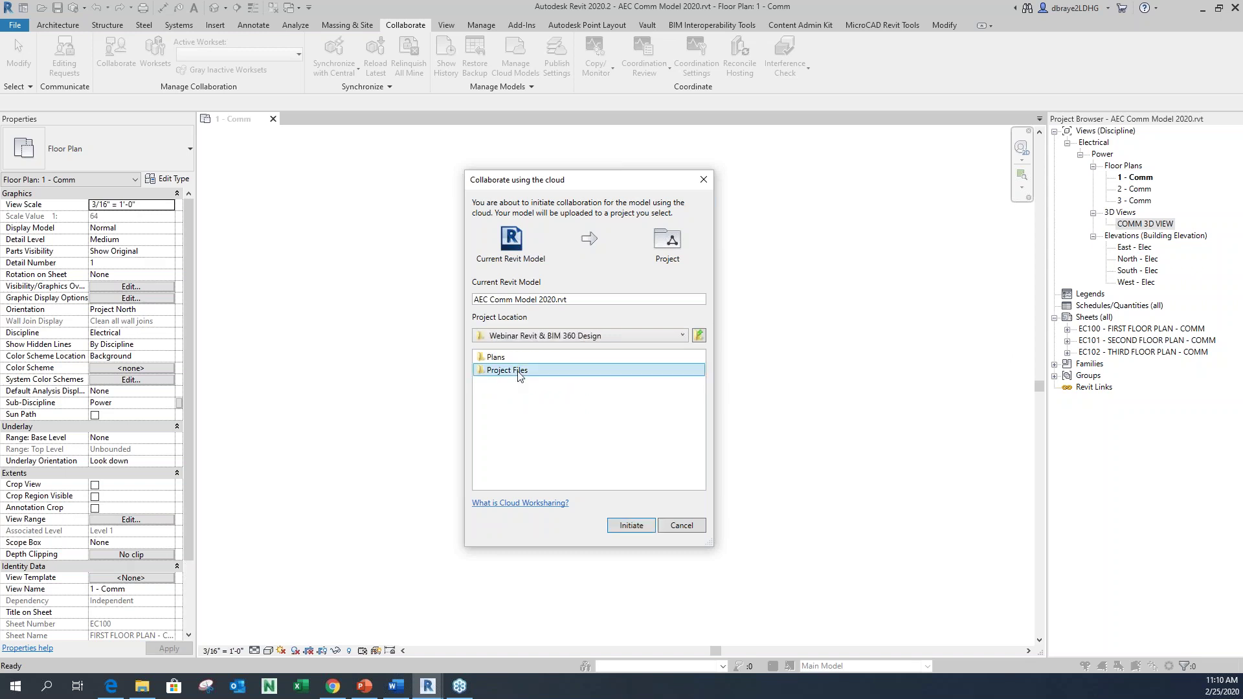
double_click(519, 372)
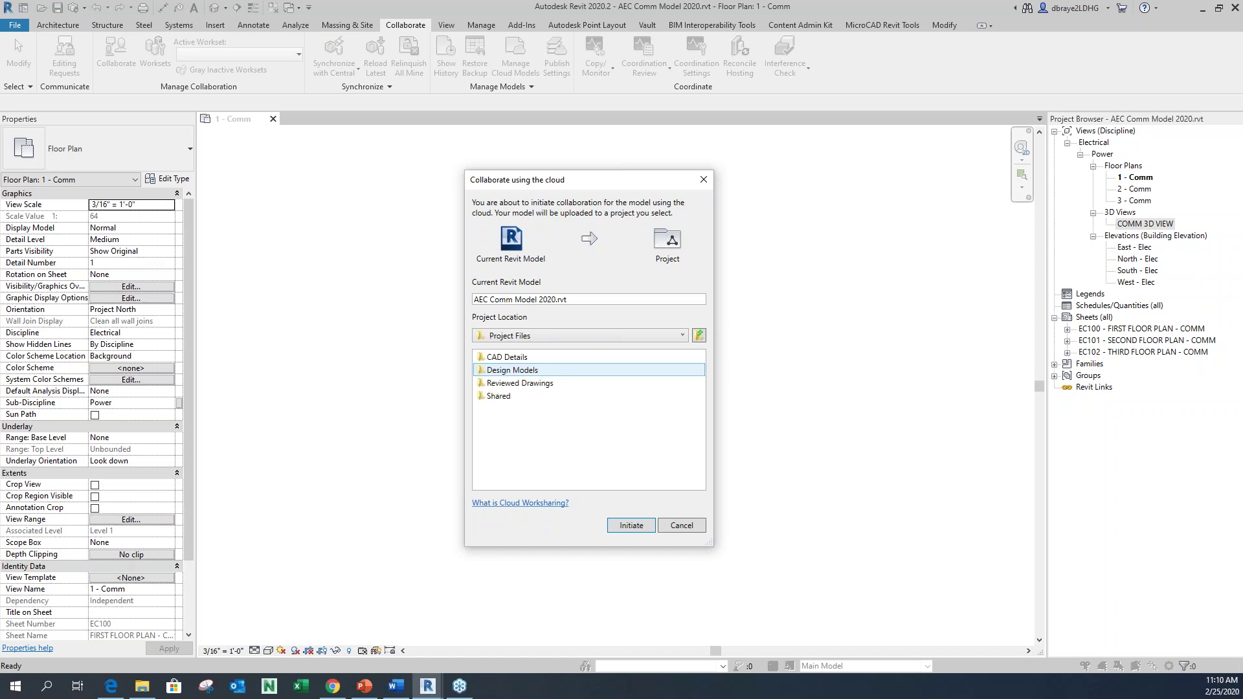
double_click(522, 372)
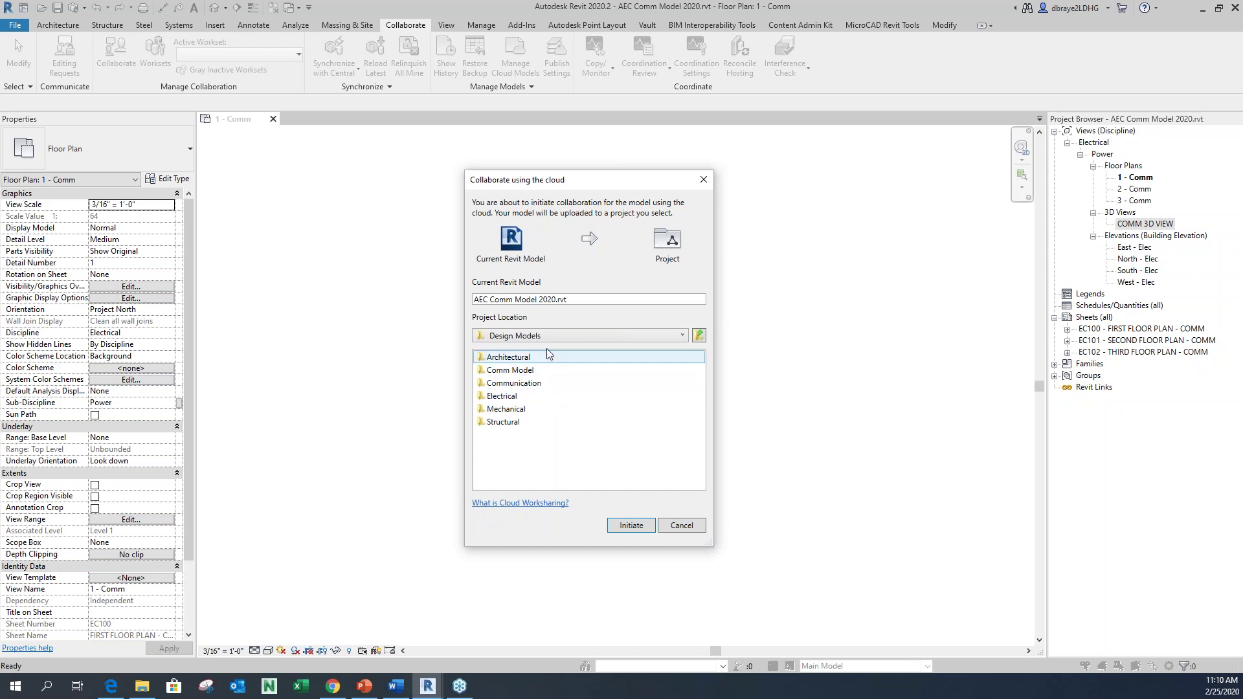
double_click(524, 371)
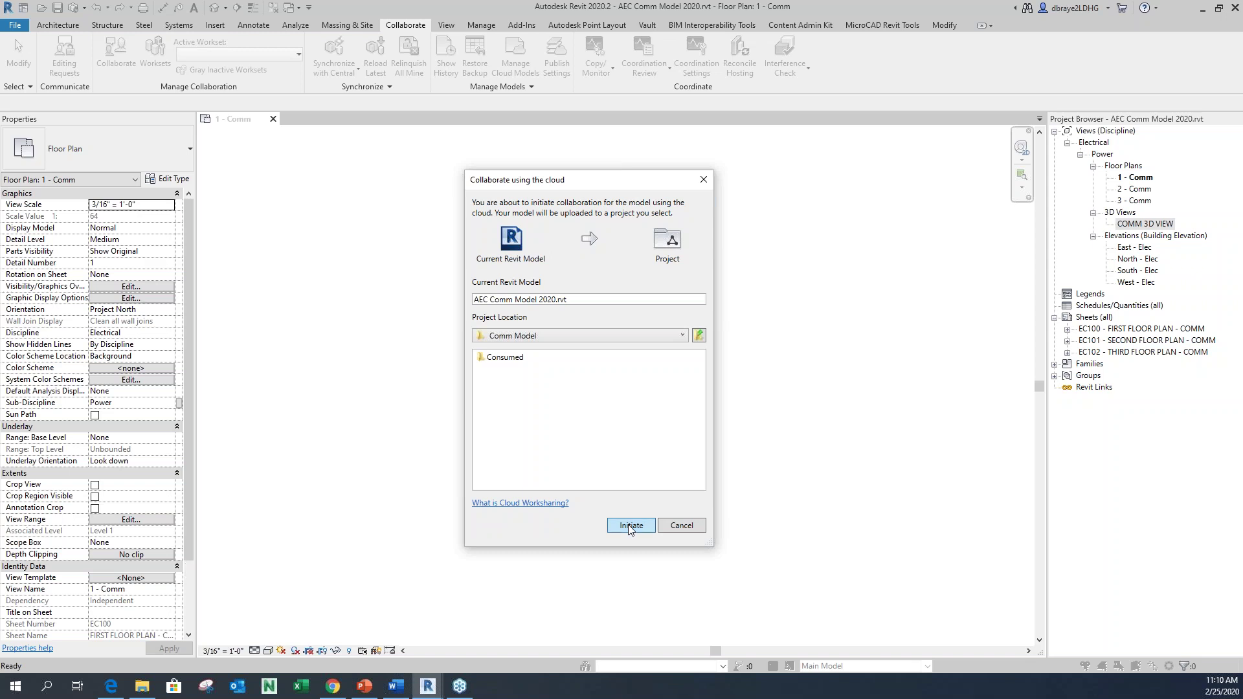
left_click(629, 526)
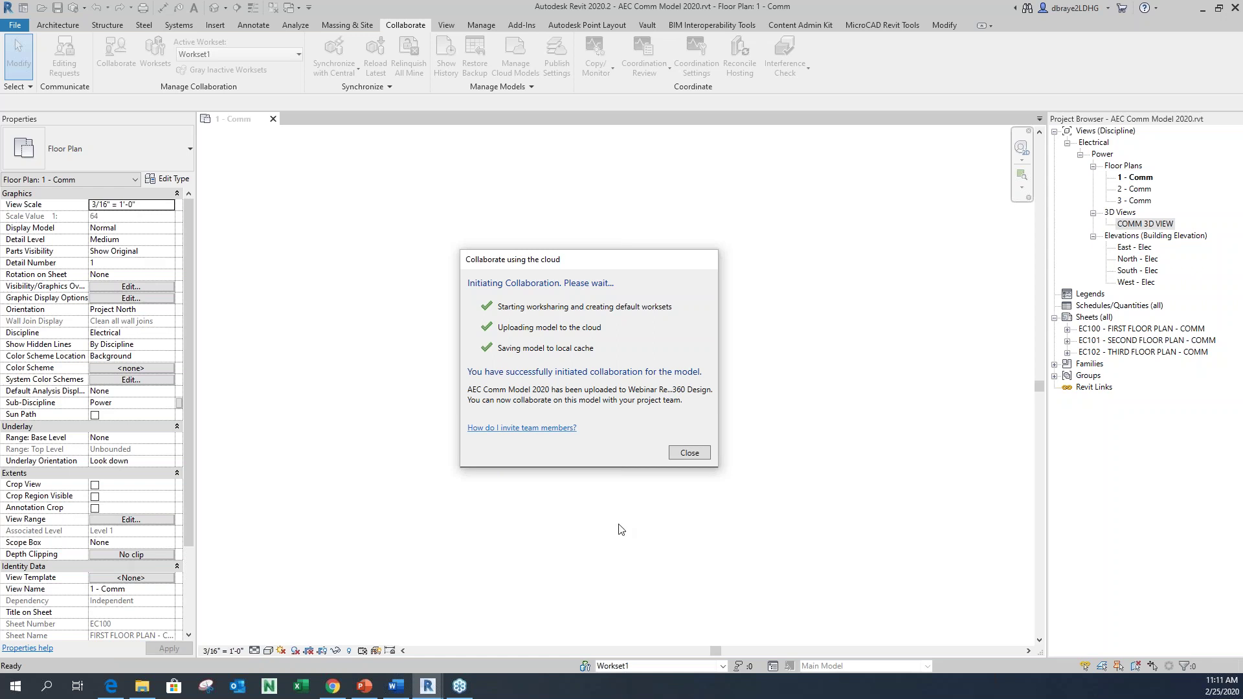
left_click(690, 453)
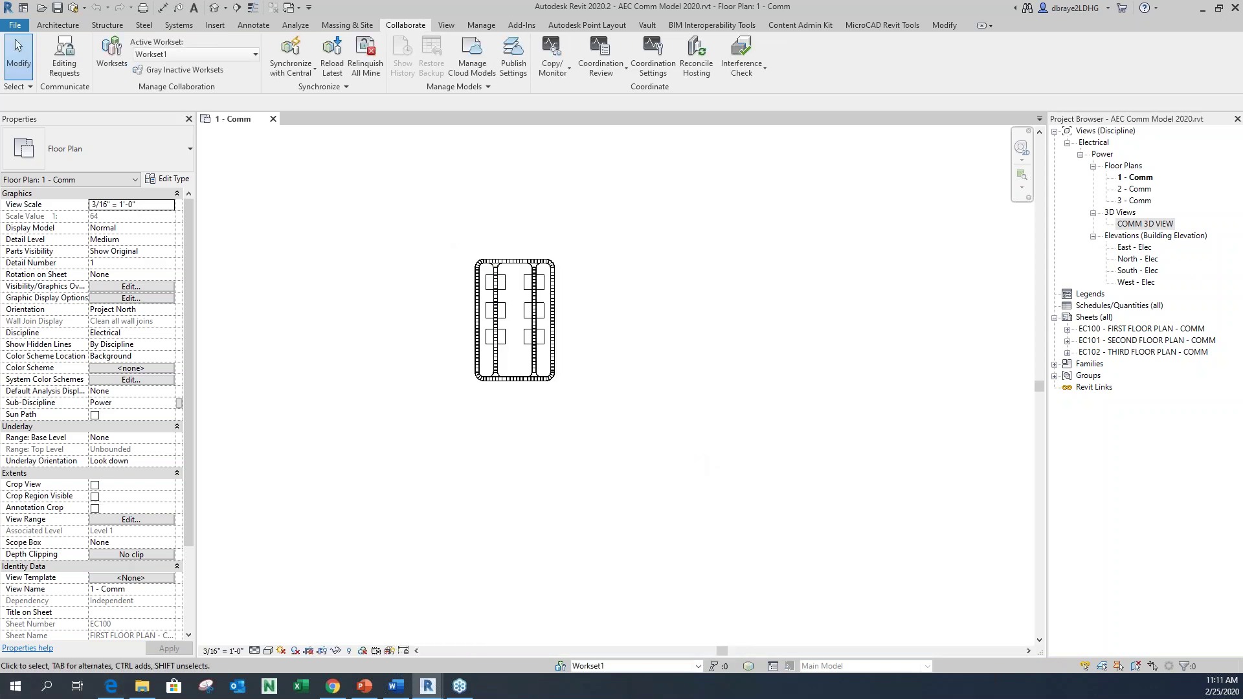
Check the Comm Model folder in BIM 360 Document Management for the uploaded Revit model, and return to the floor plan in Revit
left_click(332, 686)
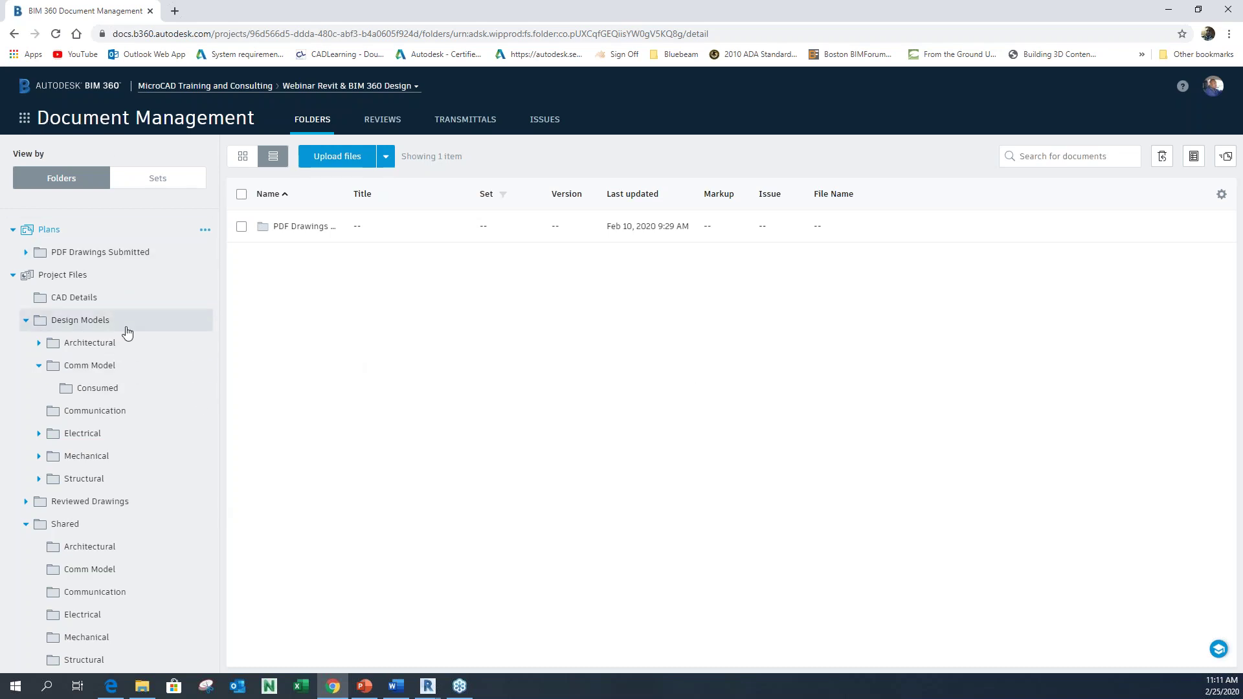
left_click(90, 366)
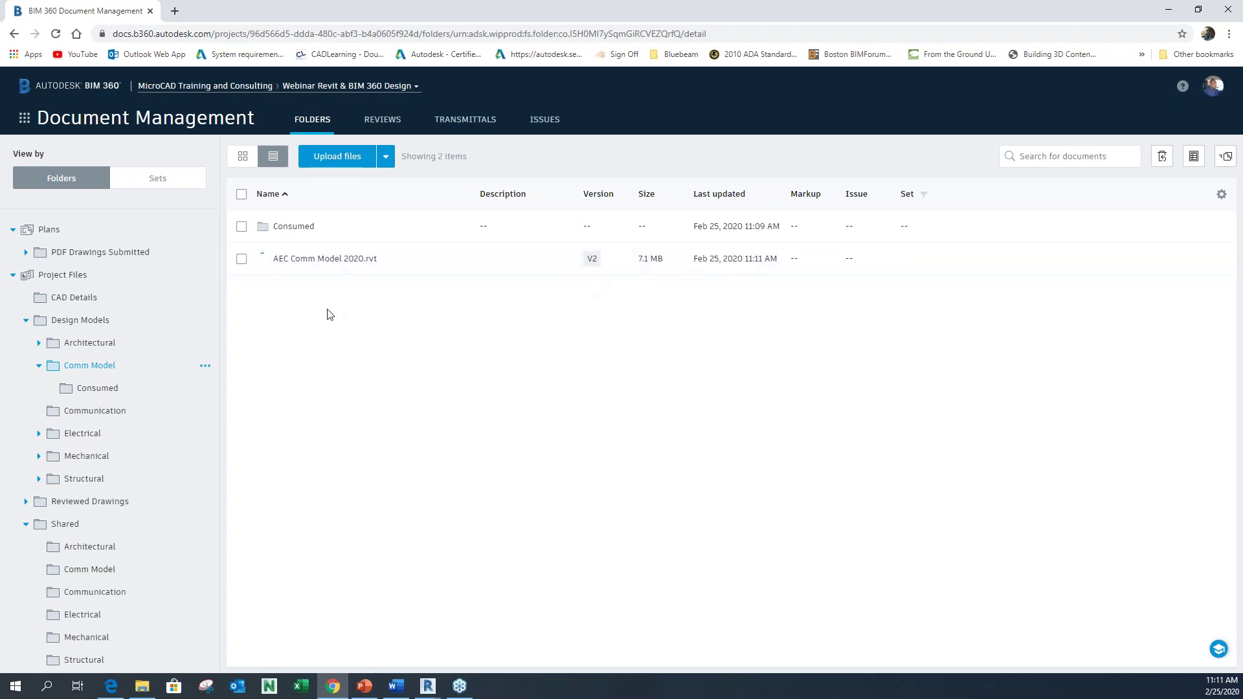
left_click(1168, 9)
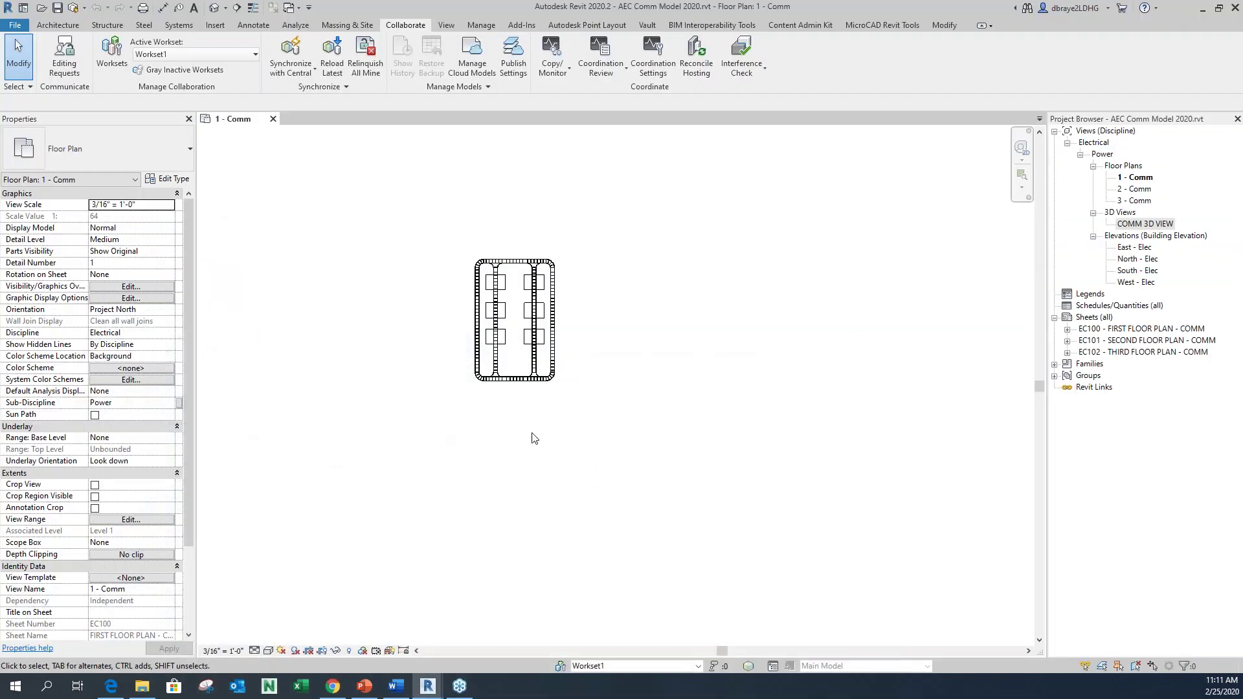
scroll(532, 432, "down", 1)
middle_click_drag(635, 382, 659, 435)
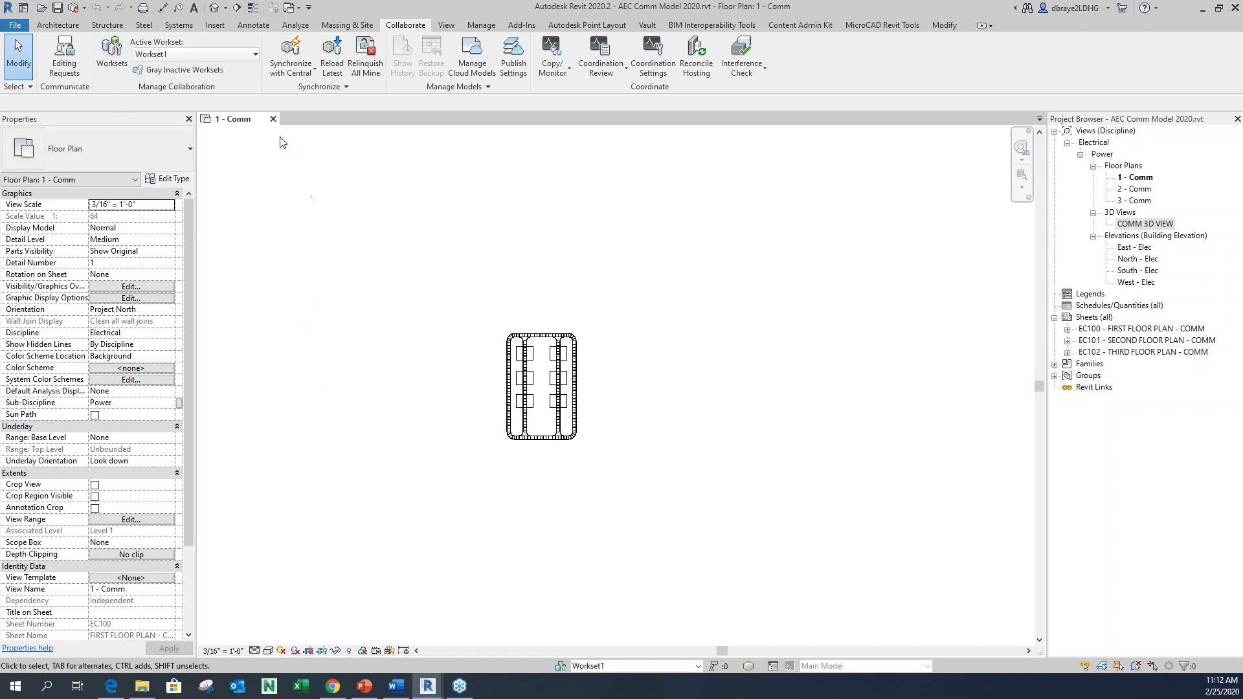
Link AEC Arch Mode 2020.rvt from Project Files/Design Models/Architectural, positioned Auto - Internal Origin to Internal Origin
left_click(219, 26)
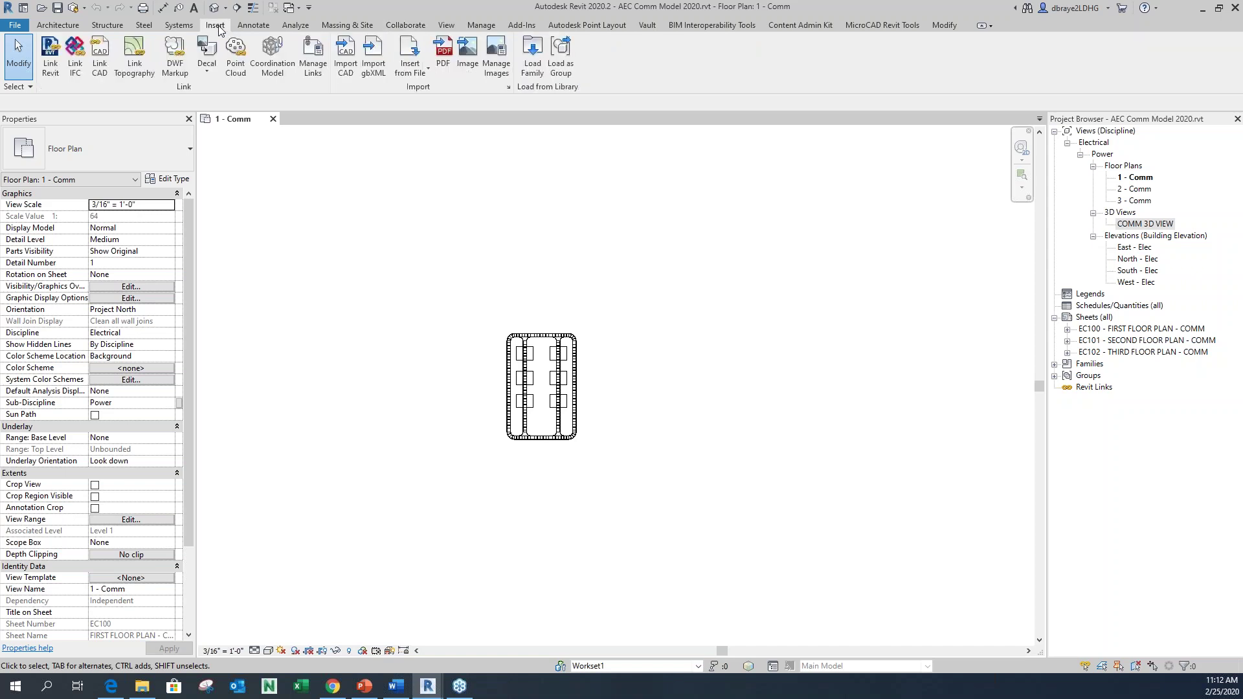
left_click(50, 57)
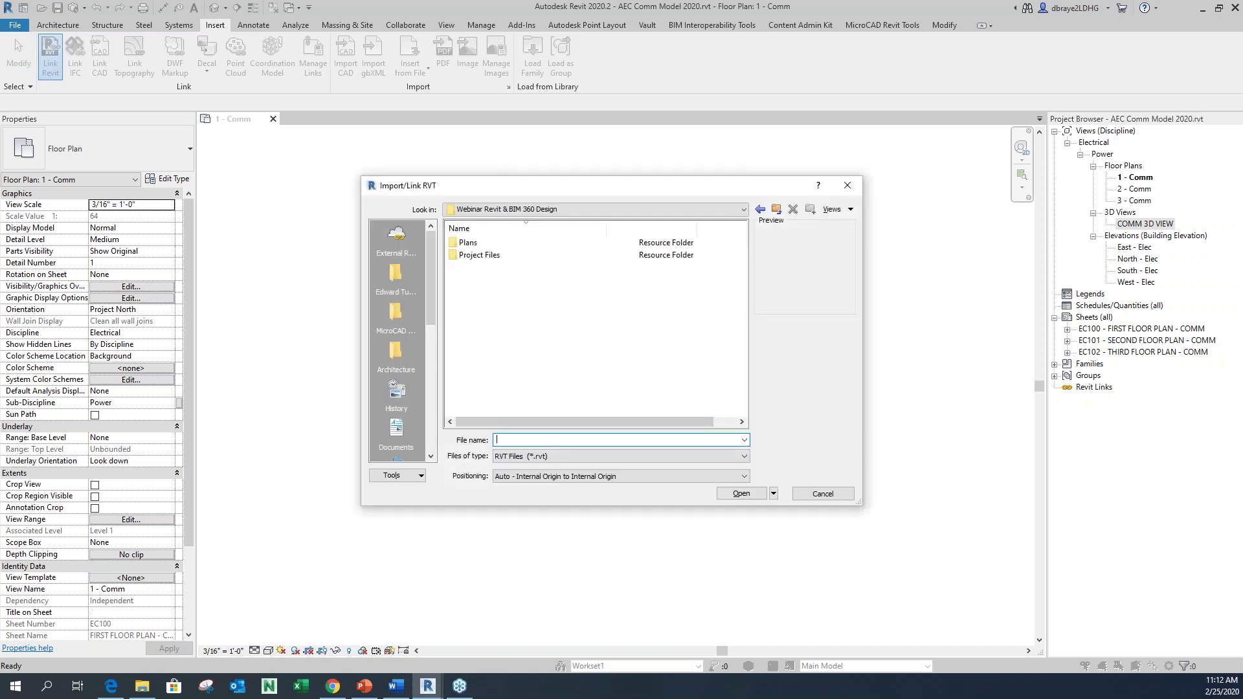
left_click(490, 259)
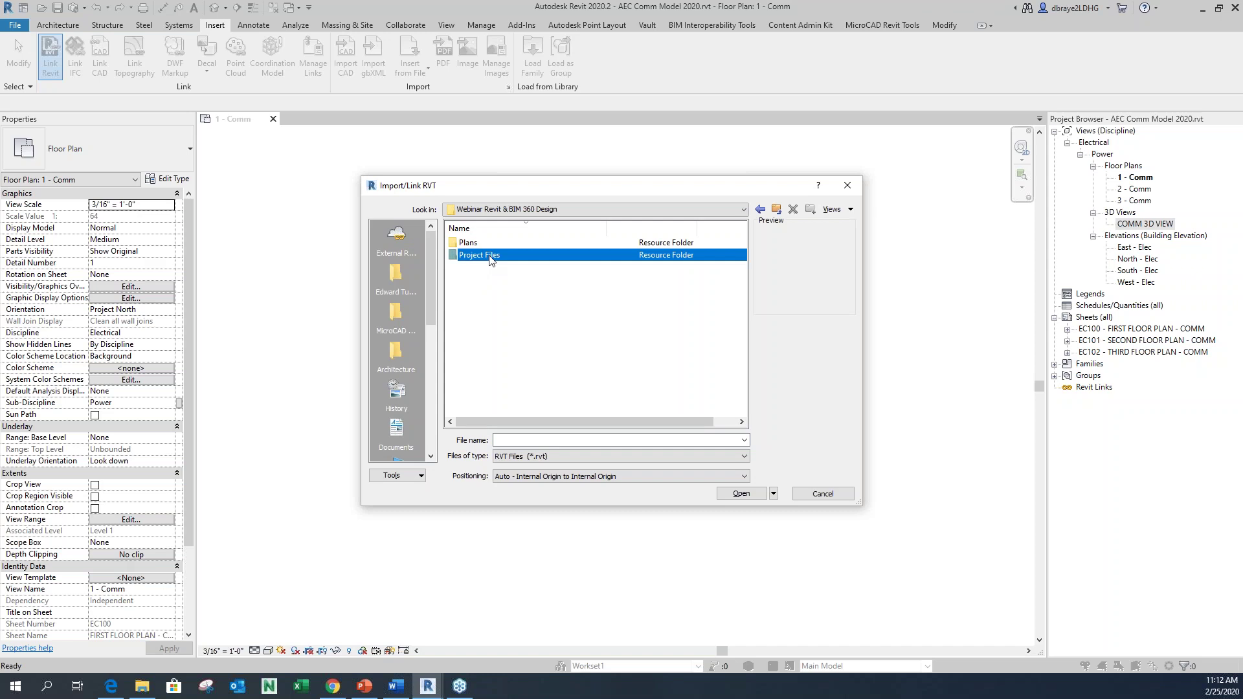
double_click(490, 258)
double_click(482, 256)
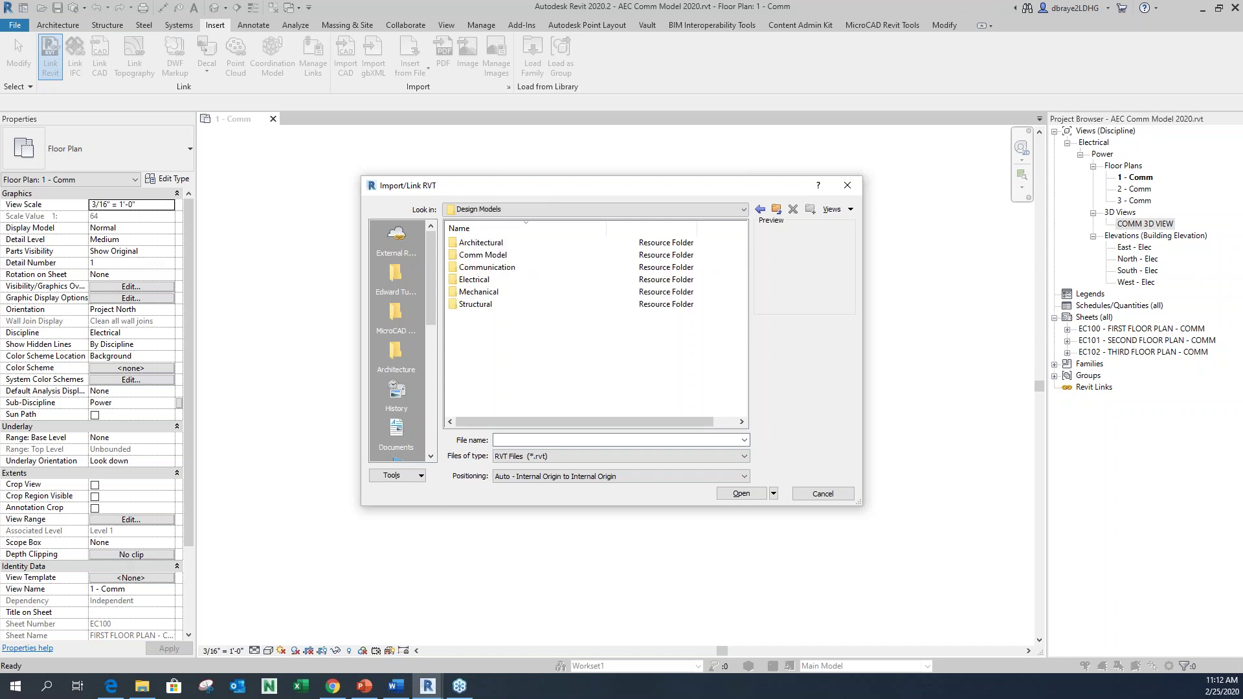
left_click(492, 243)
double_click(493, 243)
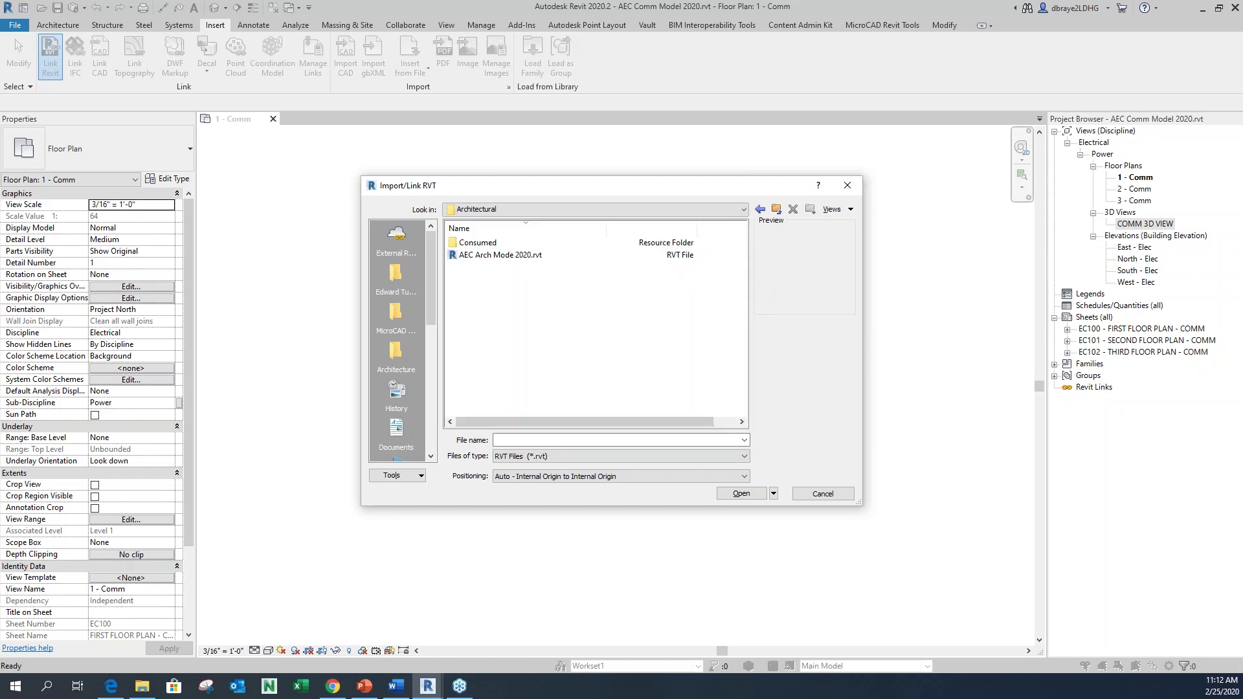
left_click(503, 259)
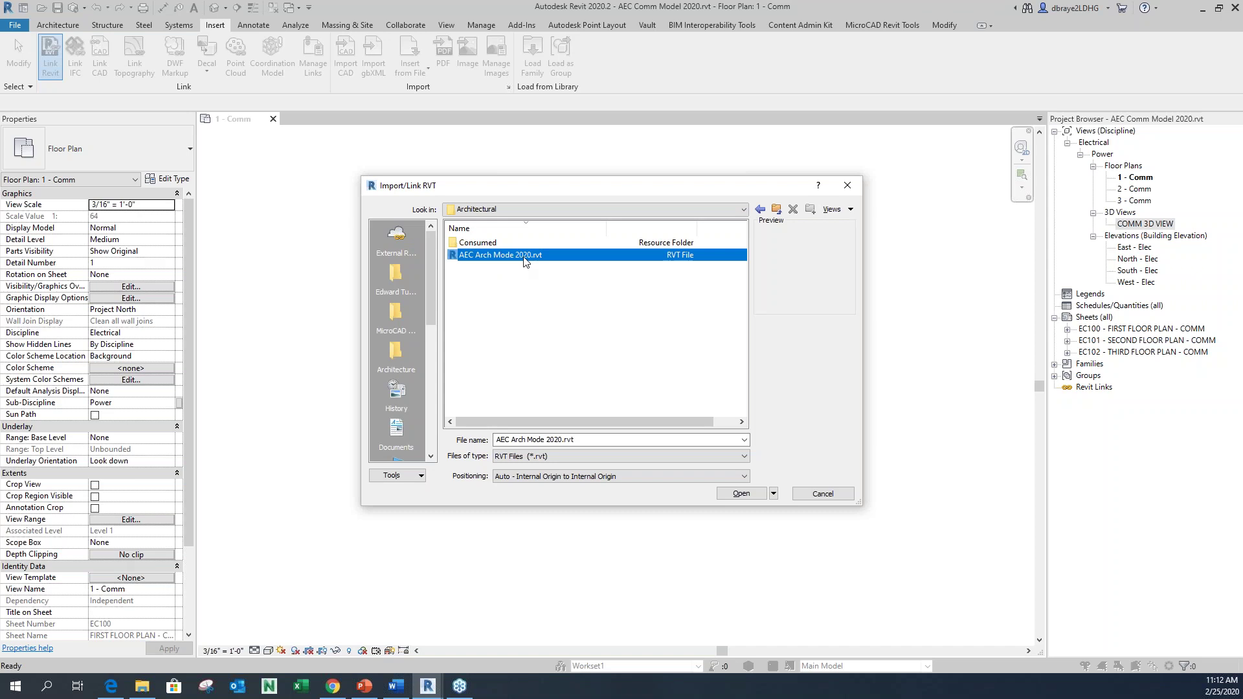
left_click(743, 495)
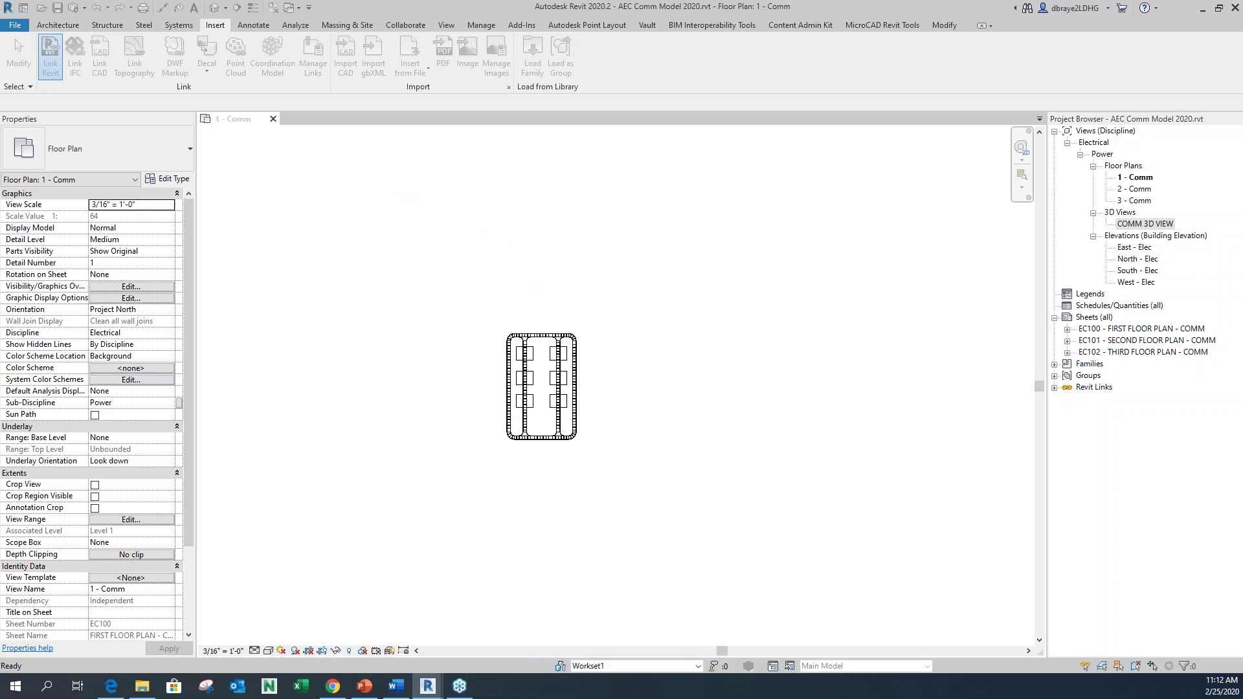
Turn on Room Bounding in the type properties of the linked AEC Arch Mode 2020.rvt model
left_click(670, 260)
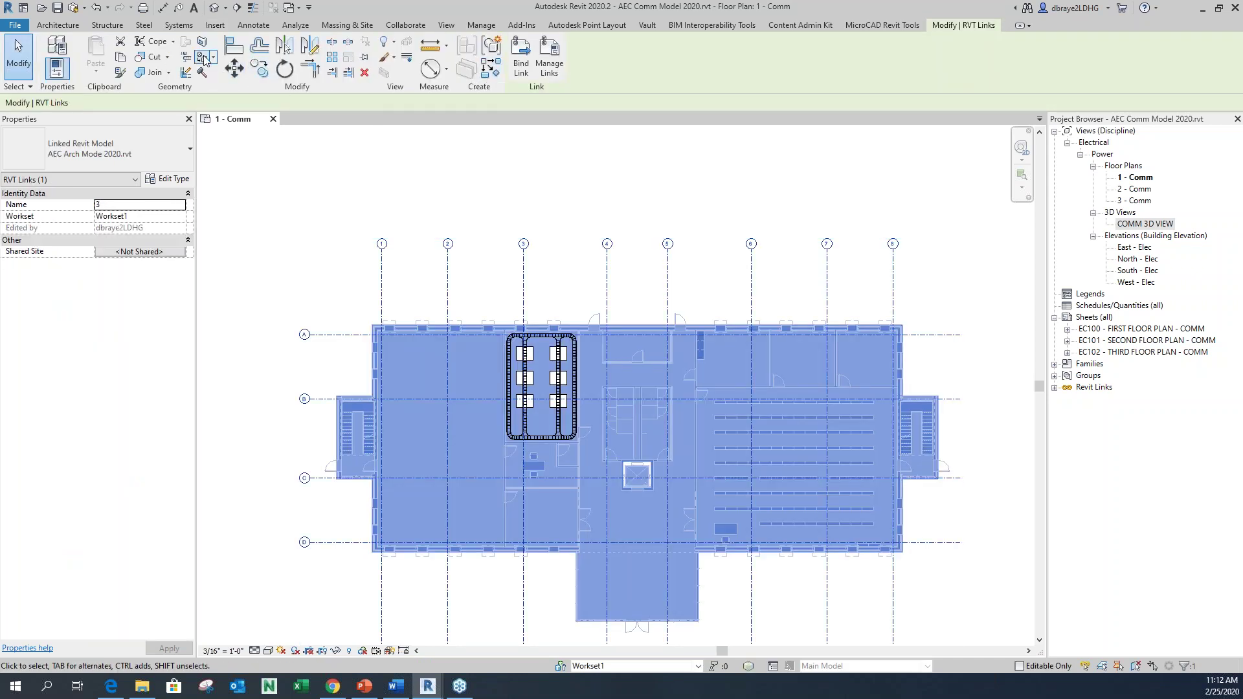
left_click(169, 179)
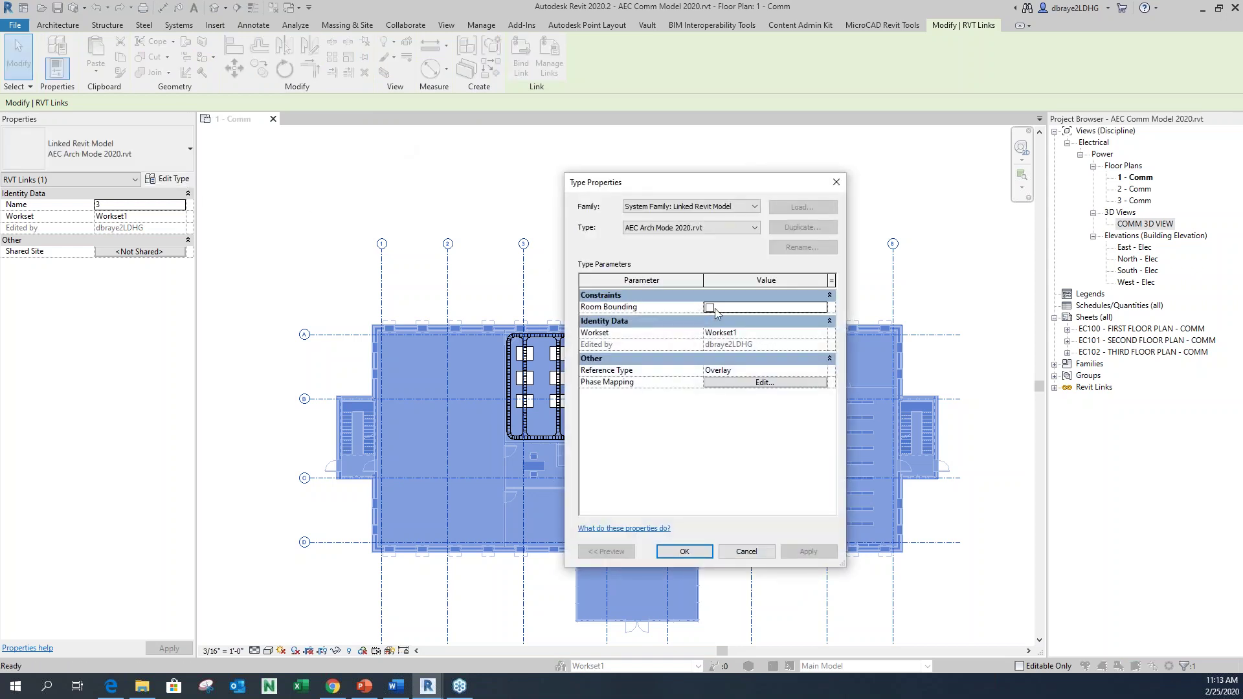
left_click(710, 308)
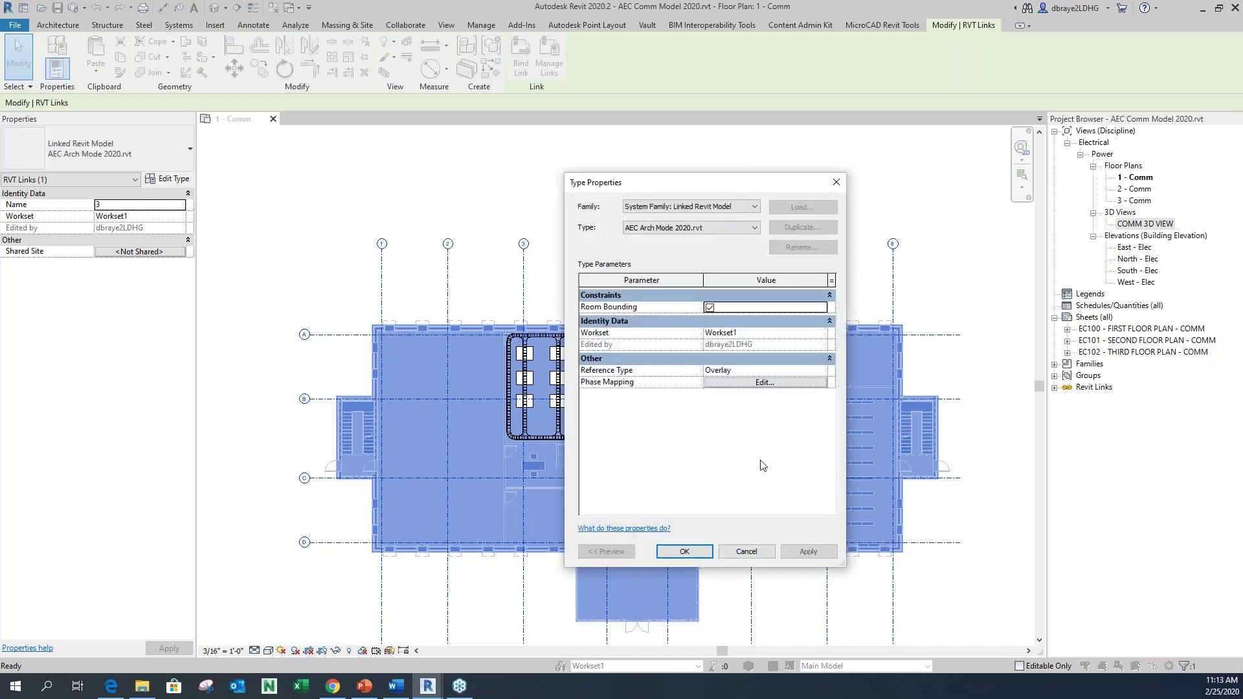
left_click(685, 551)
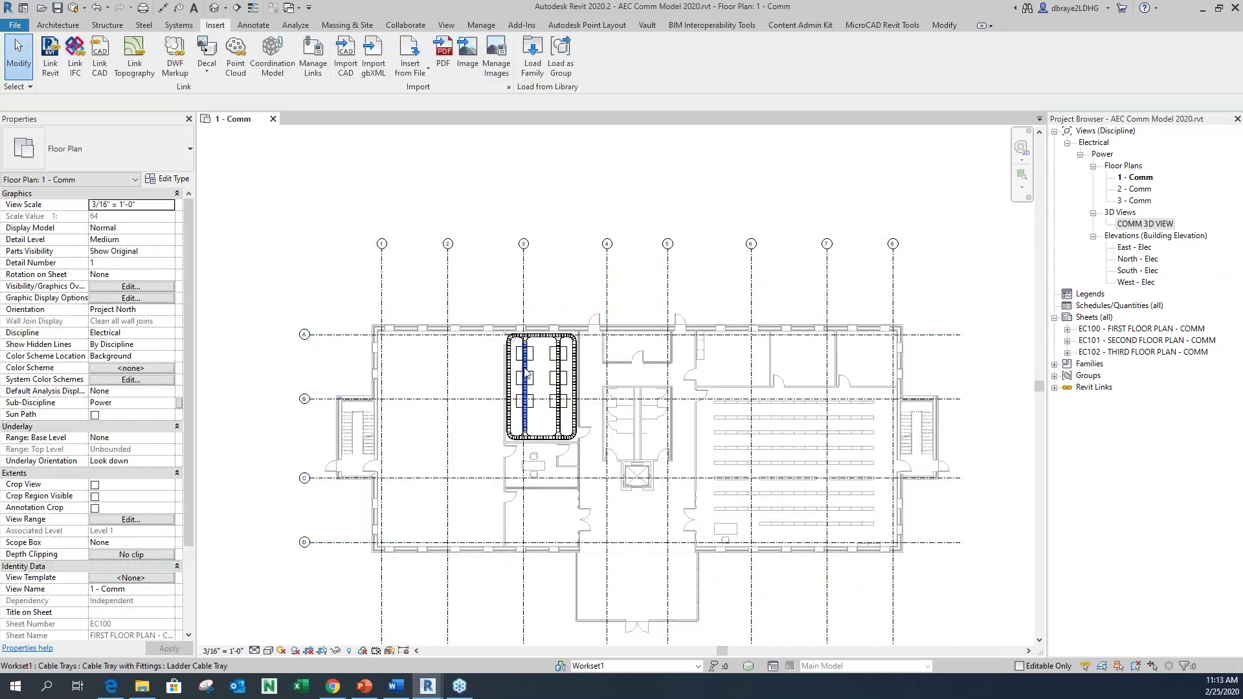
In the architectural model's Level 1 plan, flip server room door 159 into the open office and move door 146 toward the exterior wall
scroll(526, 374, "up", 5)
scroll(608, 430, "down", 2)
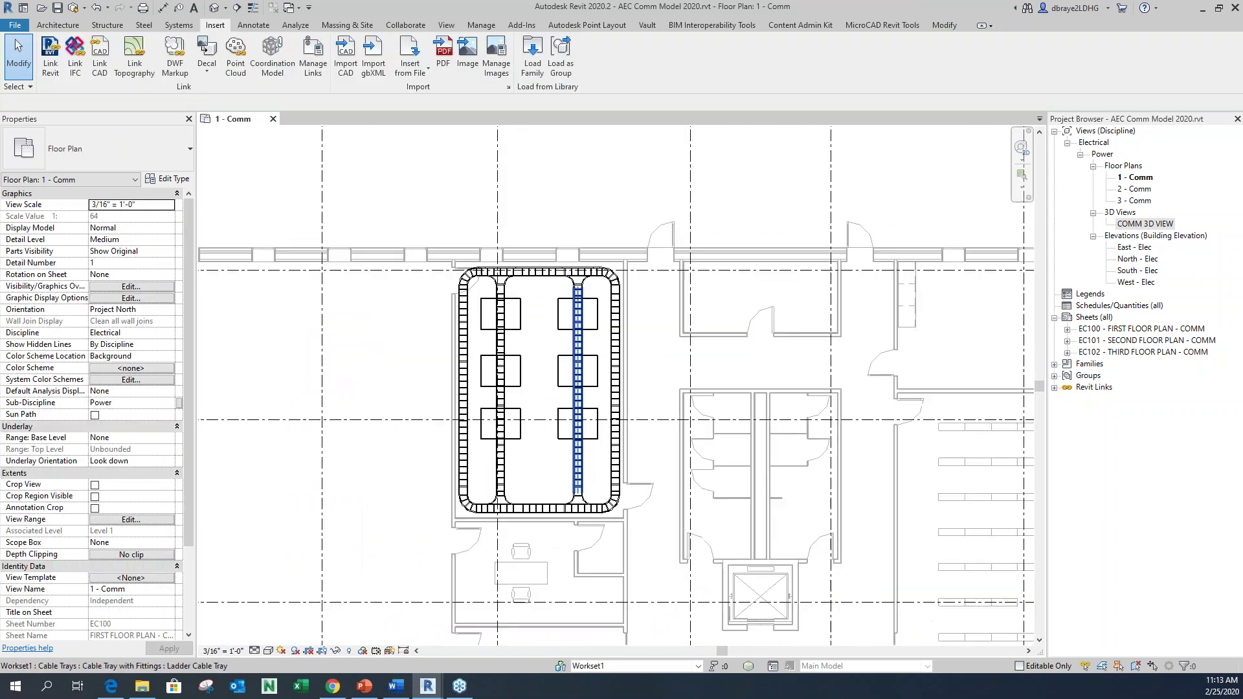
scroll(578, 417, "down", 1)
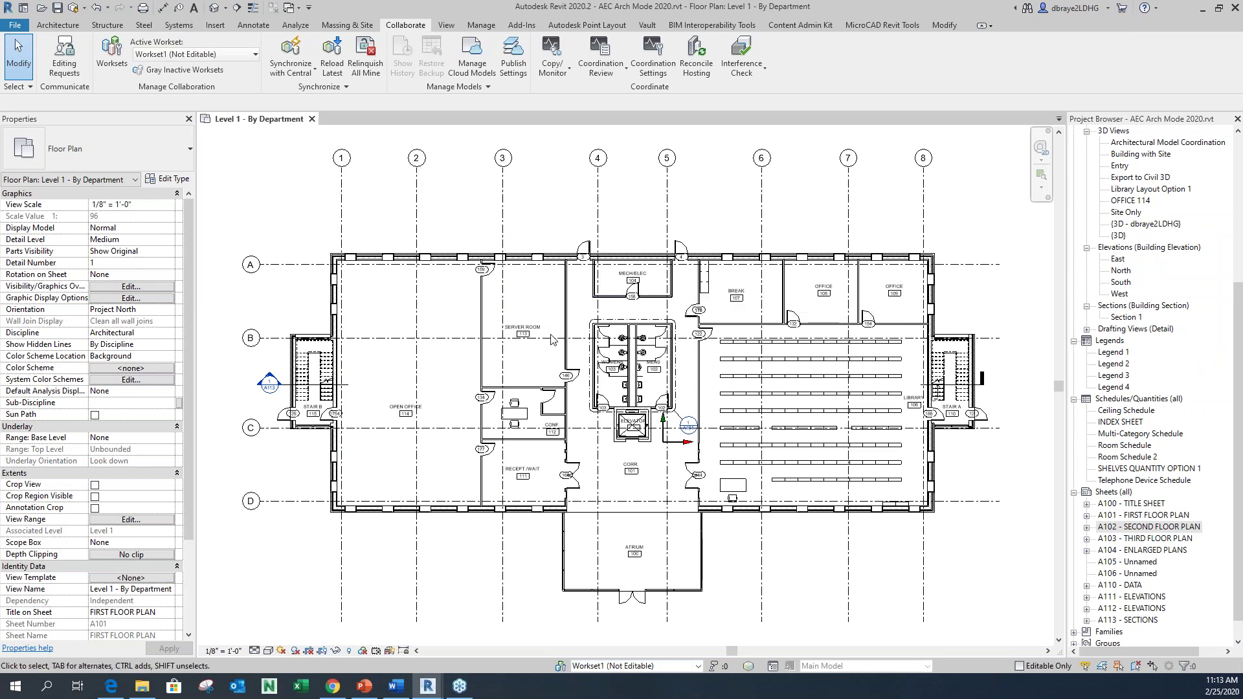
scroll(546, 360, "up", 5)
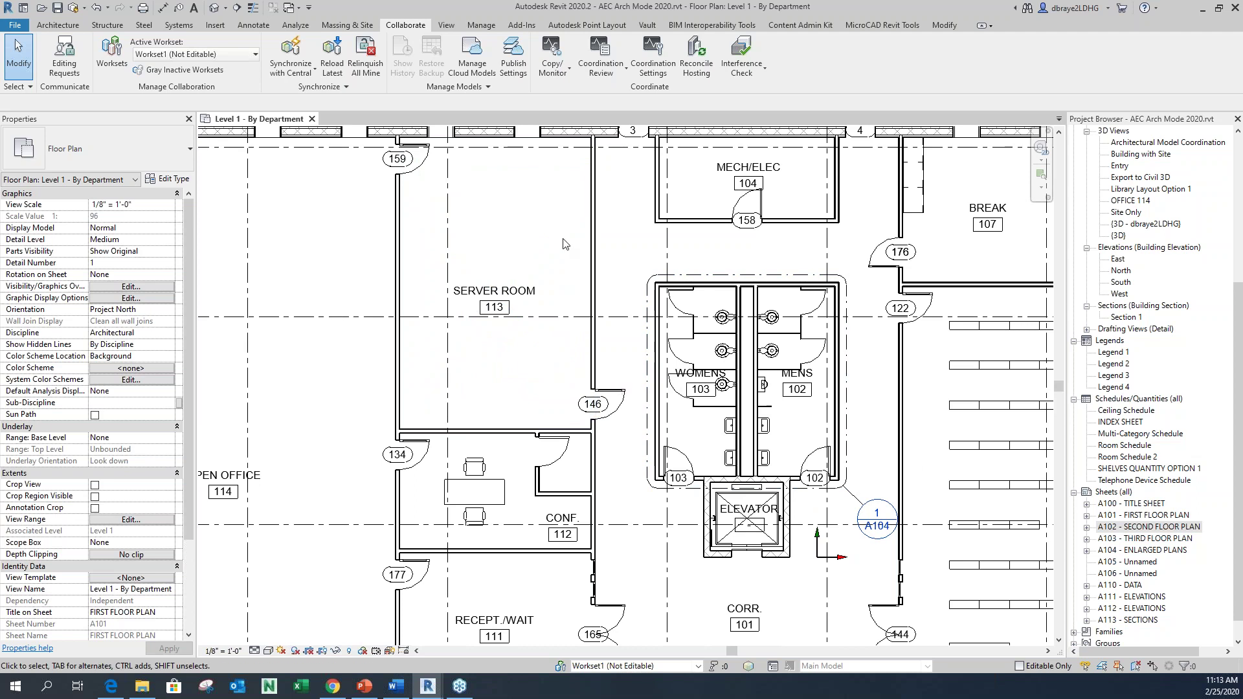
left_click(427, 162)
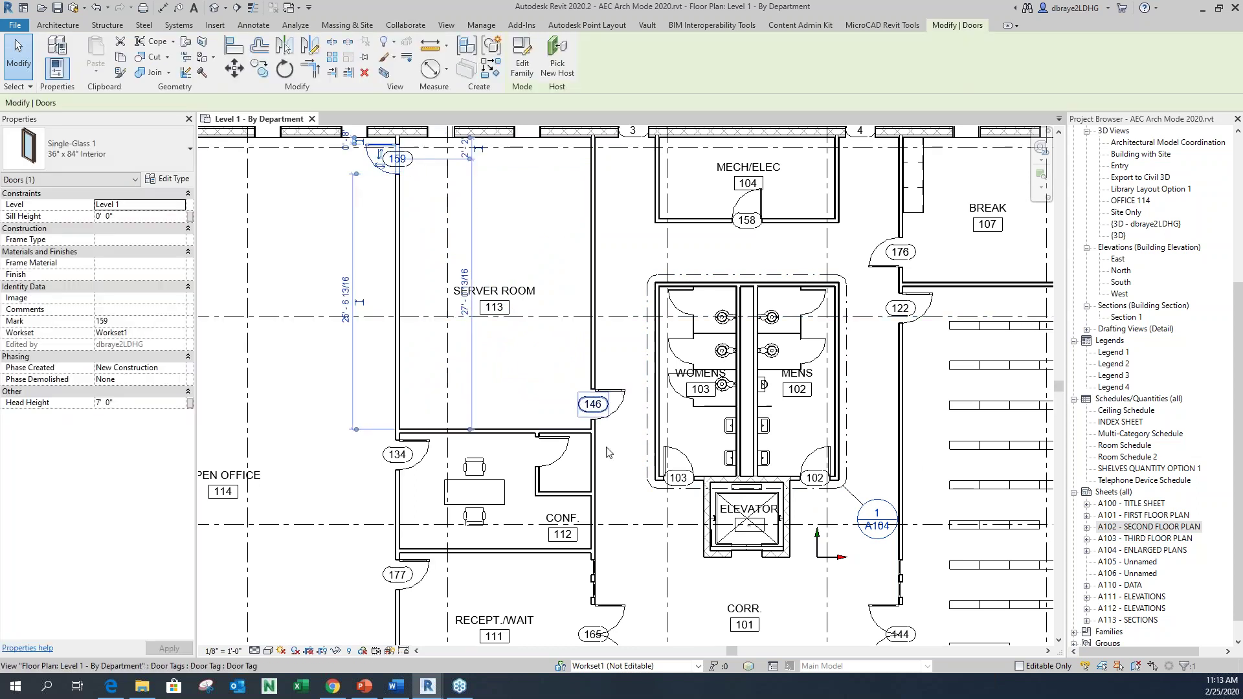
left_click(608, 405)
left_click_drag(610, 400, 621, 189)
Align door 146 with door 159 on the opposite side of the server room
key("a")
key("l")
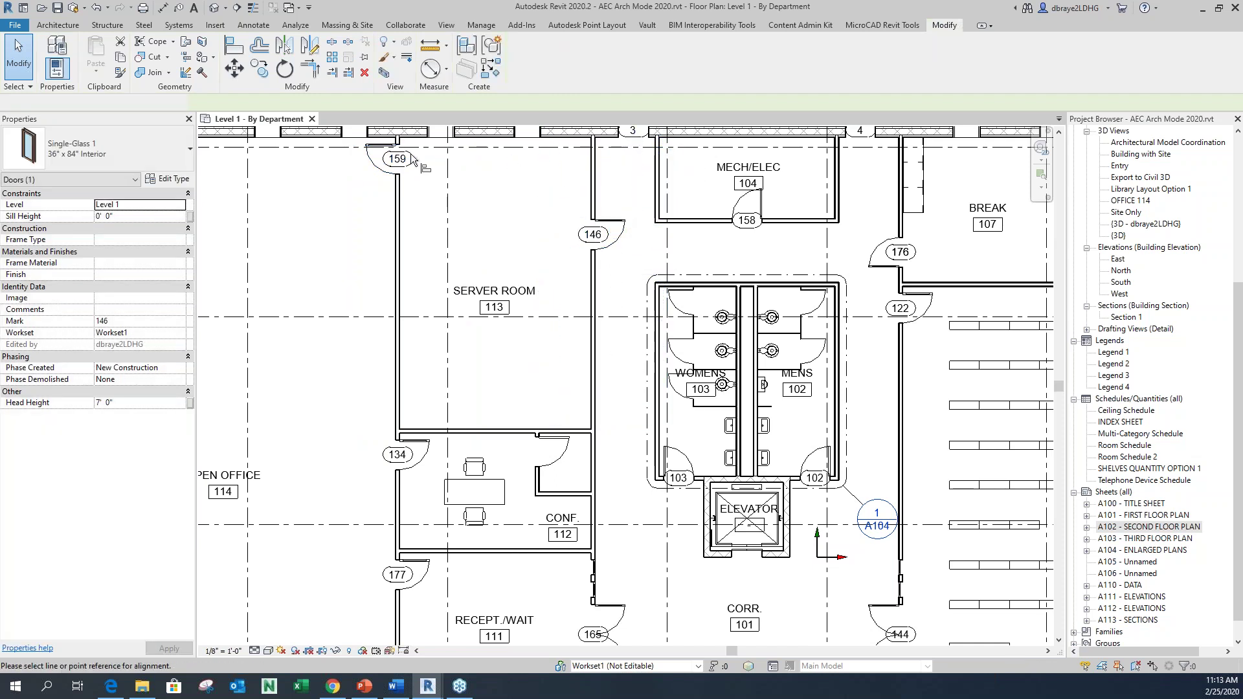
left_click(387, 164)
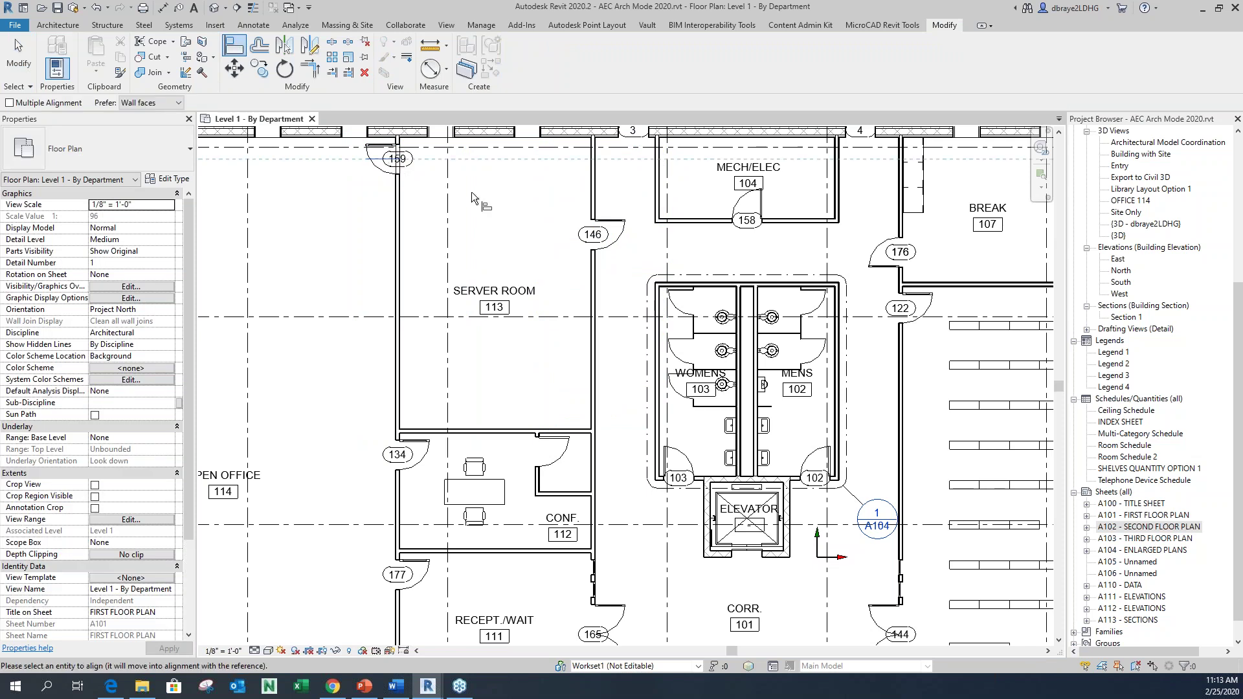
left_click(609, 237)
left_click(609, 230)
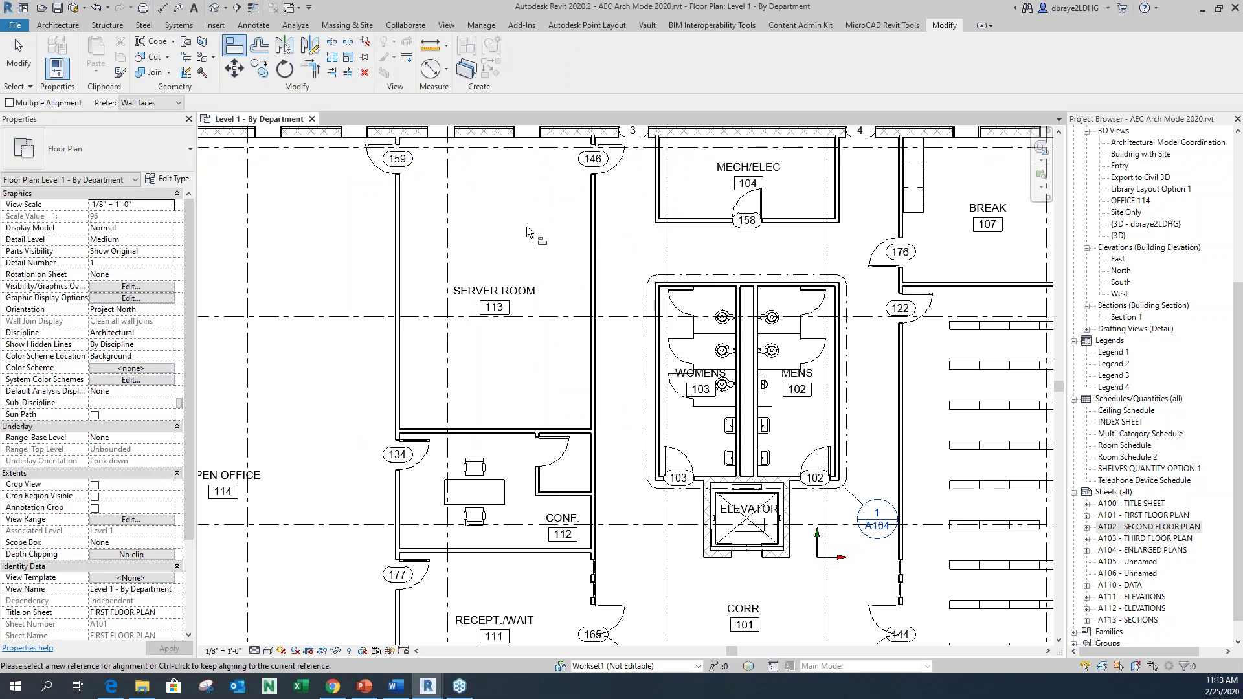
key("Escape")
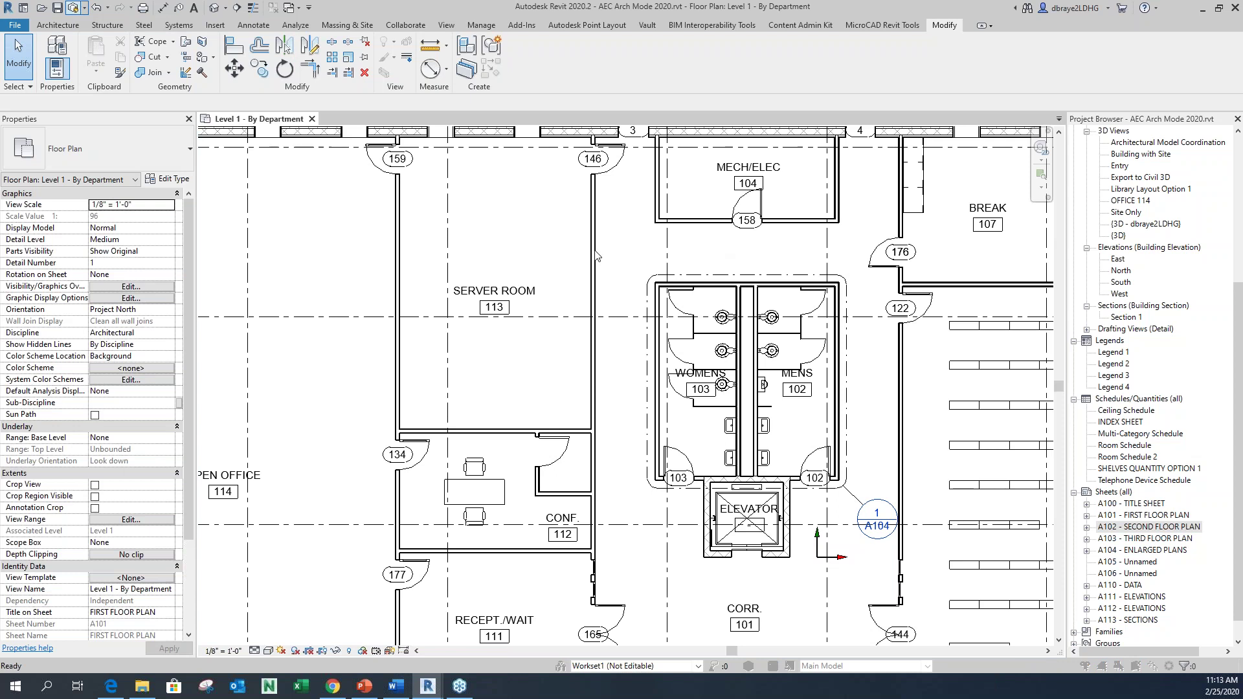
Synchronize the architectural model with central and return to the 1 - Comm floor plan of the communication model
left_click(73, 8)
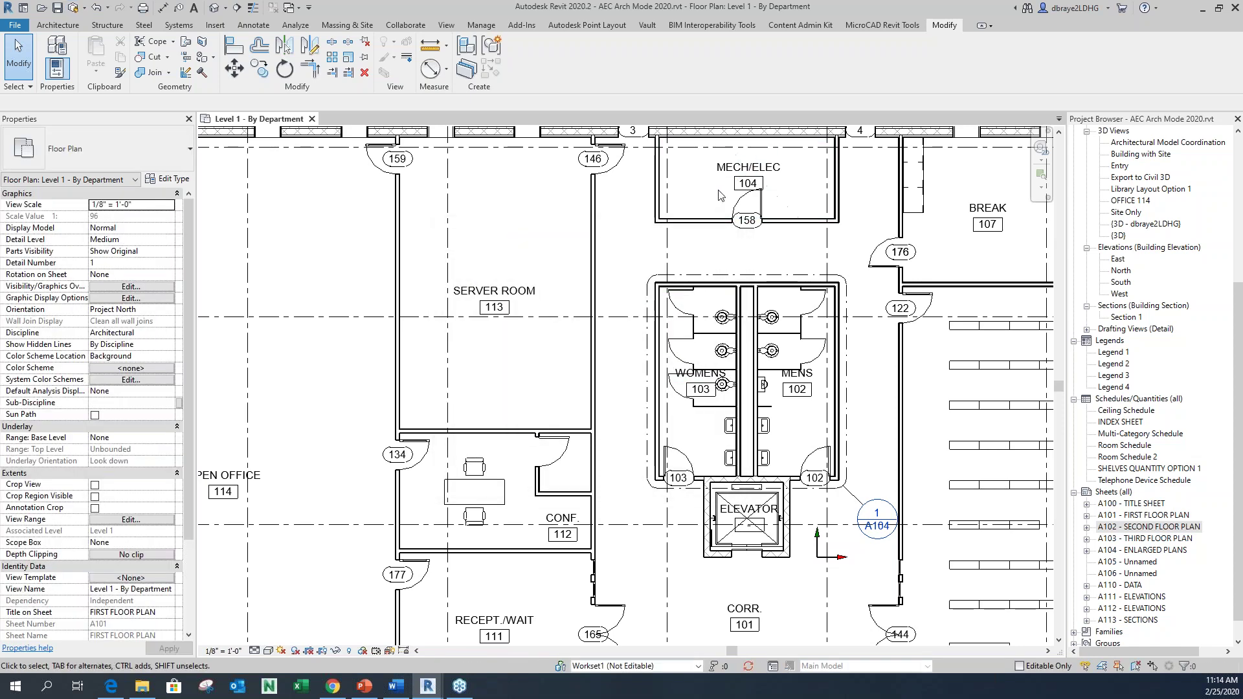
left_click(1200, 9)
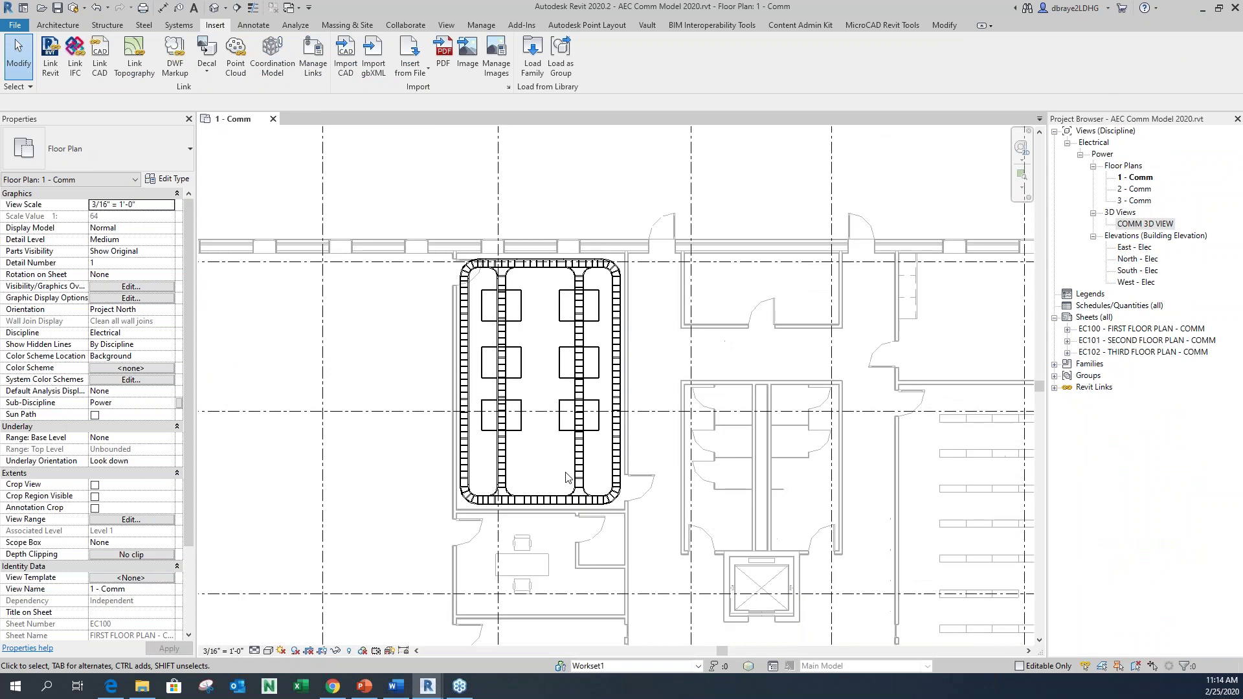
scroll(565, 478, "up", 1)
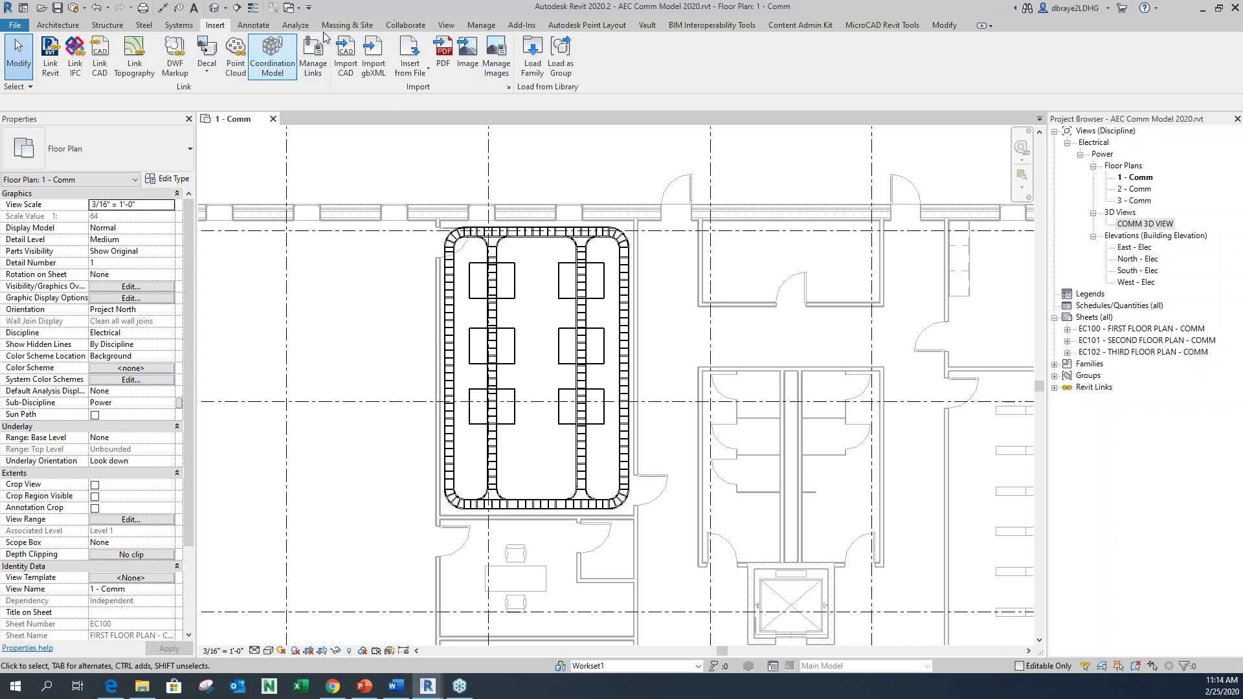
Reload the AEC Arch Mode 2020.rvt link in the communication model and synchronize that model with central
left_click(481, 25)
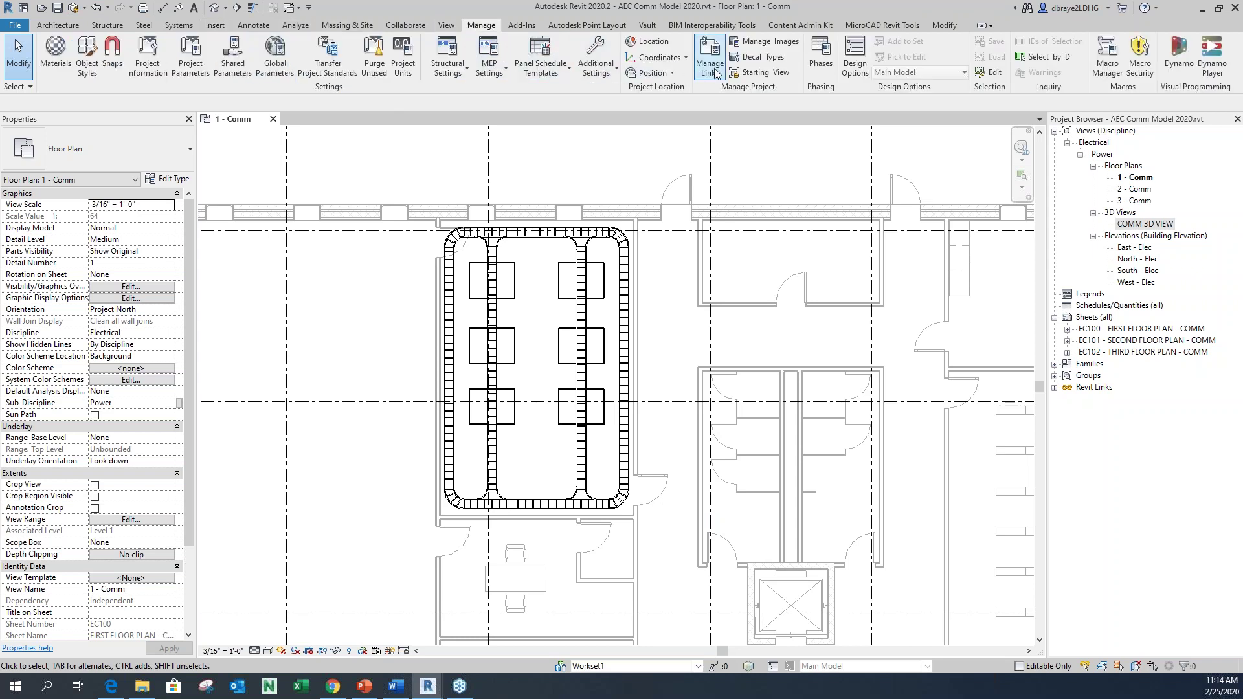
left_click(711, 64)
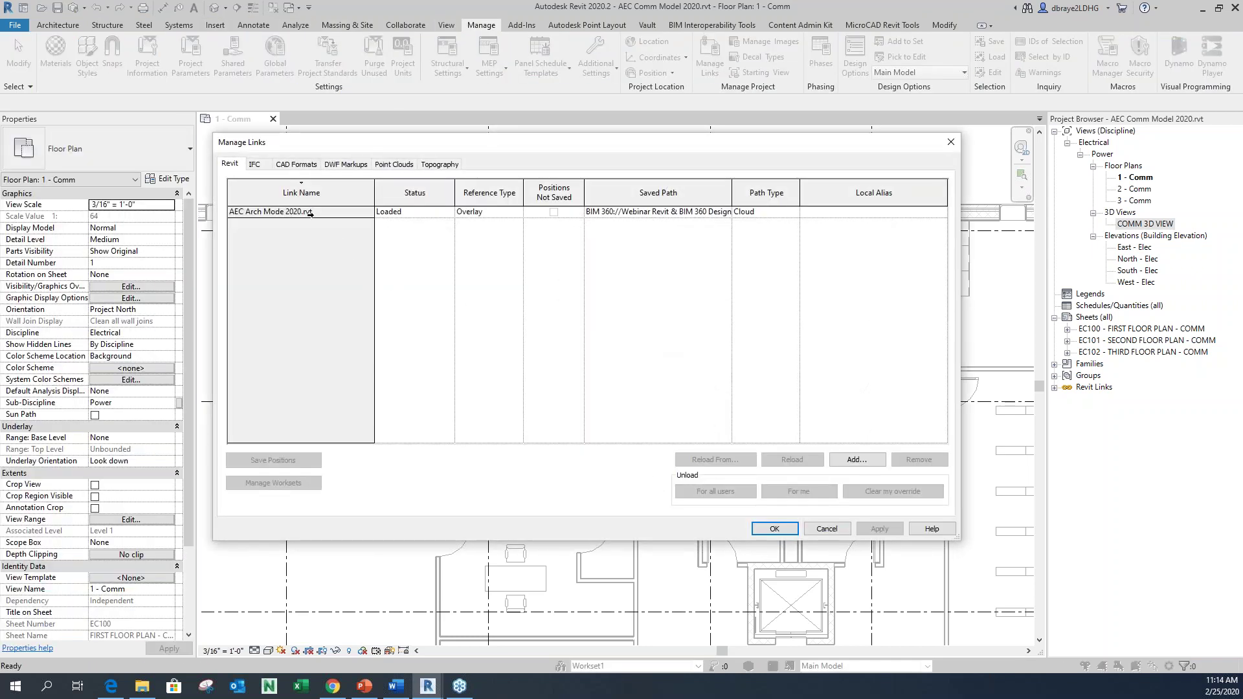
left_click(310, 212)
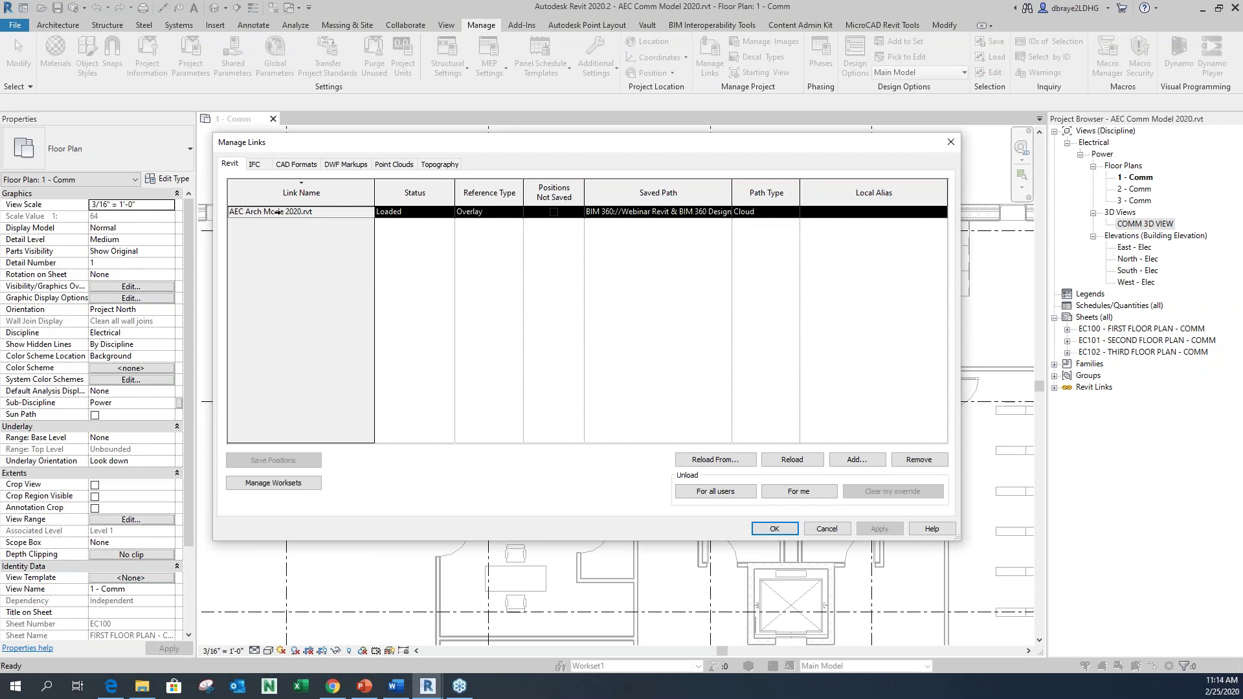
left_click(800, 460)
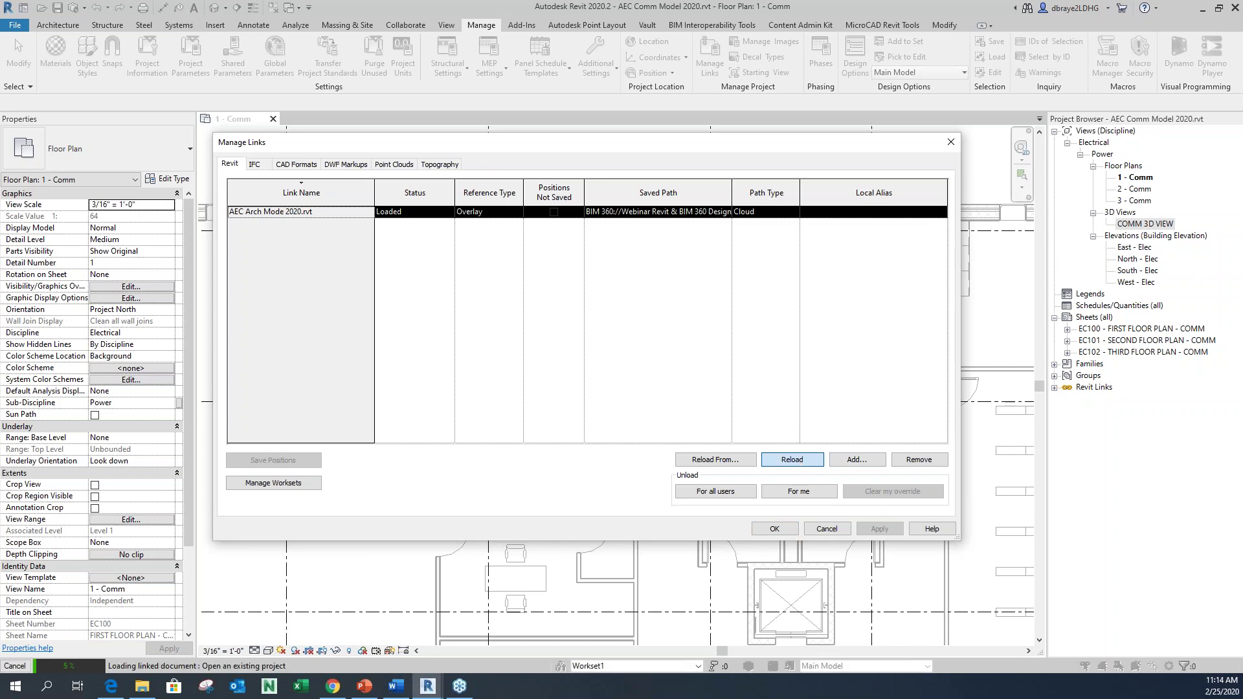
left_click(776, 529)
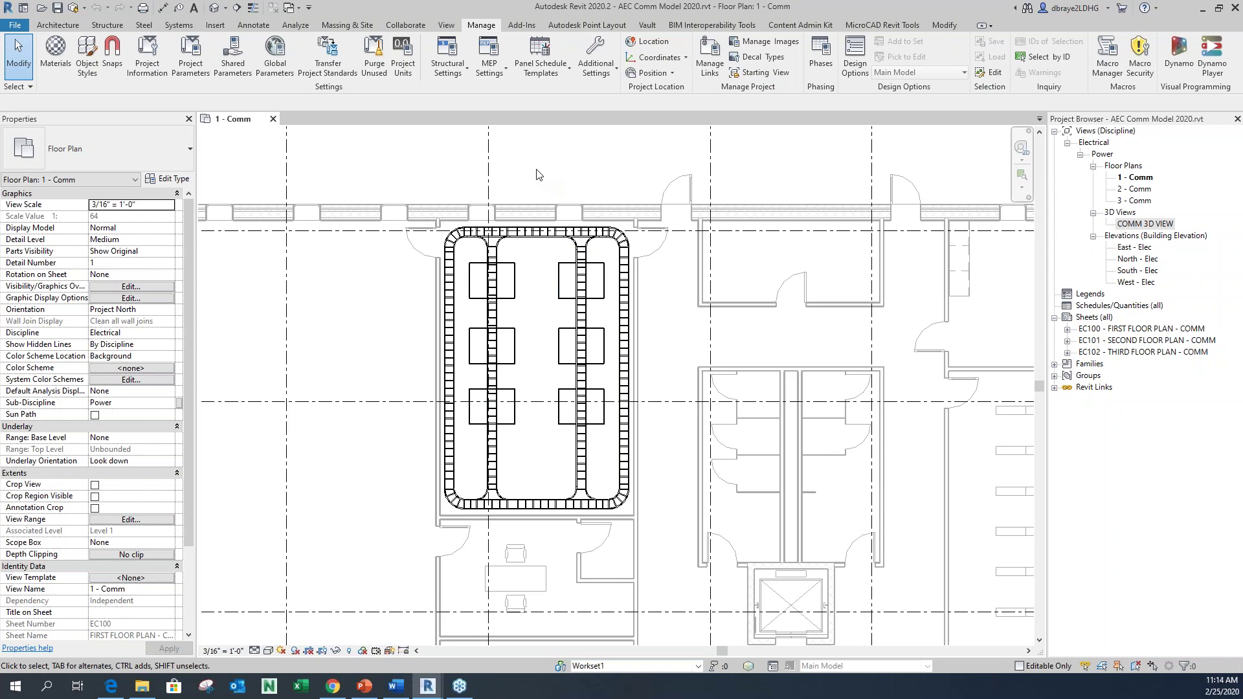
left_click(70, 6)
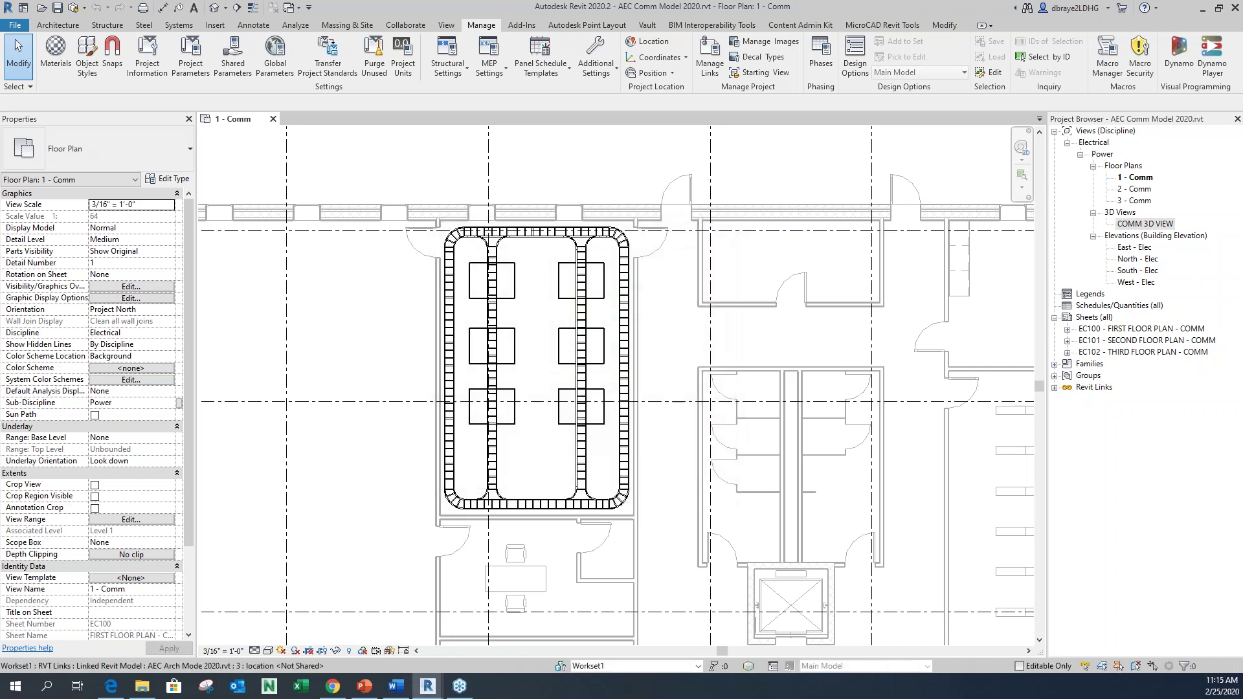
Switch to BIM 360 Document Management, refresh the Comm Model folder to check the version of AEC Comm Model 2020.rvt, and return to Revit
left_click(332, 685)
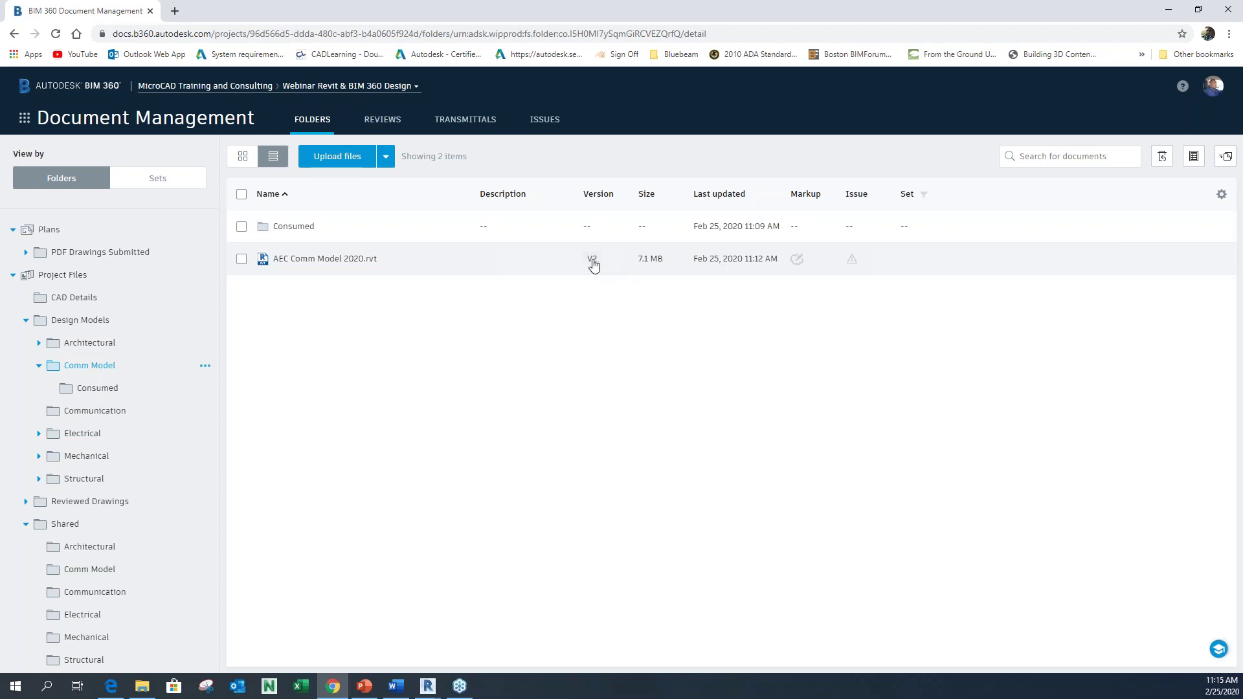
left_click(56, 34)
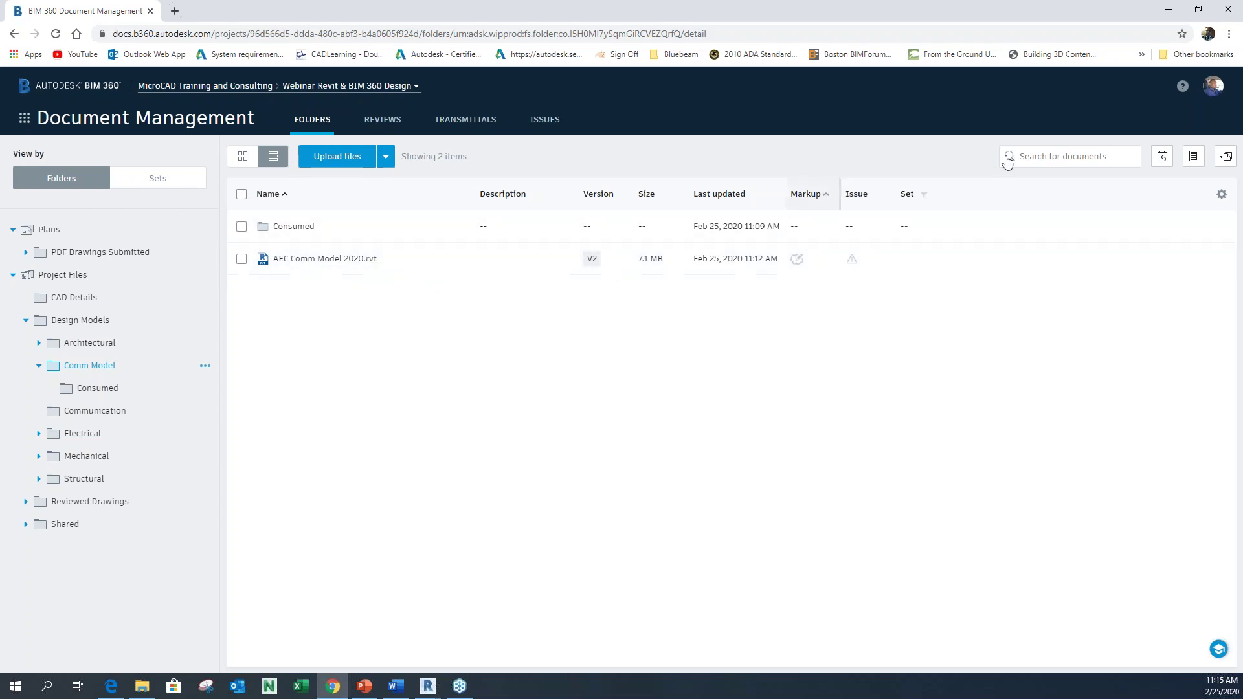
left_click(1168, 10)
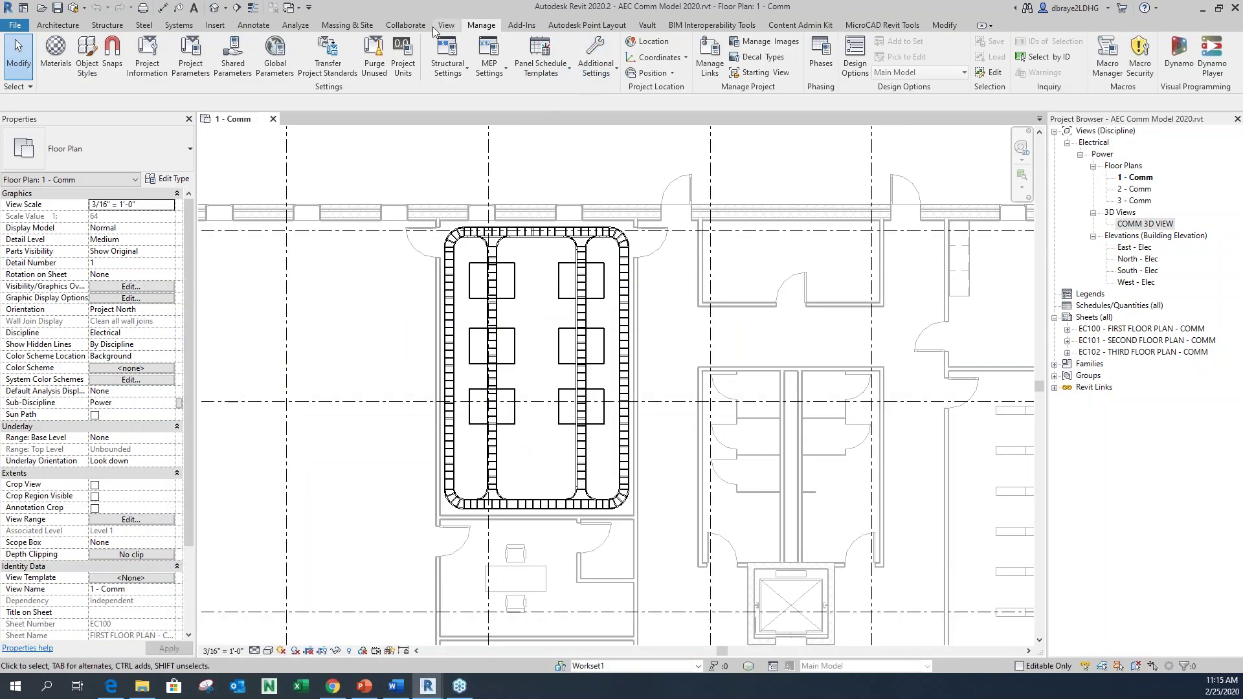
Open the publish settings of the communication model and rename Set 1 to Comm Progress Set
left_click(404, 26)
left_click(515, 57)
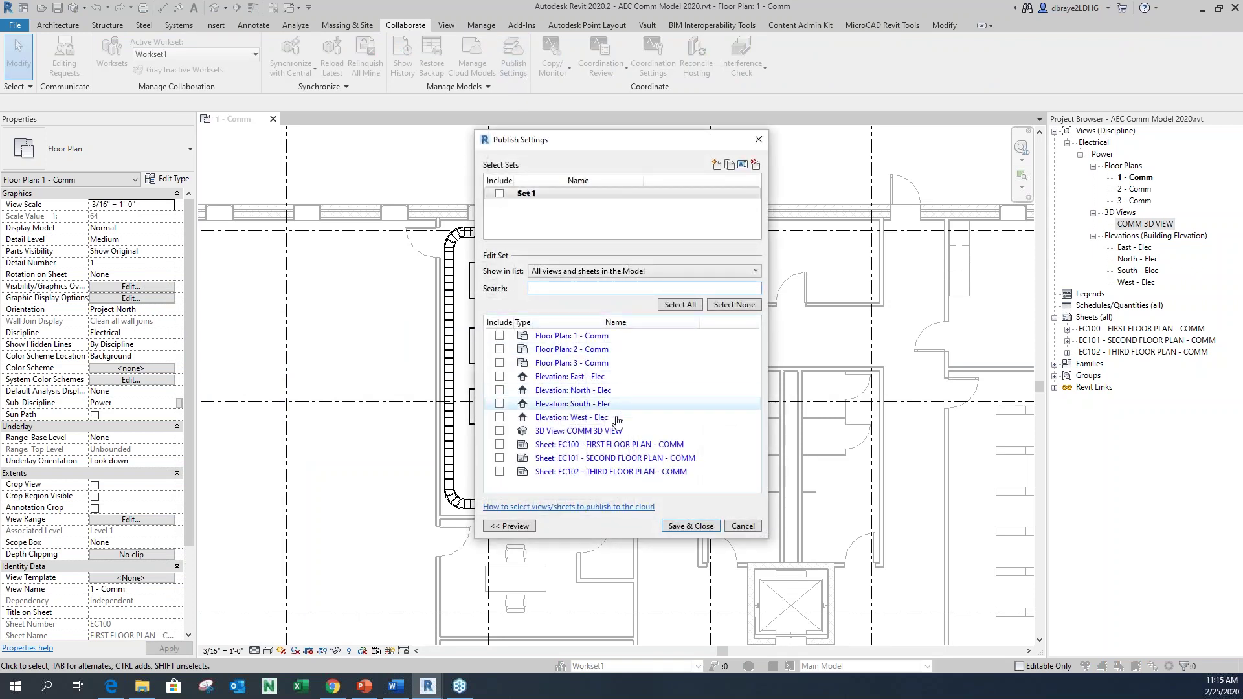
left_click(743, 165)
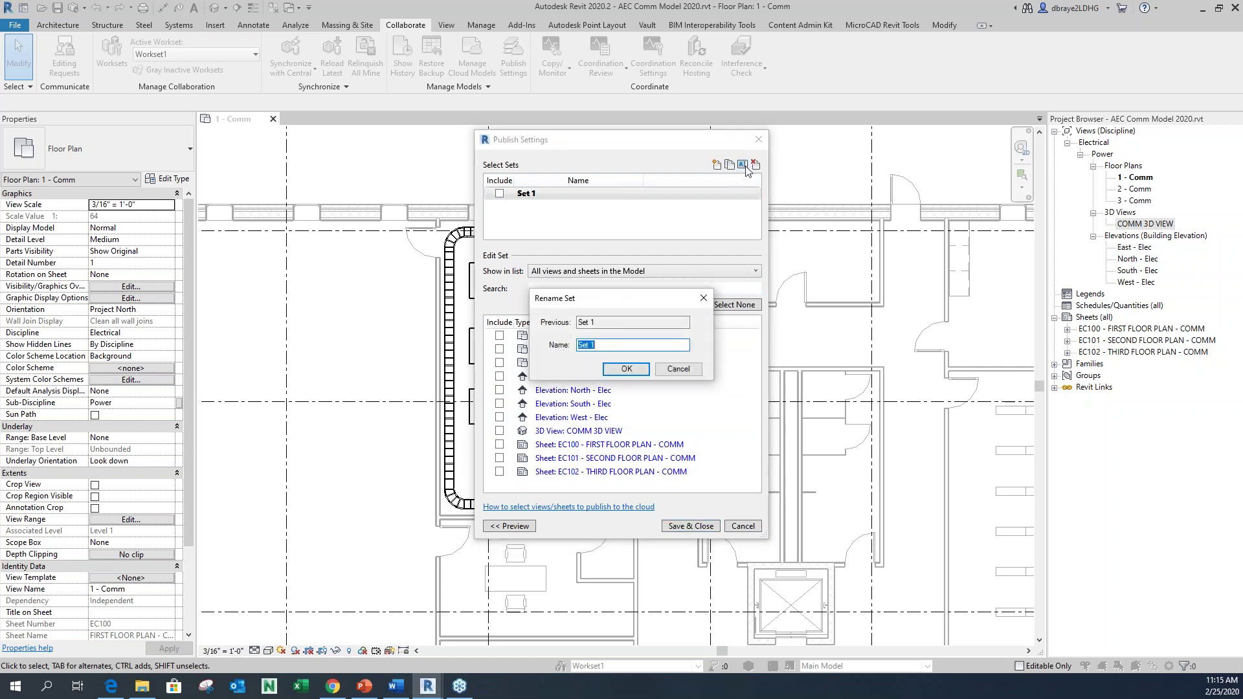
key("BackSpace")
type("Comm")
left_click(626, 369)
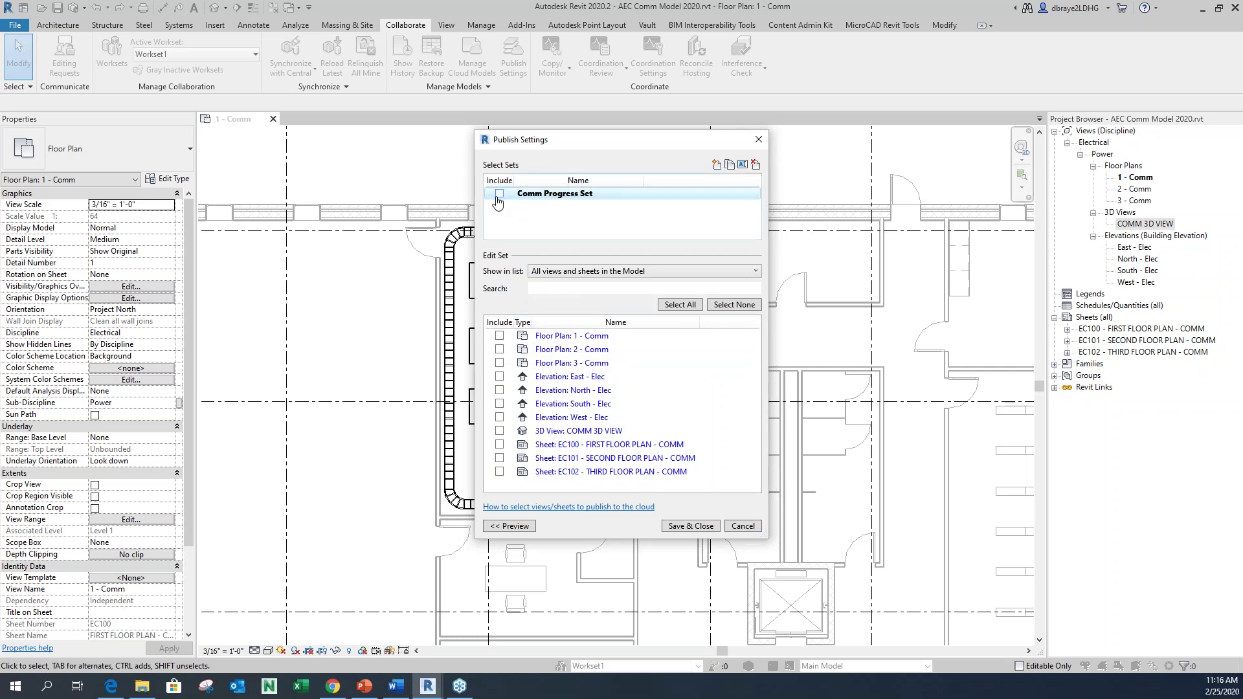
Include Comm Progress Set in publishing with COMM 3D VIEW and sheets EC100, EC101 and EC102, and save the publish settings
left_click(499, 193)
left_click(499, 473)
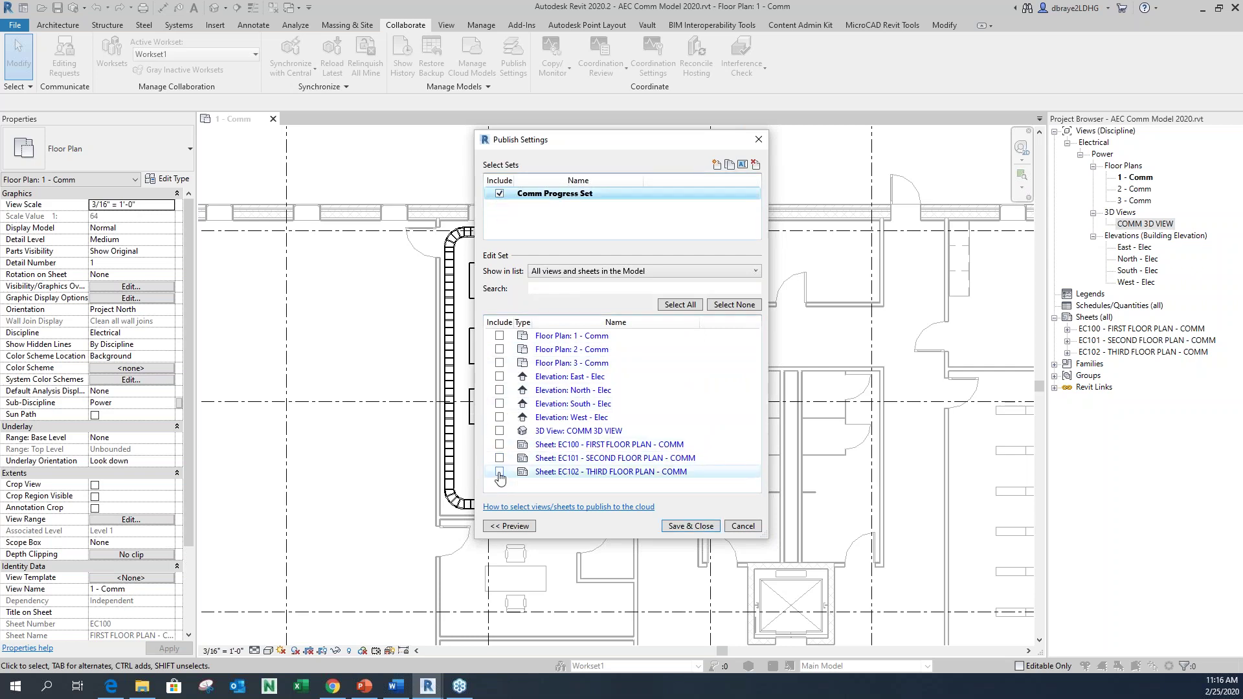
left_click(500, 458)
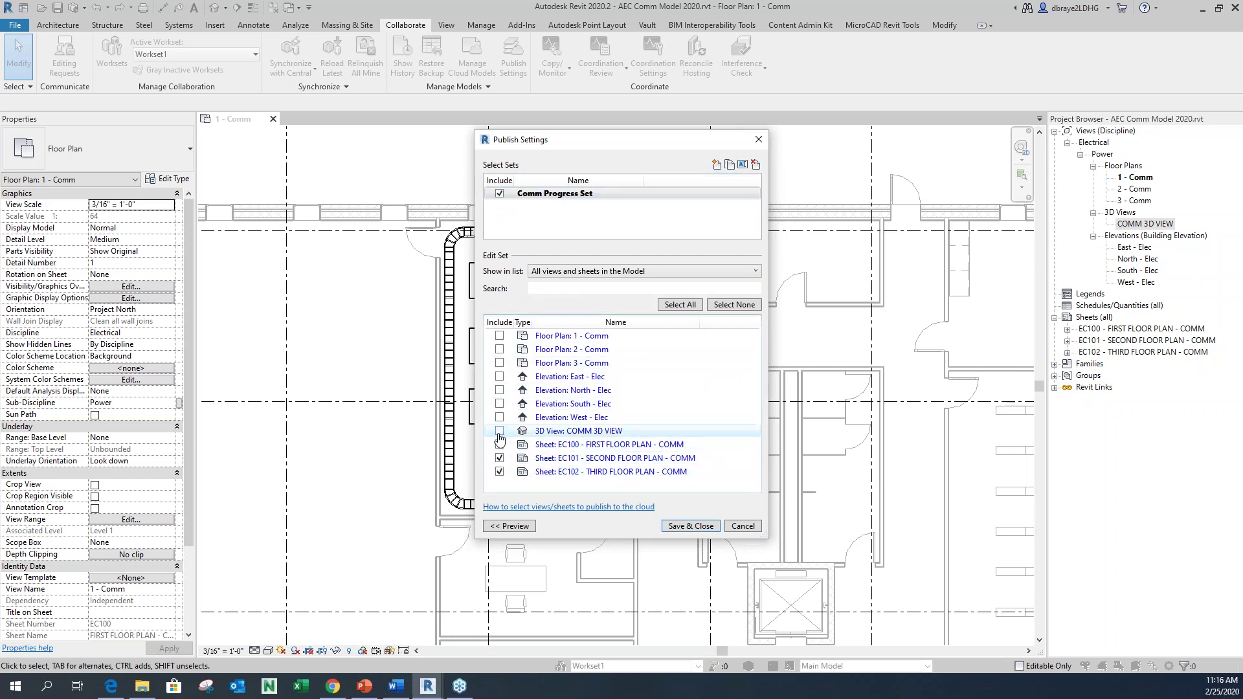
left_click(499, 431)
left_click(690, 526)
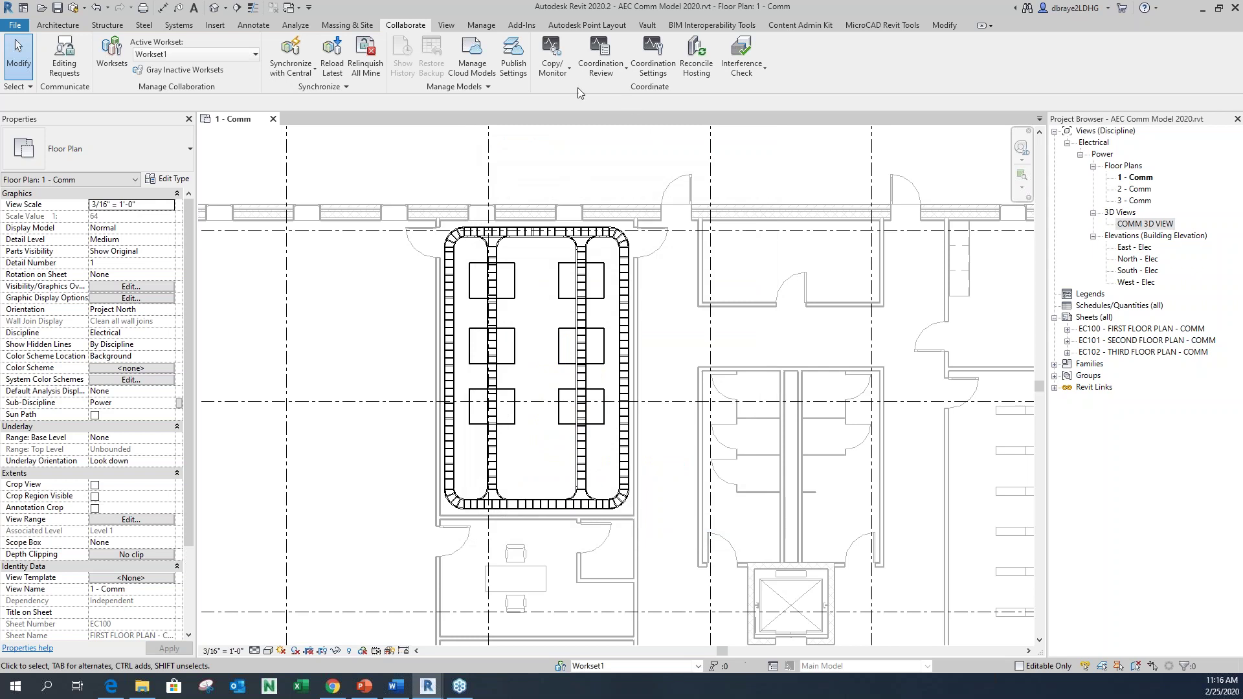
Publish the latest version of AEC Comm Model 2020.rvt to the Webinar Revit & BIM 360 Design project
left_click(471, 58)
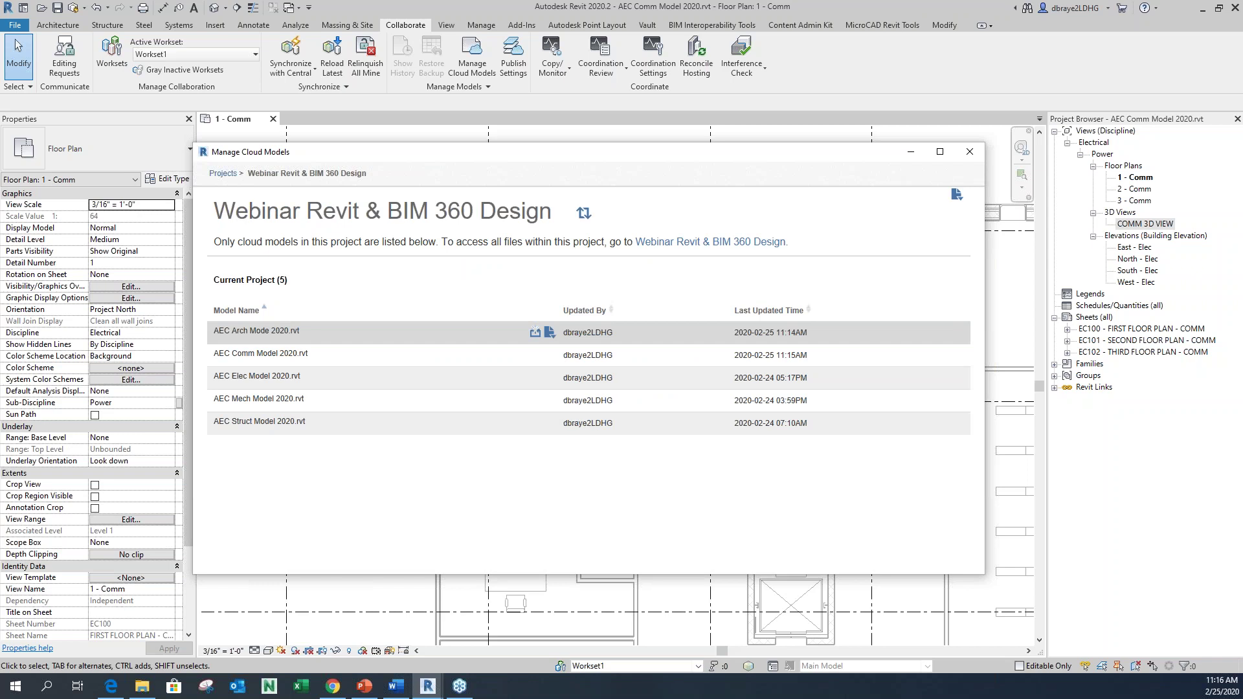
mouse_move(550, 361)
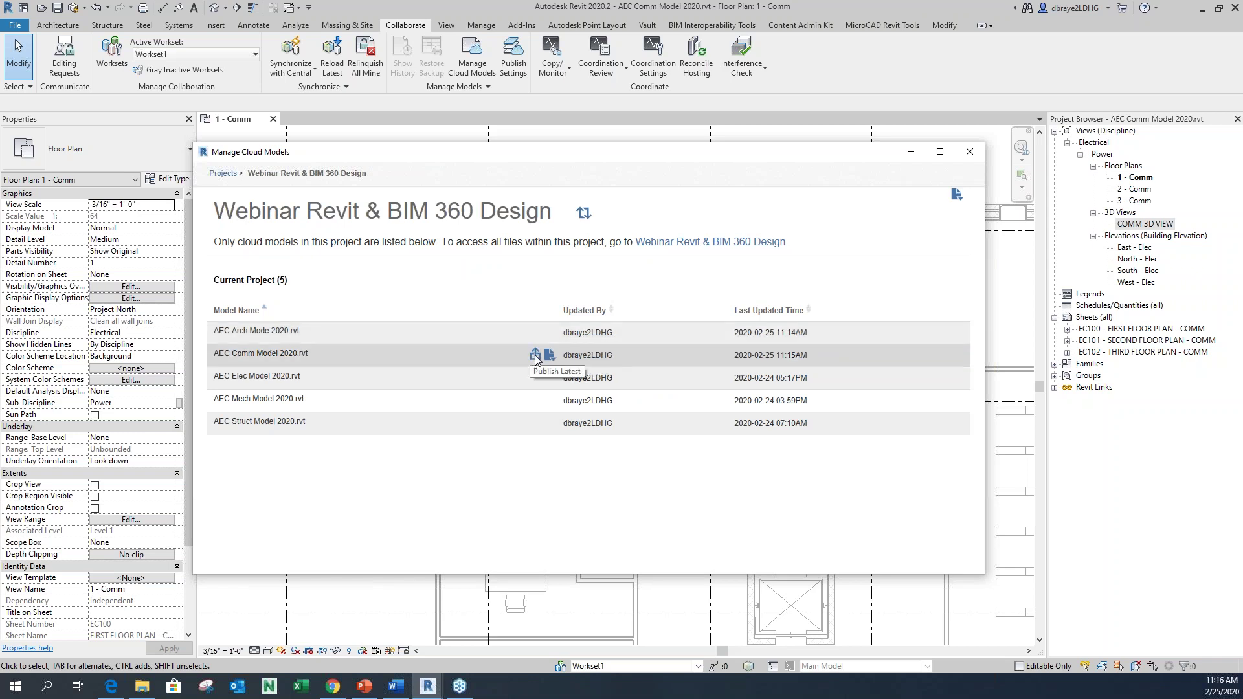
left_click(535, 356)
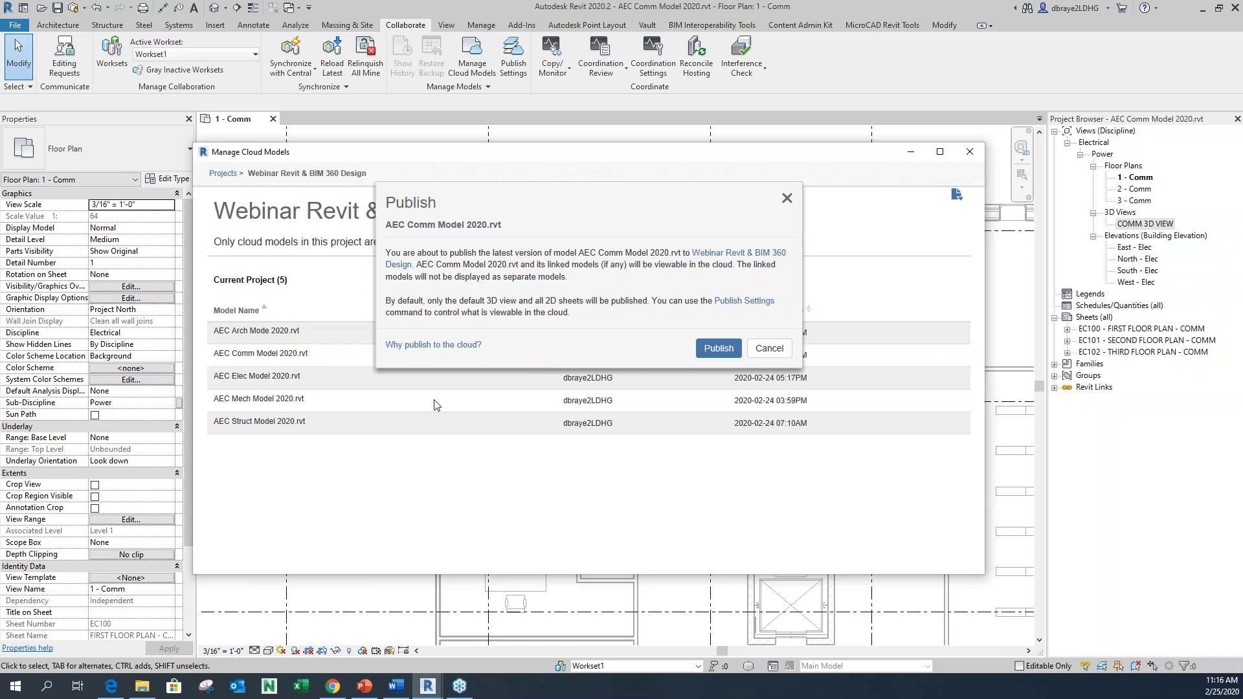
left_click(719, 349)
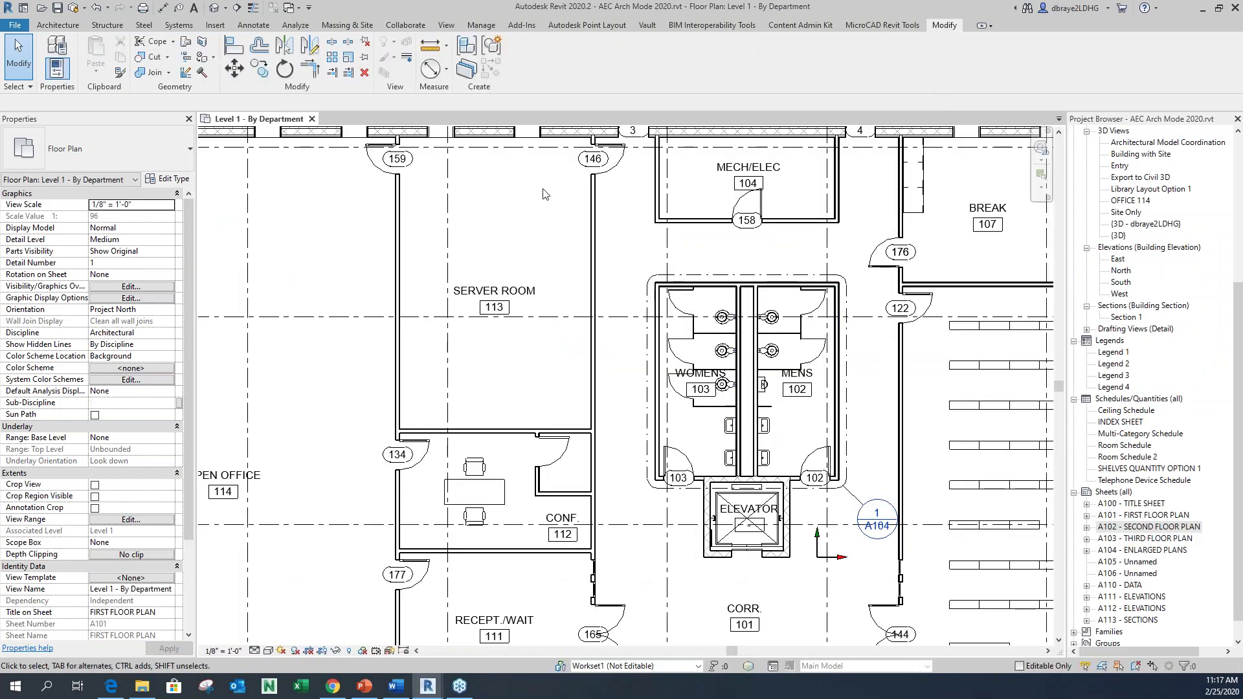
scroll(644, 279, "down", 5)
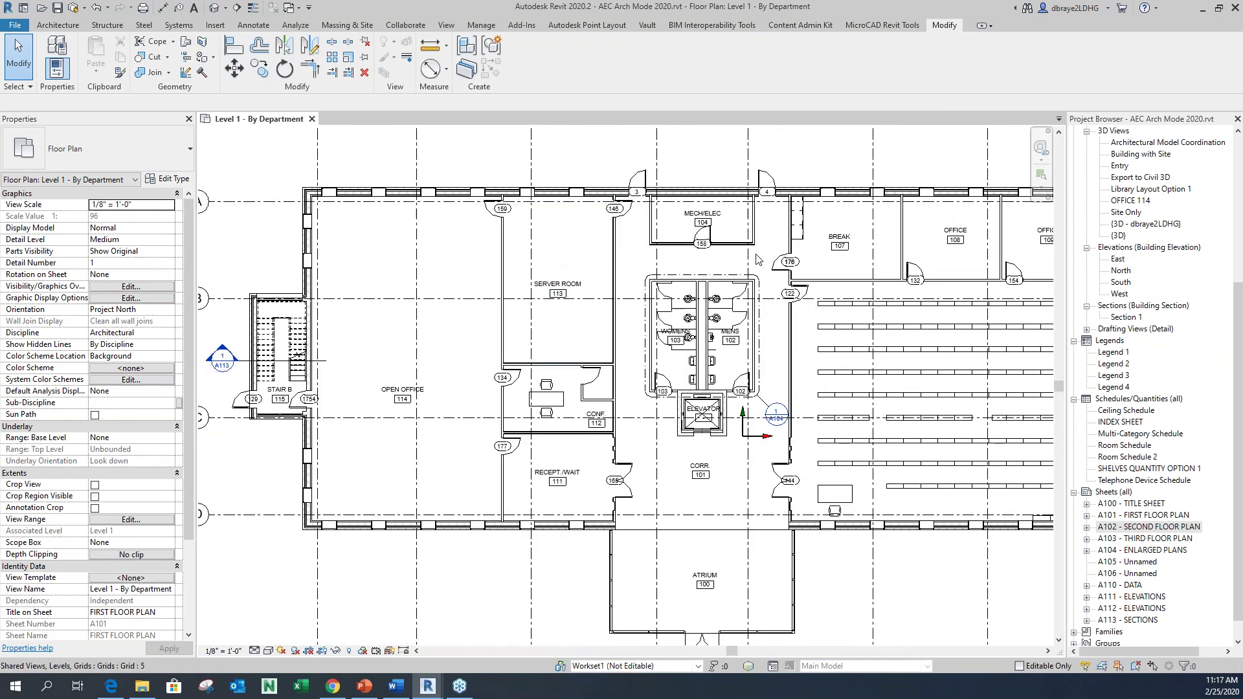
middle_click_drag(794, 298, 723, 352)
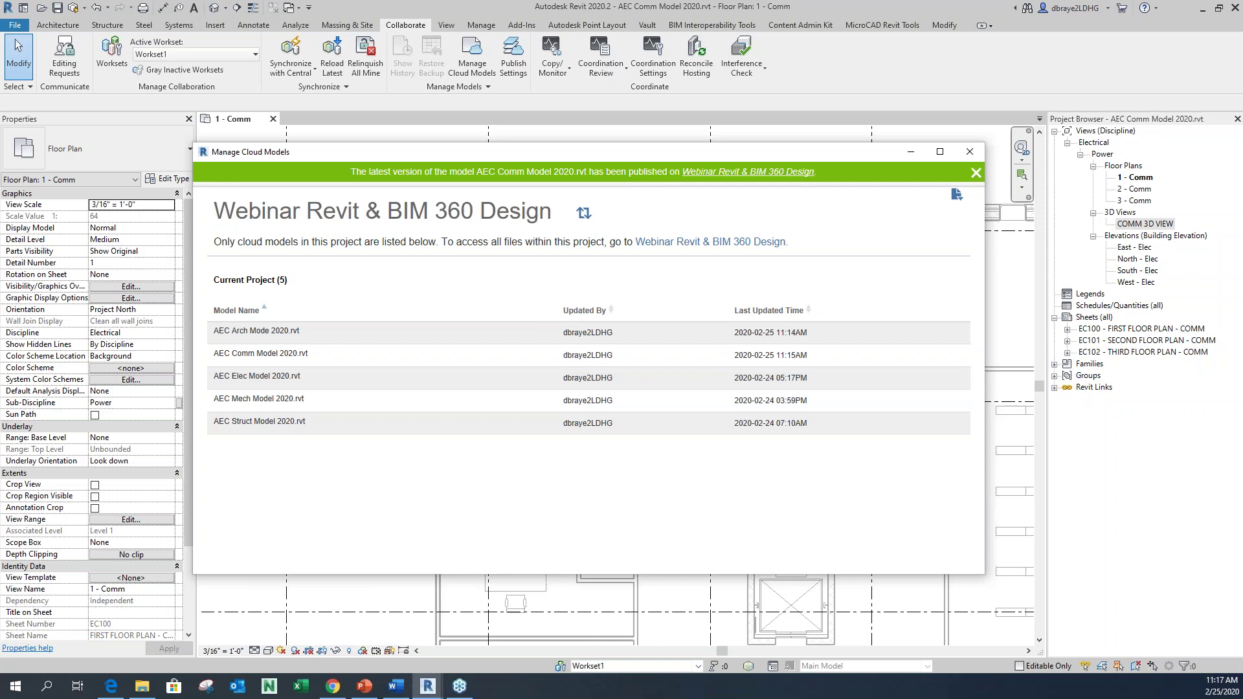
left_click(971, 154)
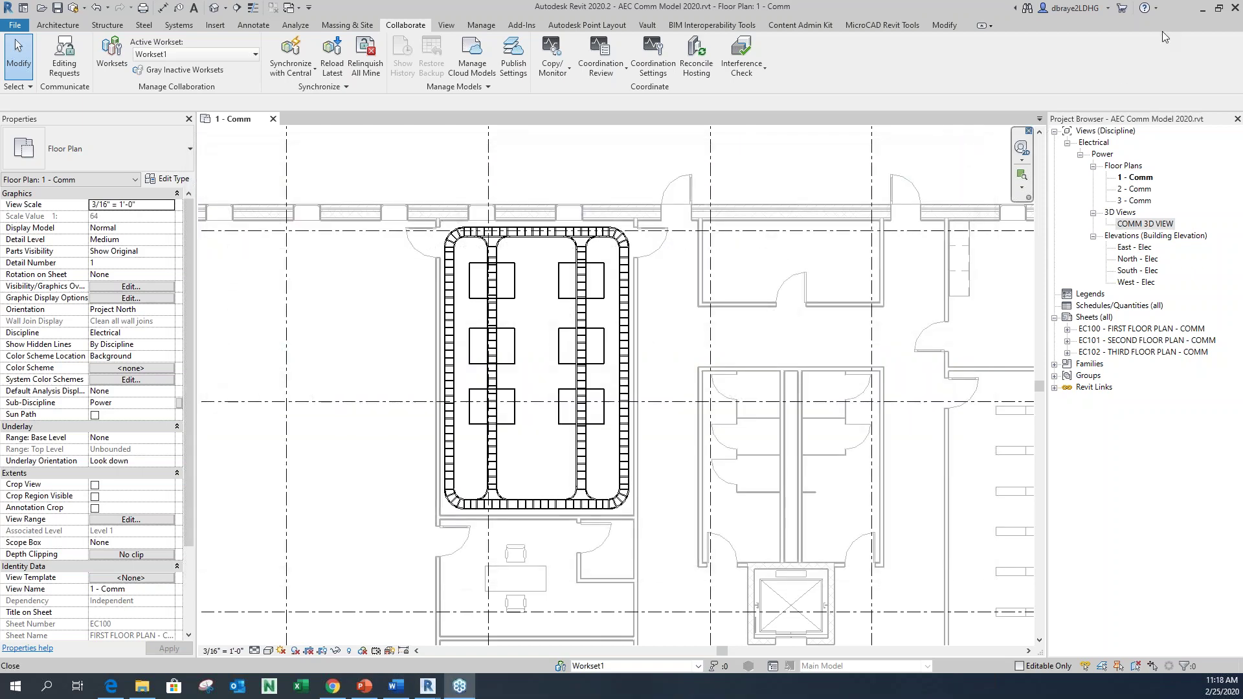
Switch to BIM 360, open Design Collaboration for the project, and show the Comm Model team space beneath the full team timeline
left_click(1202, 7)
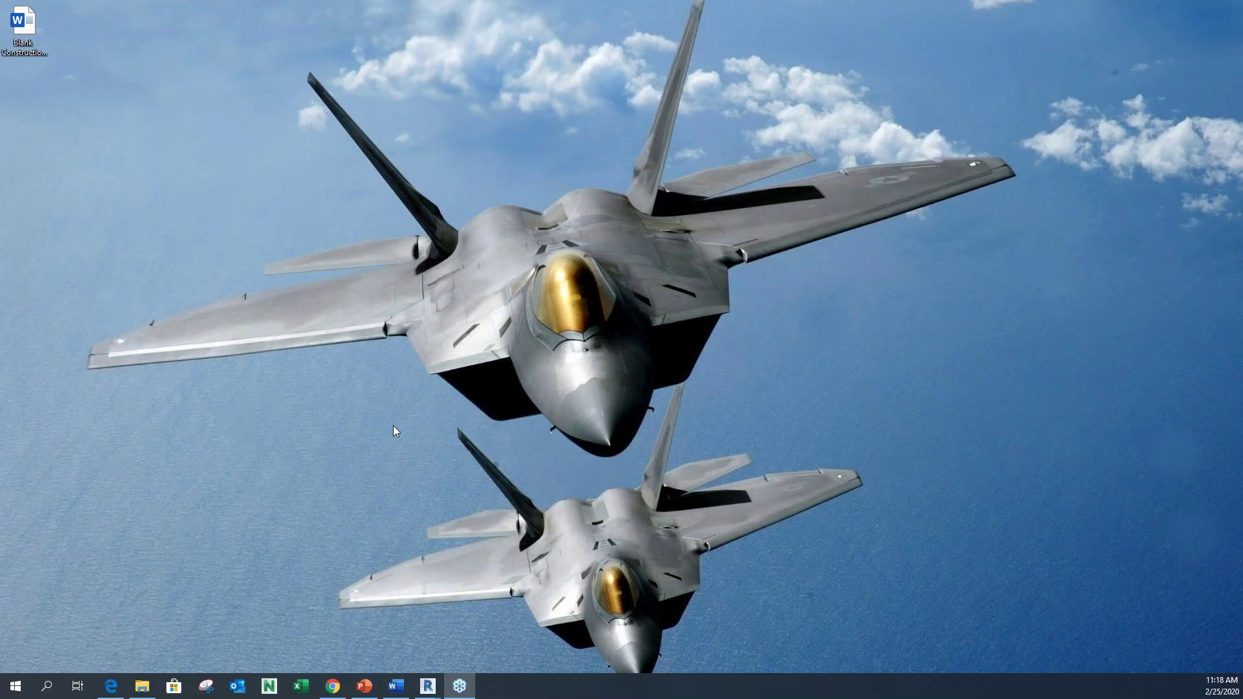
key("alt+Tab")
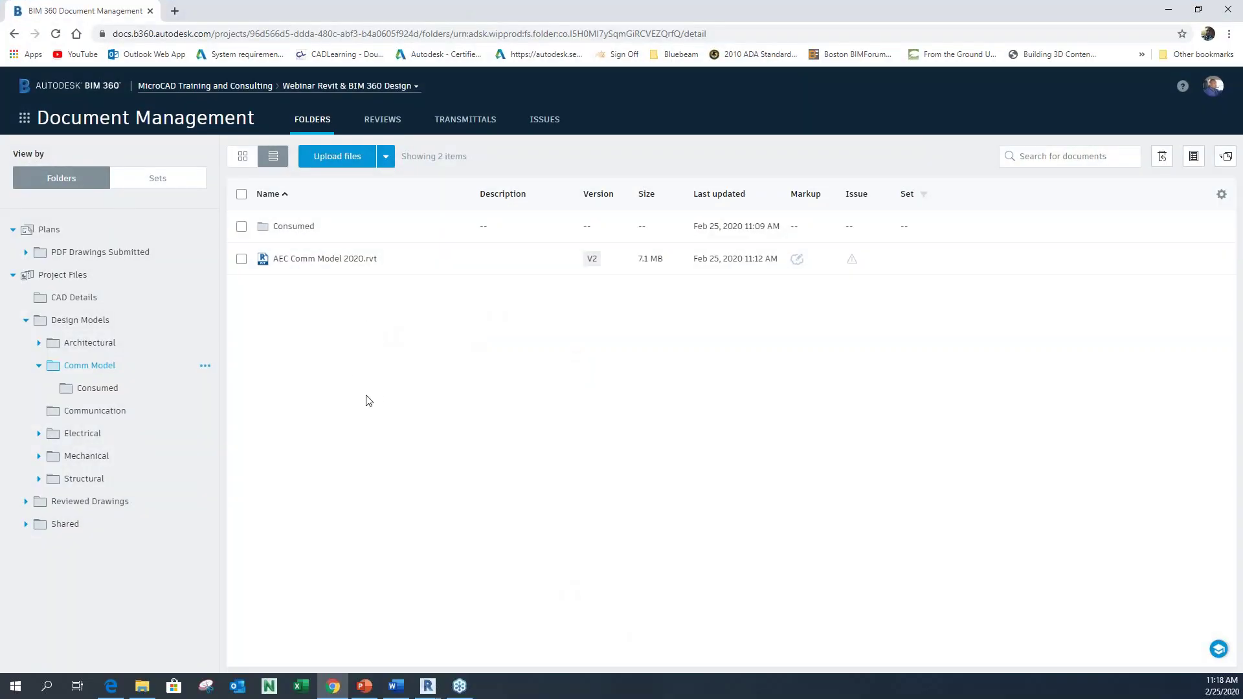
left_click(24, 118)
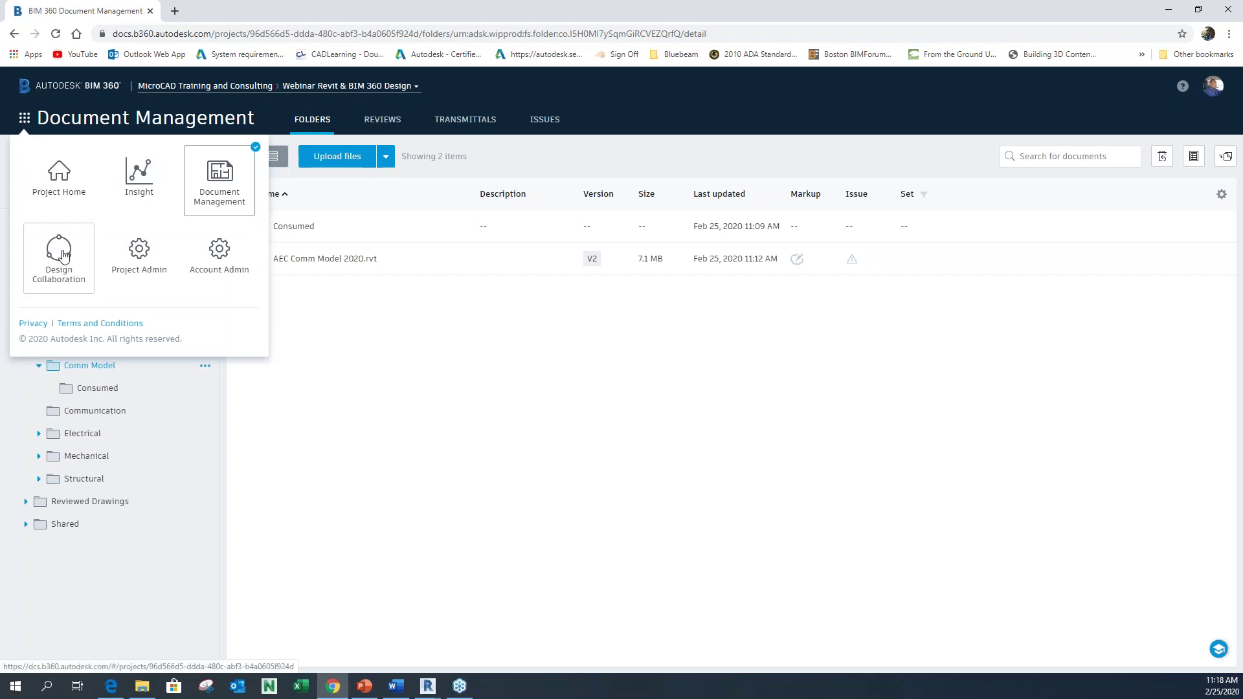
left_click(59, 252)
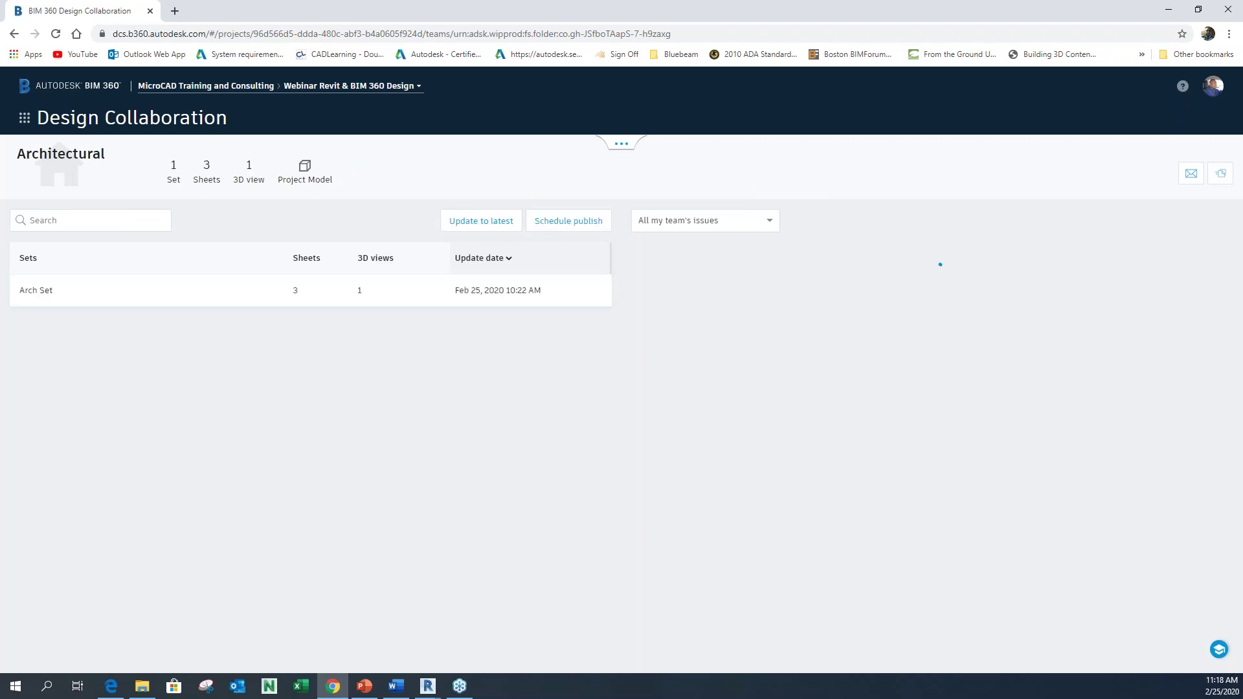
left_click(621, 145)
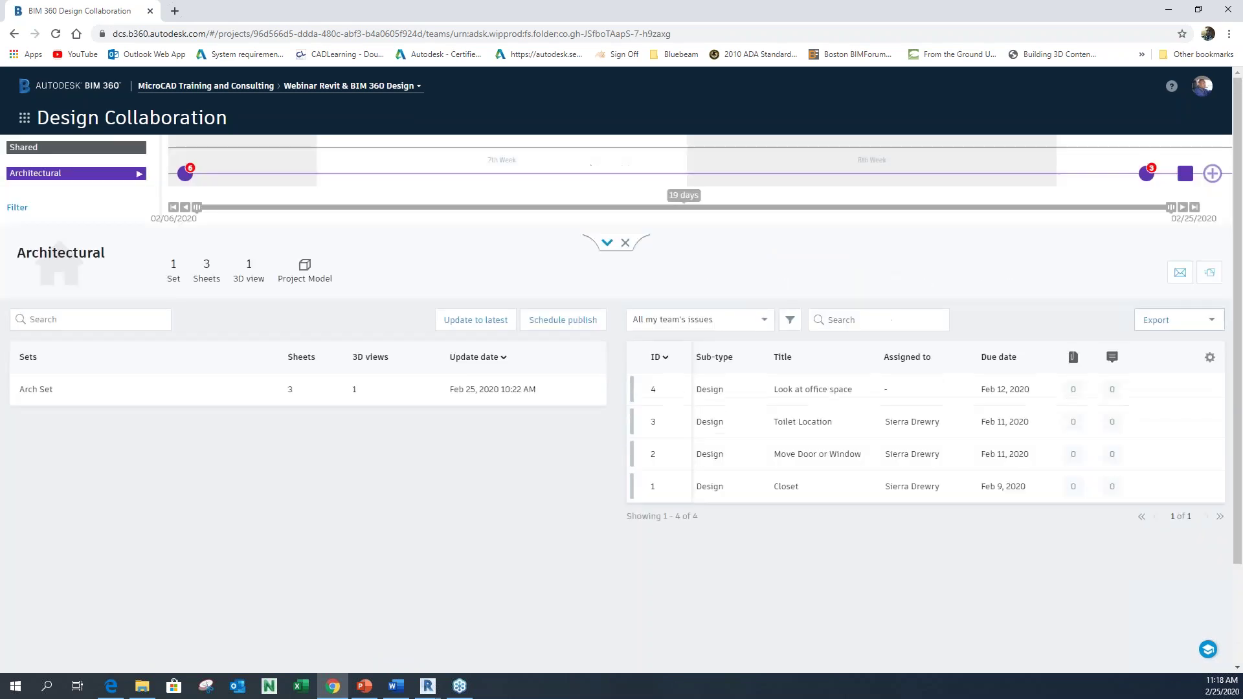
left_click(92, 154)
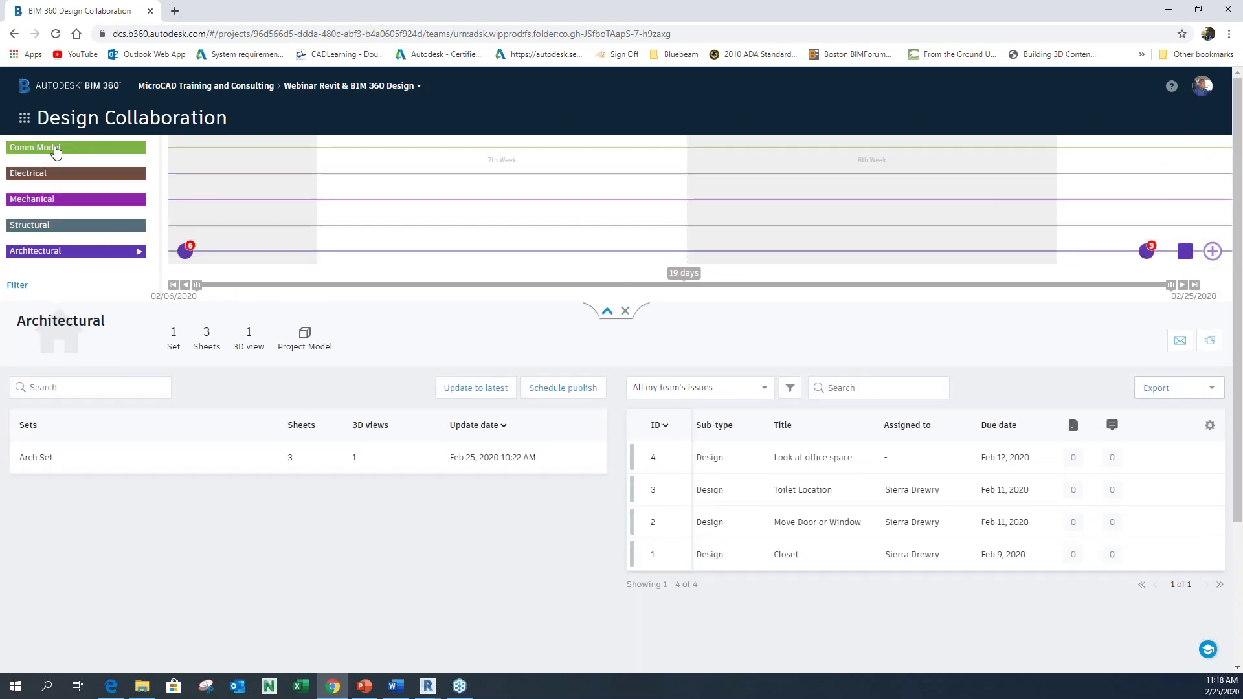
left_click(56, 149)
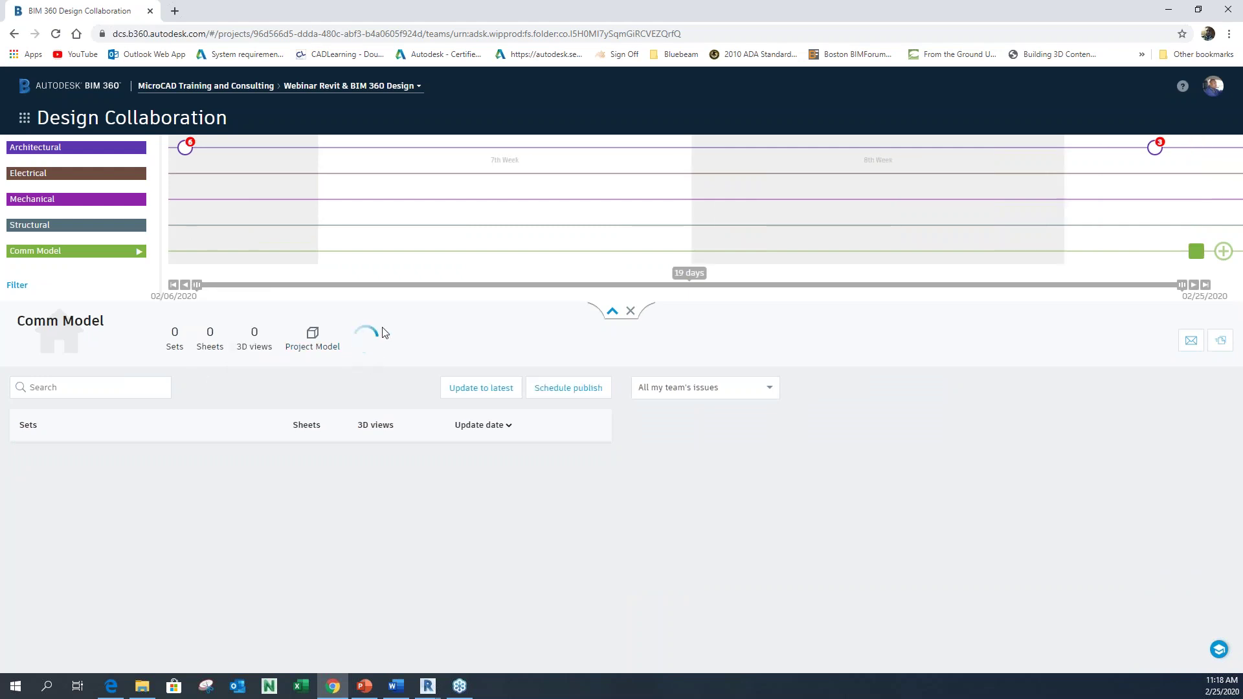
mouse_move(362, 353)
Open the Architectural team's shared package from 2-24-2020 5:10pm on the timeline to view its contents
left_click(79, 153)
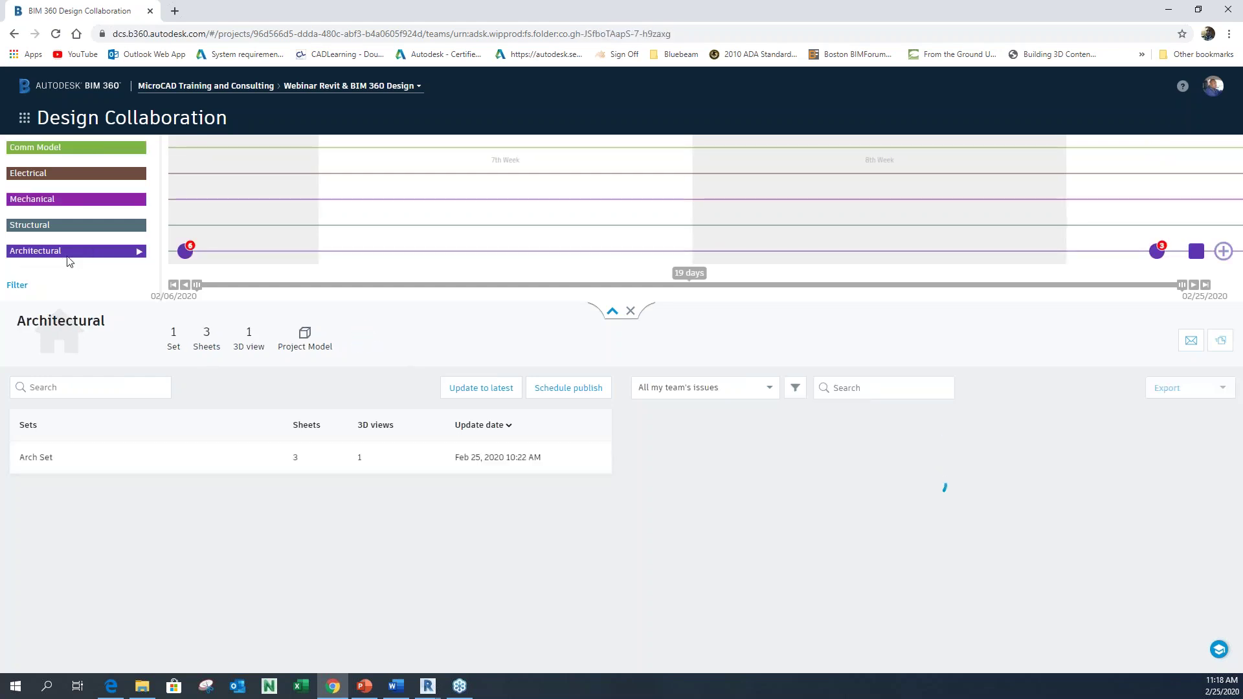
left_click(1145, 250)
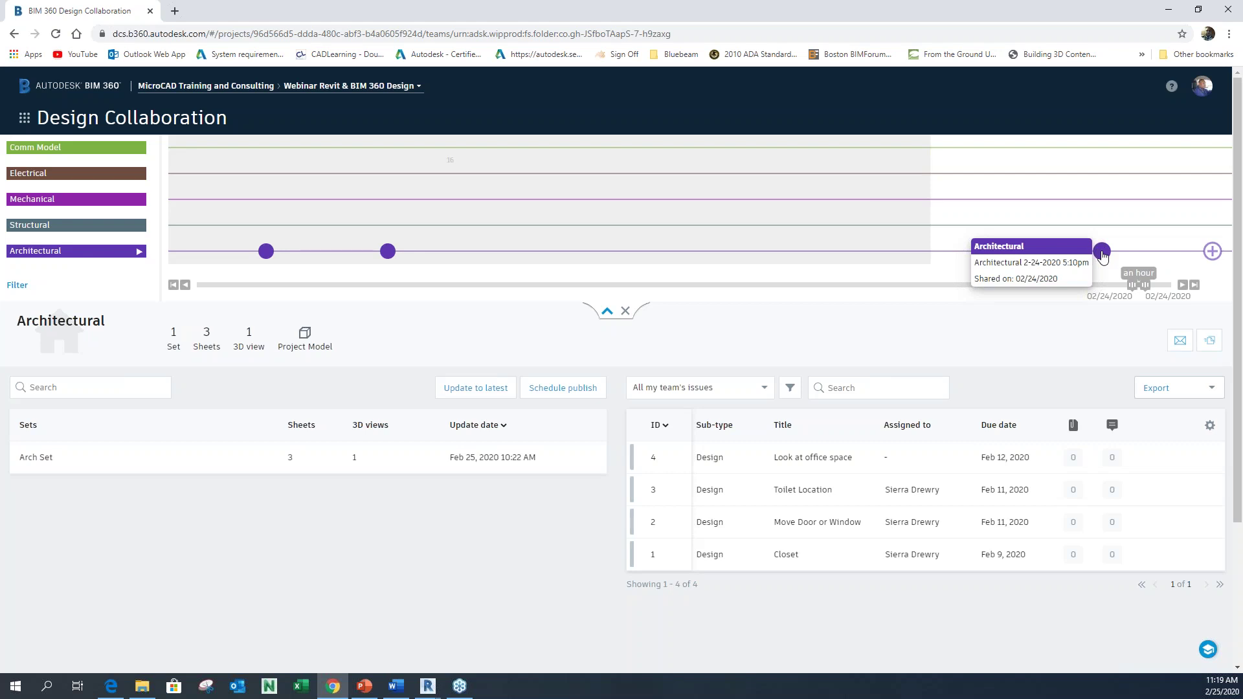
left_click(1102, 252)
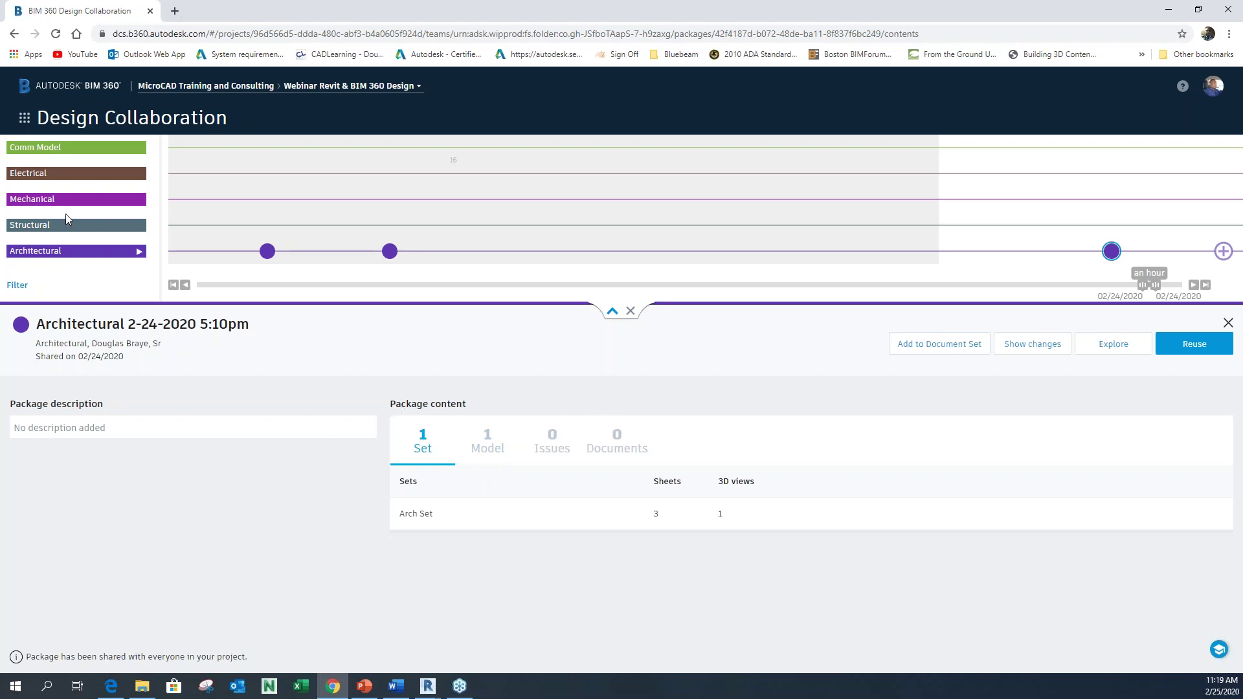
Return to the Comm Model team space and examine the 3D view and sheets of the AEC Comm Model 2020.rvt set
triple_click(84, 149)
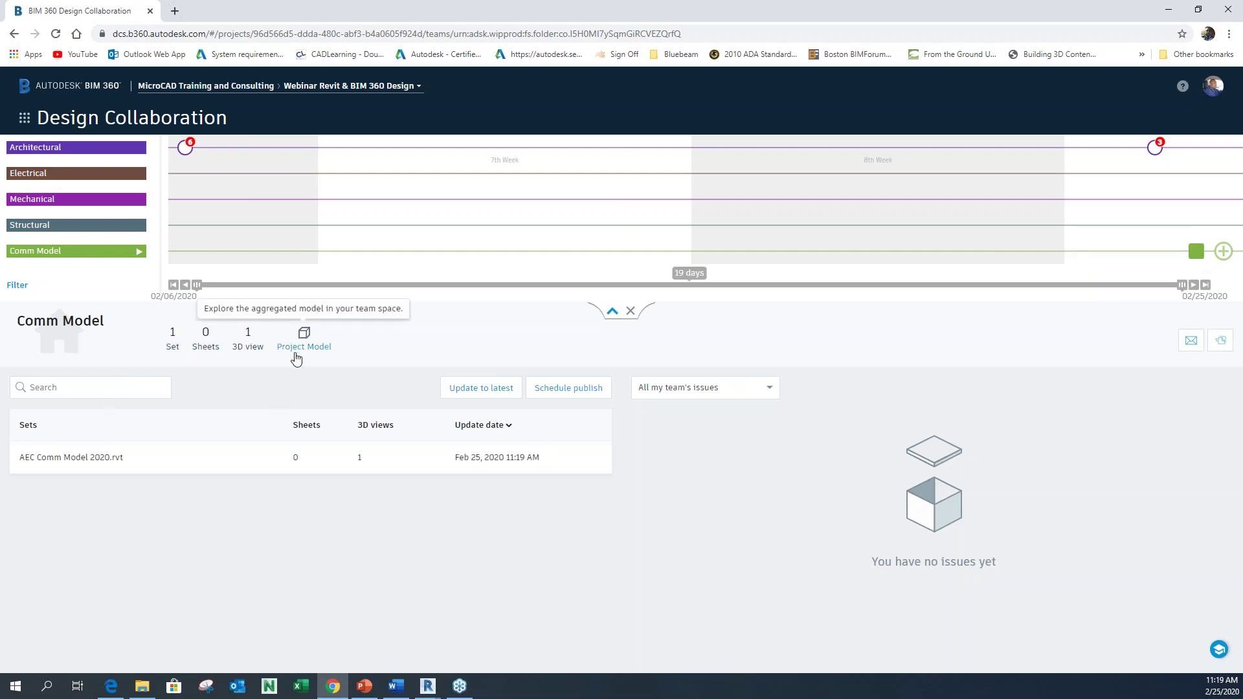
left_click(91, 458)
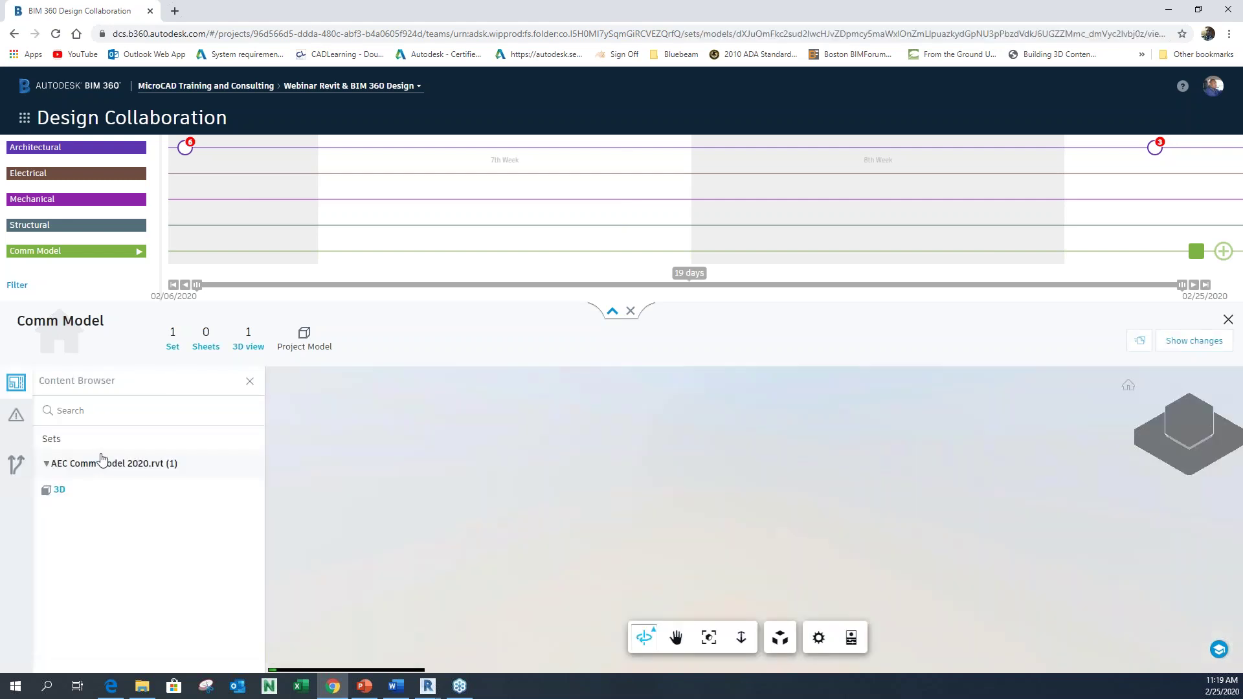
left_click(46, 463)
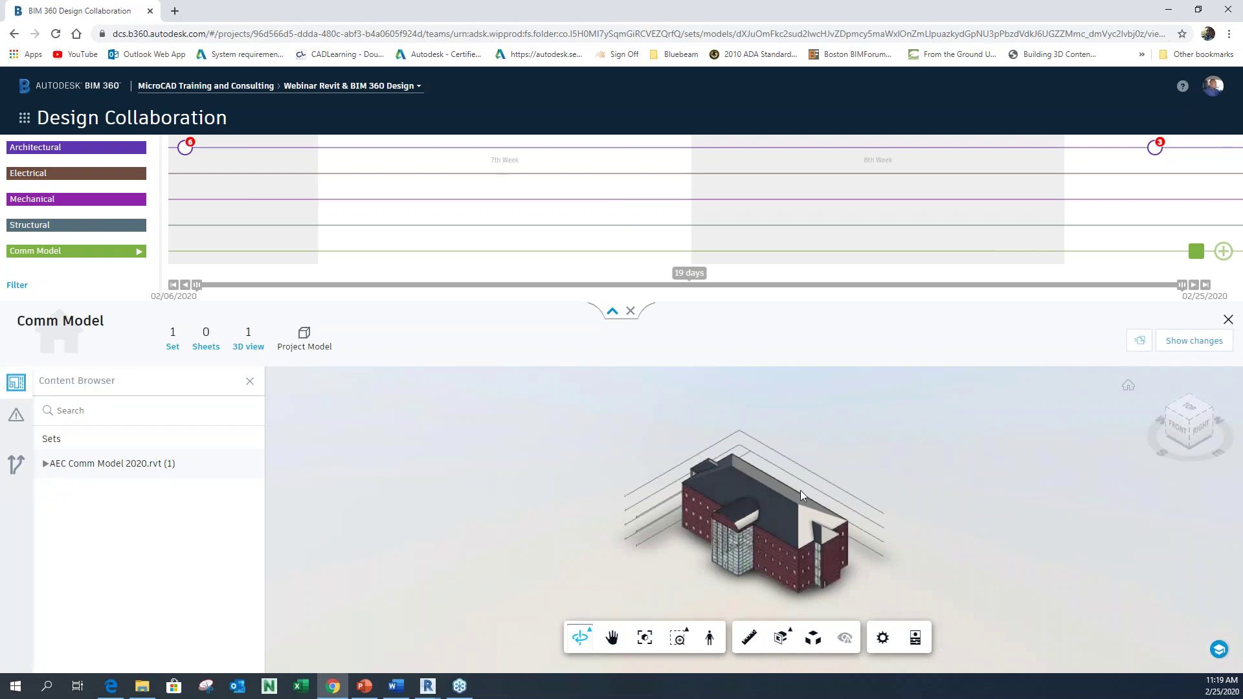
left_click(46, 464)
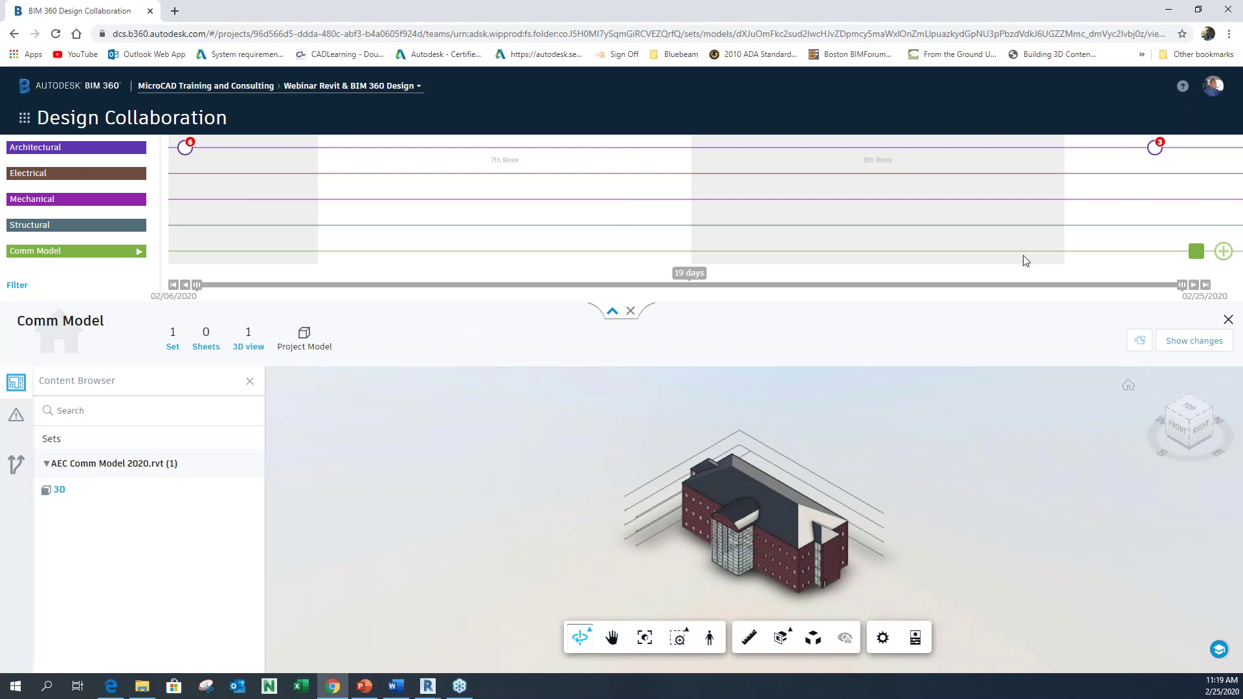
left_click(1228, 320)
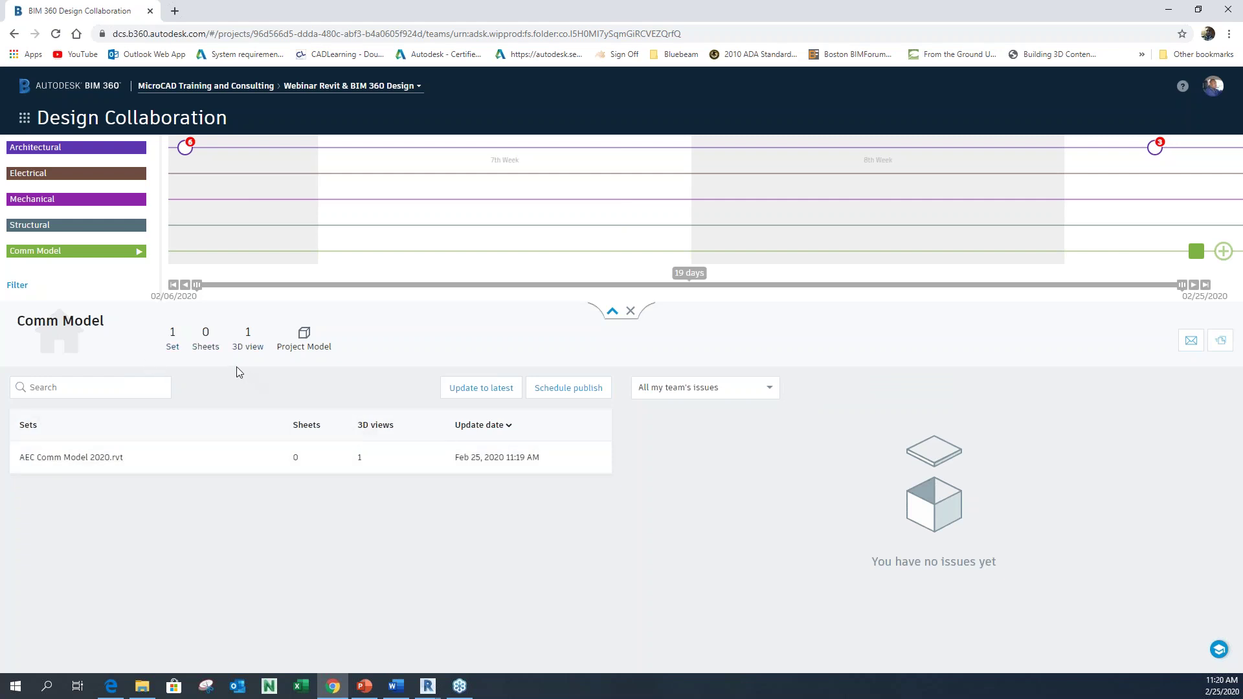
left_click(205, 353)
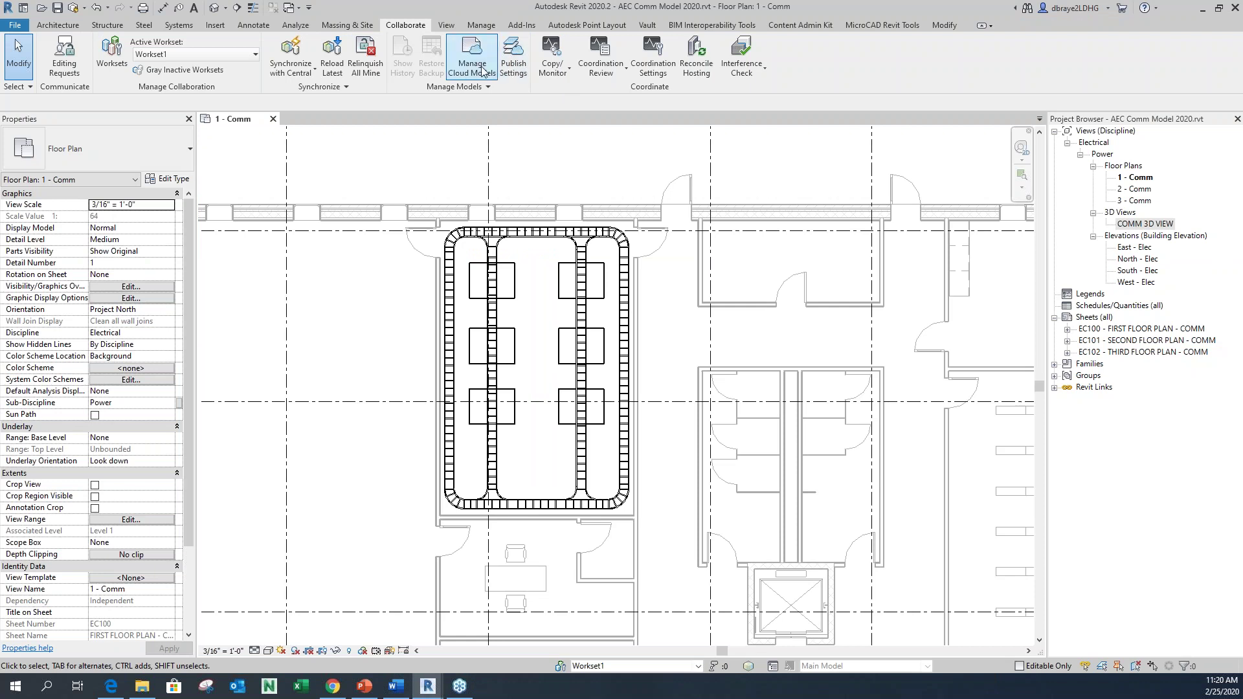
Switch to Revit, re-save the publish settings with Comm Progress Set included, and synchronize the communication model with central
left_click(525, 67)
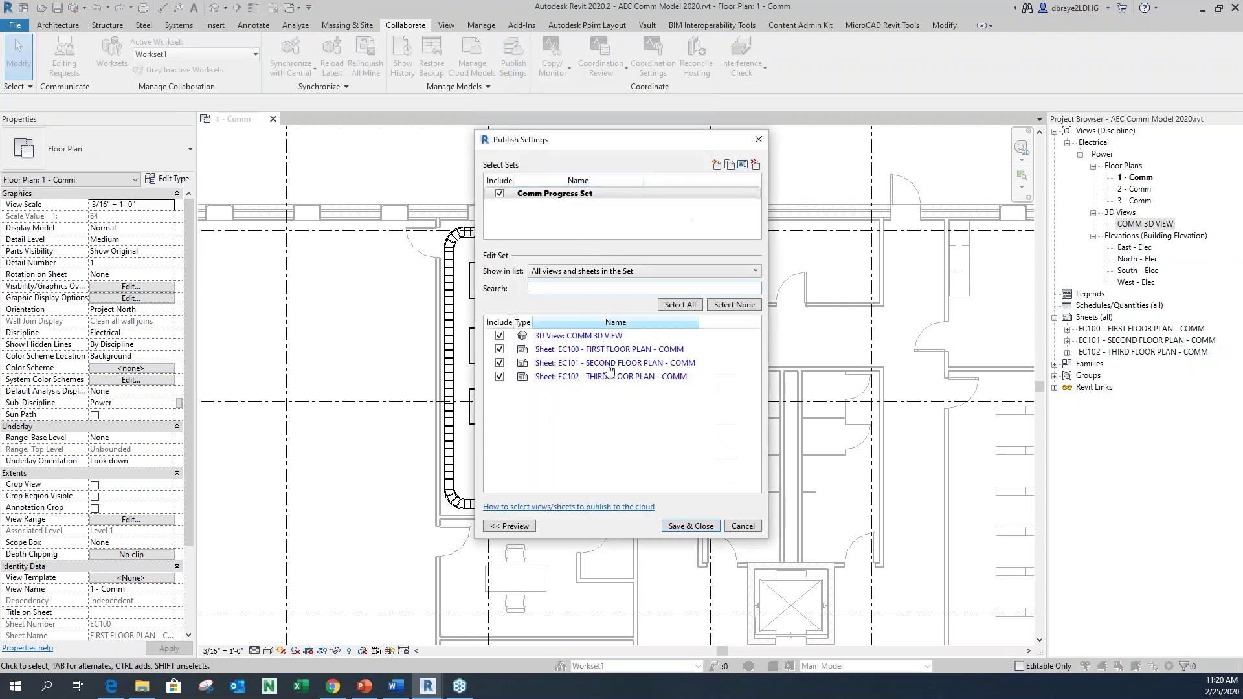
left_click(679, 523)
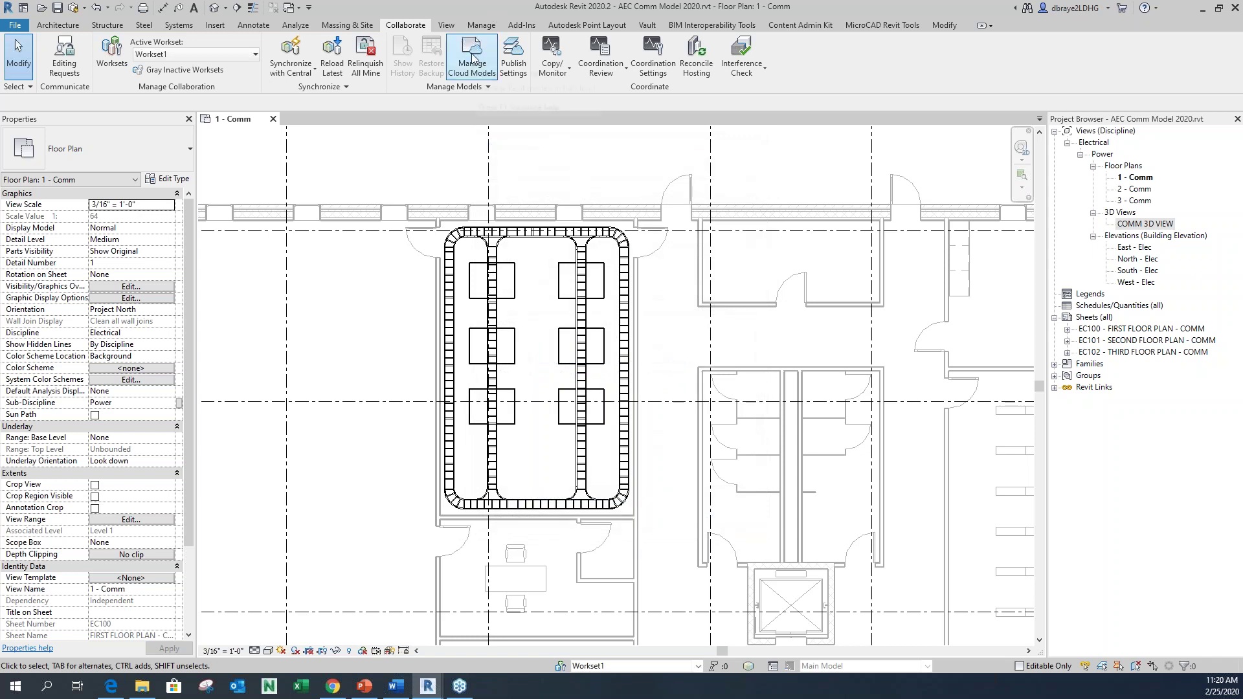
left_click(76, 10)
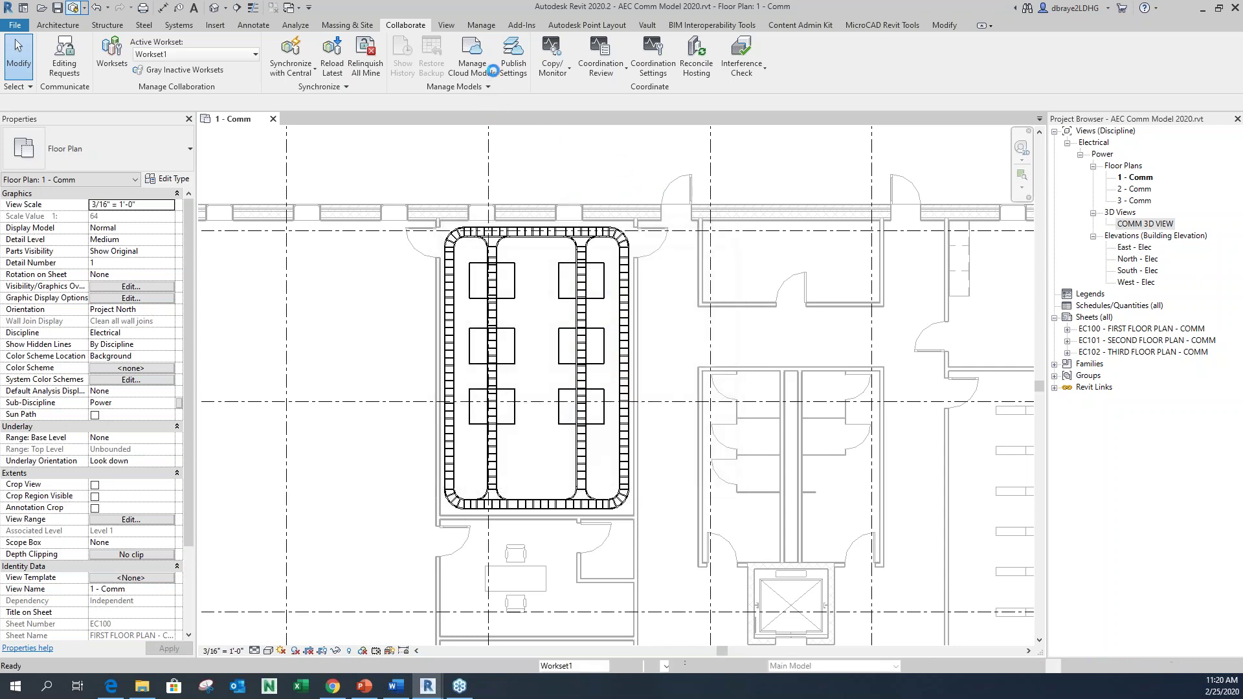
Publish AEC Comm Model 2020.rvt to the cloud project again and close the cloud models window
left_click(478, 58)
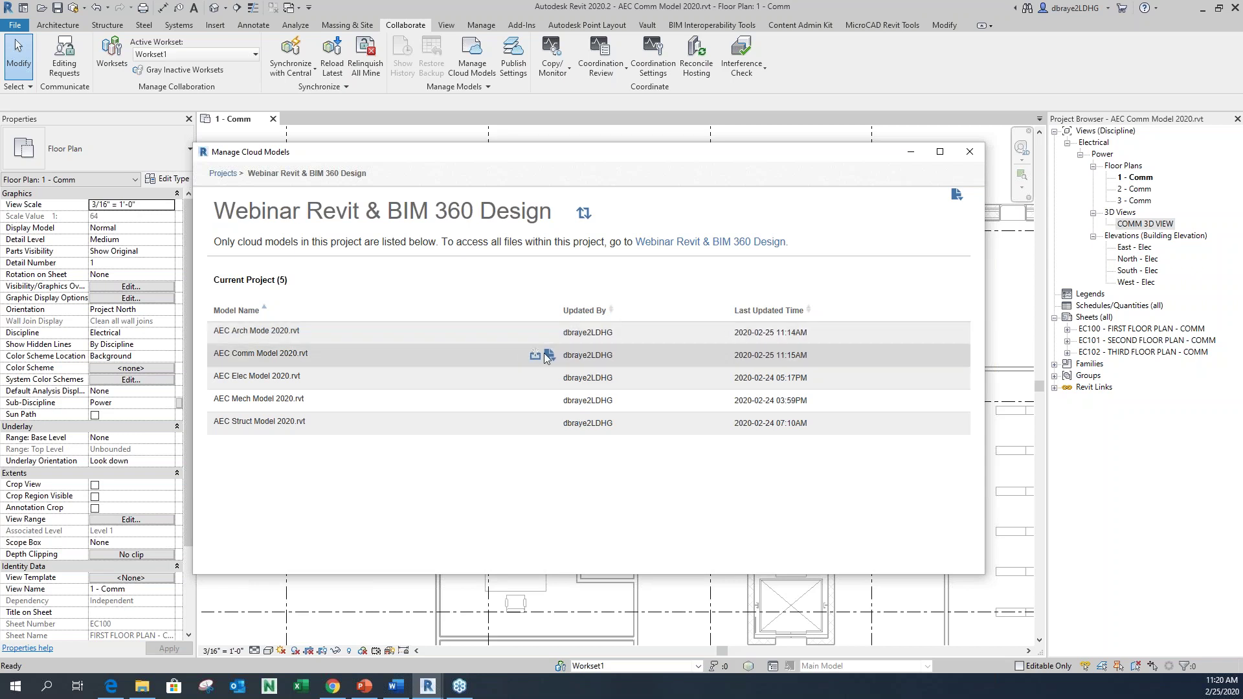
left_click(535, 355)
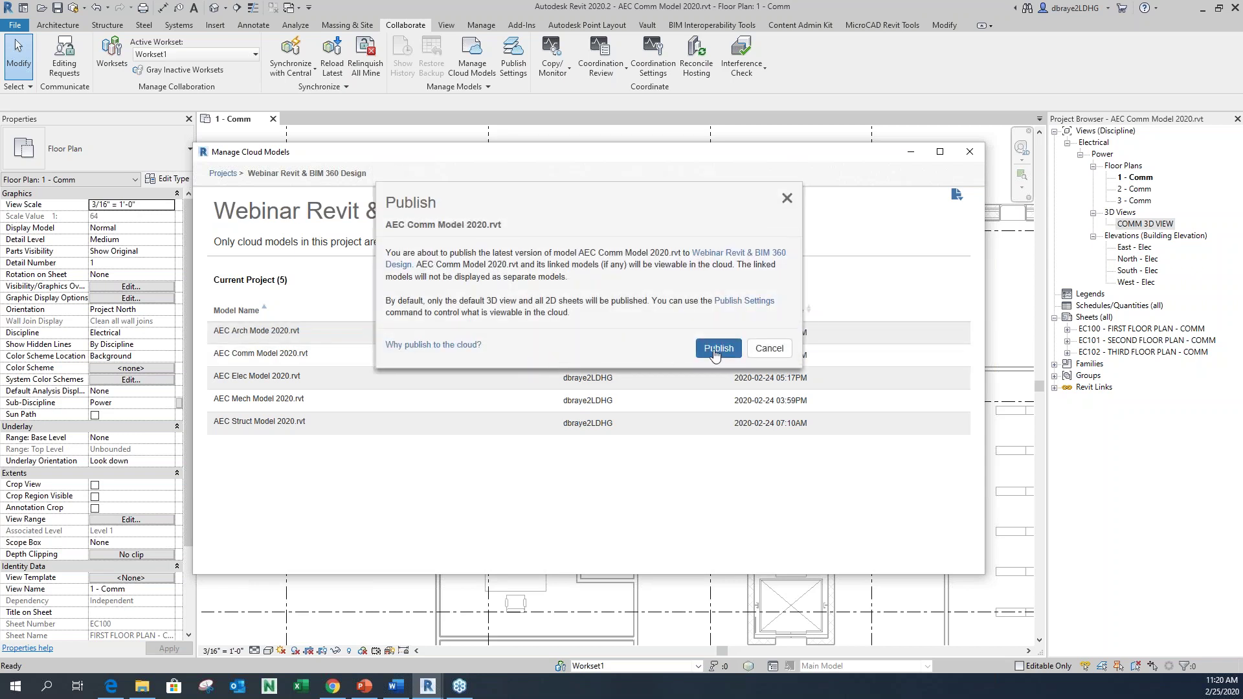
left_click(718, 347)
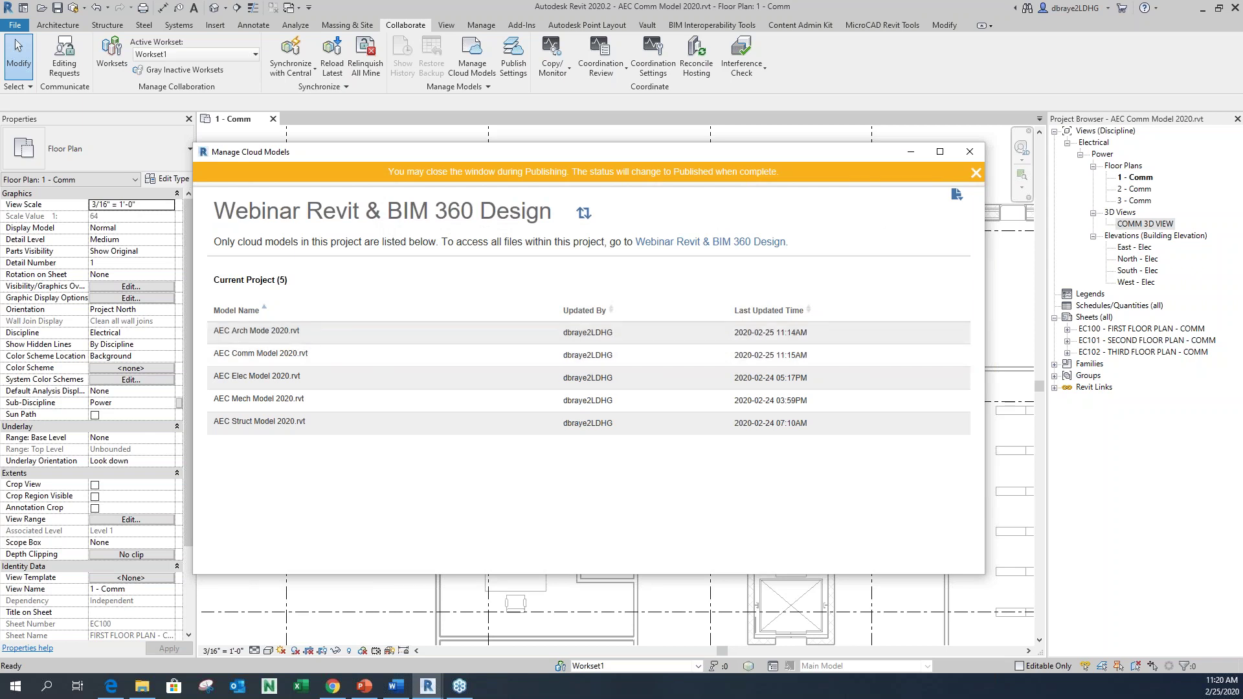
left_click(969, 154)
Switch to BIM 360 Design Collaboration and create a new package on the Architectural team's timeline
left_click(1204, 8)
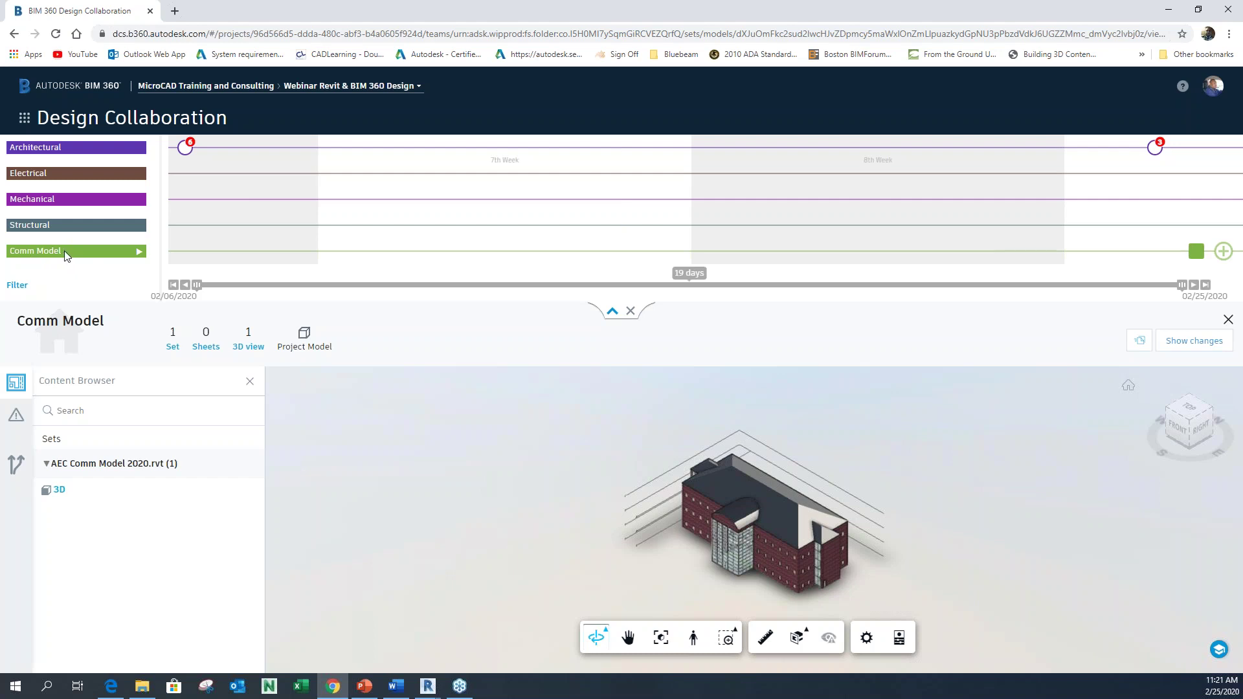
left_click(78, 148)
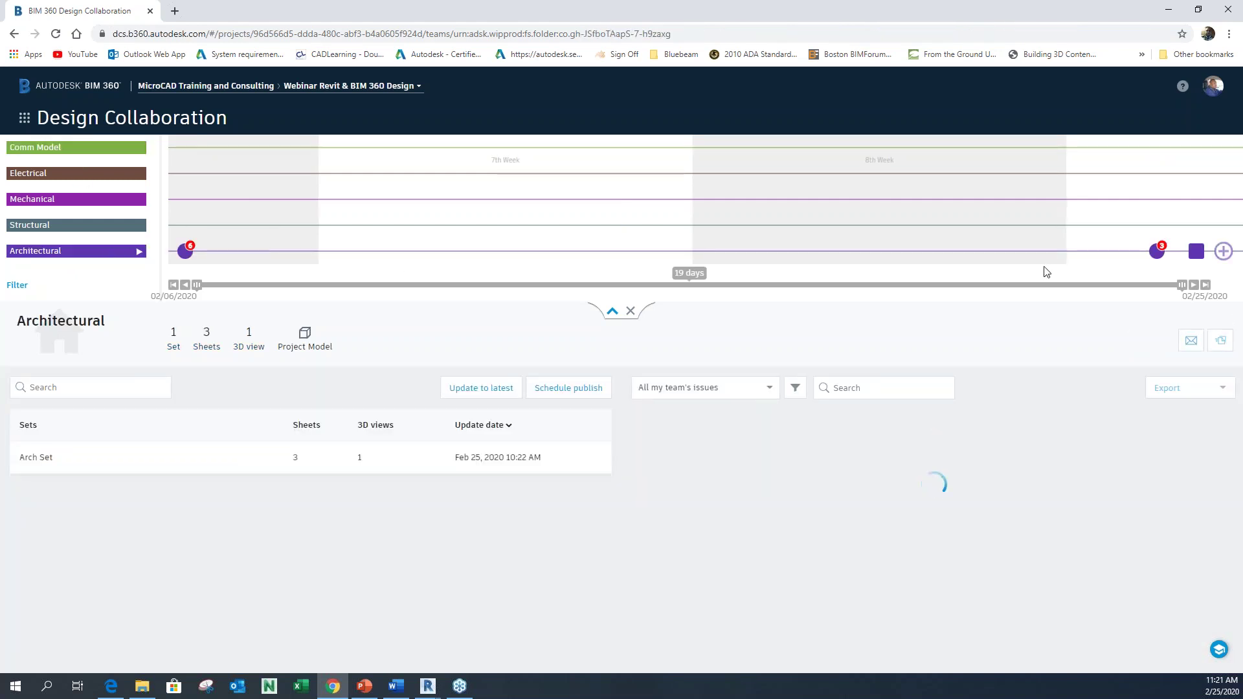
left_click(1211, 252)
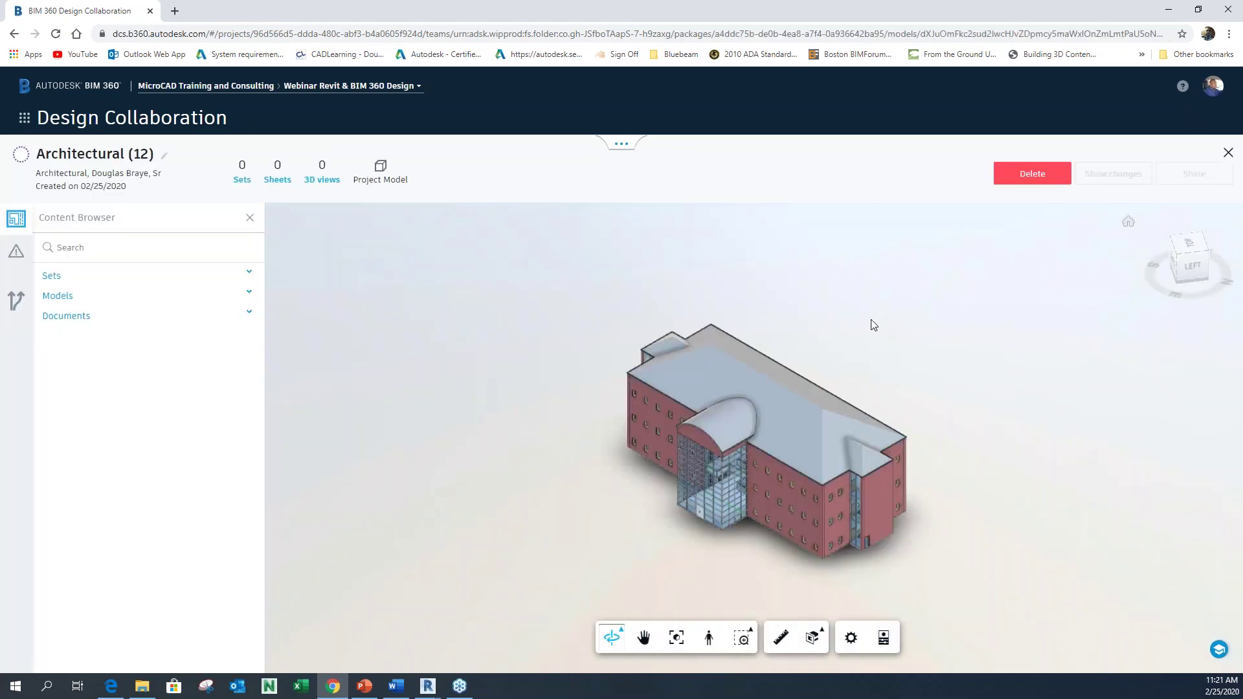
Rename the new Architectural package as Architectural 2-25-20 50%
left_click(152, 160)
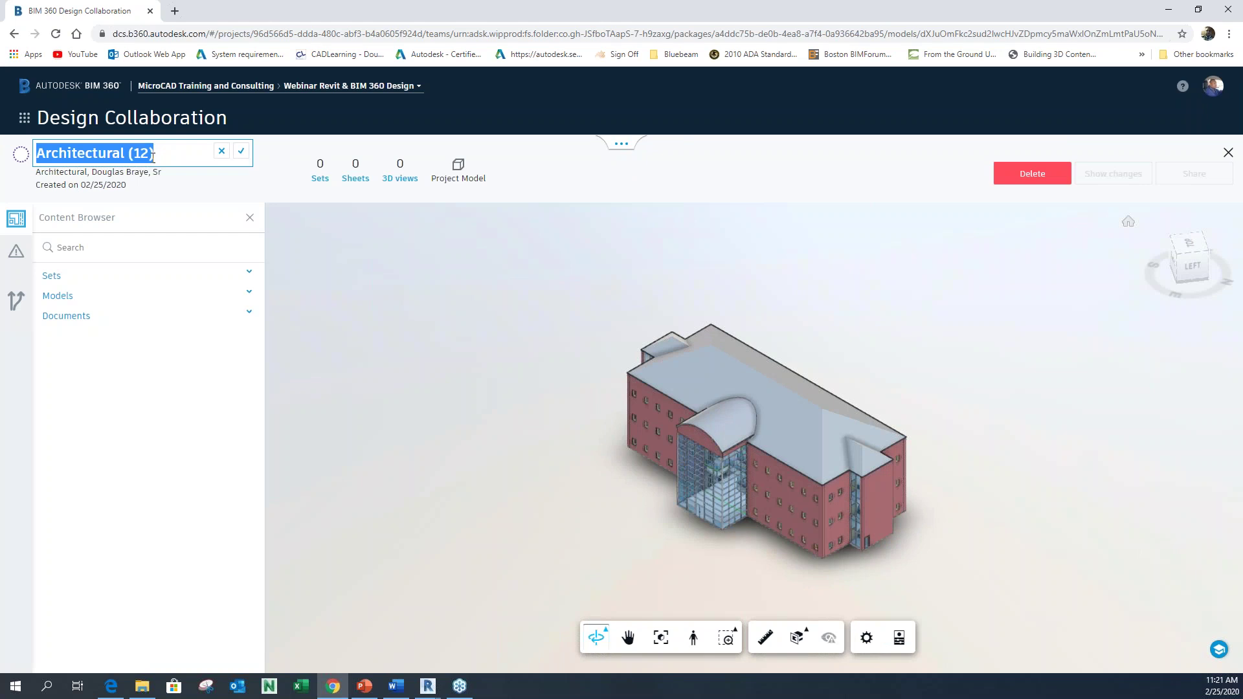
left_click(180, 145)
key("BackSpace")
key("BackSpace")
key("BackSpace")
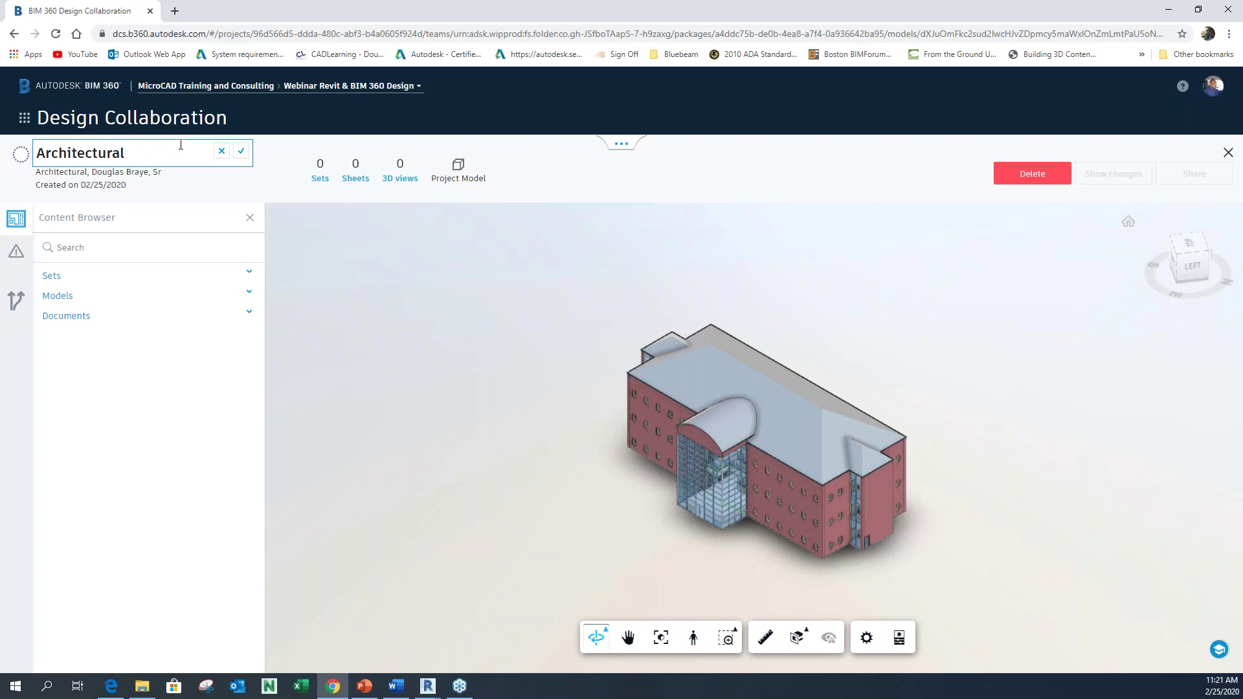
type("2-25-20 50%")
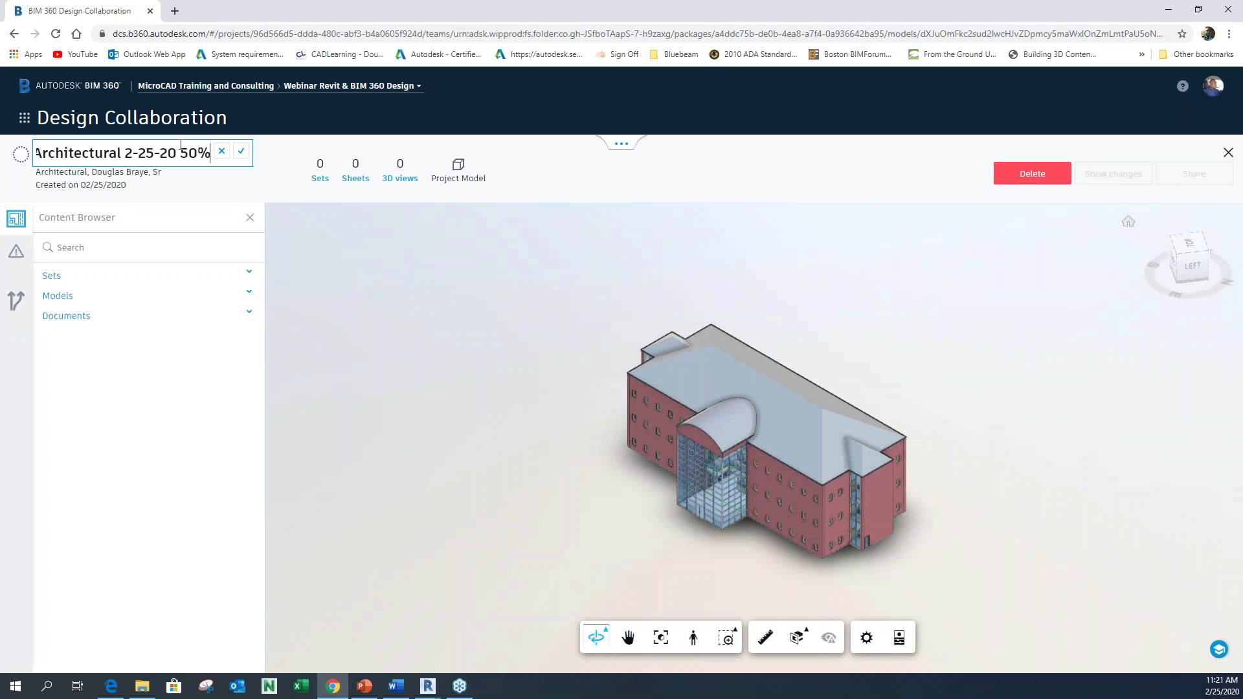
left_click(241, 151)
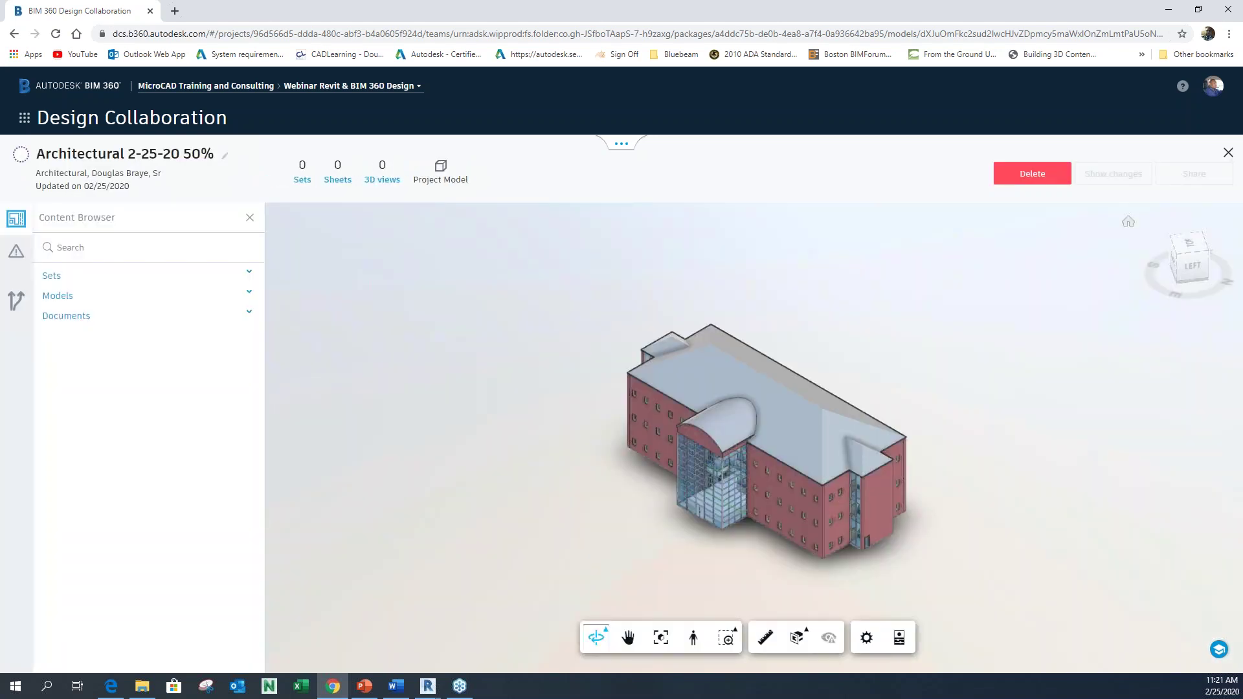
Add Arch Set to the Architectural 2-25-20 50% package, save its contents and share it with the project's other teams
left_click(52, 275)
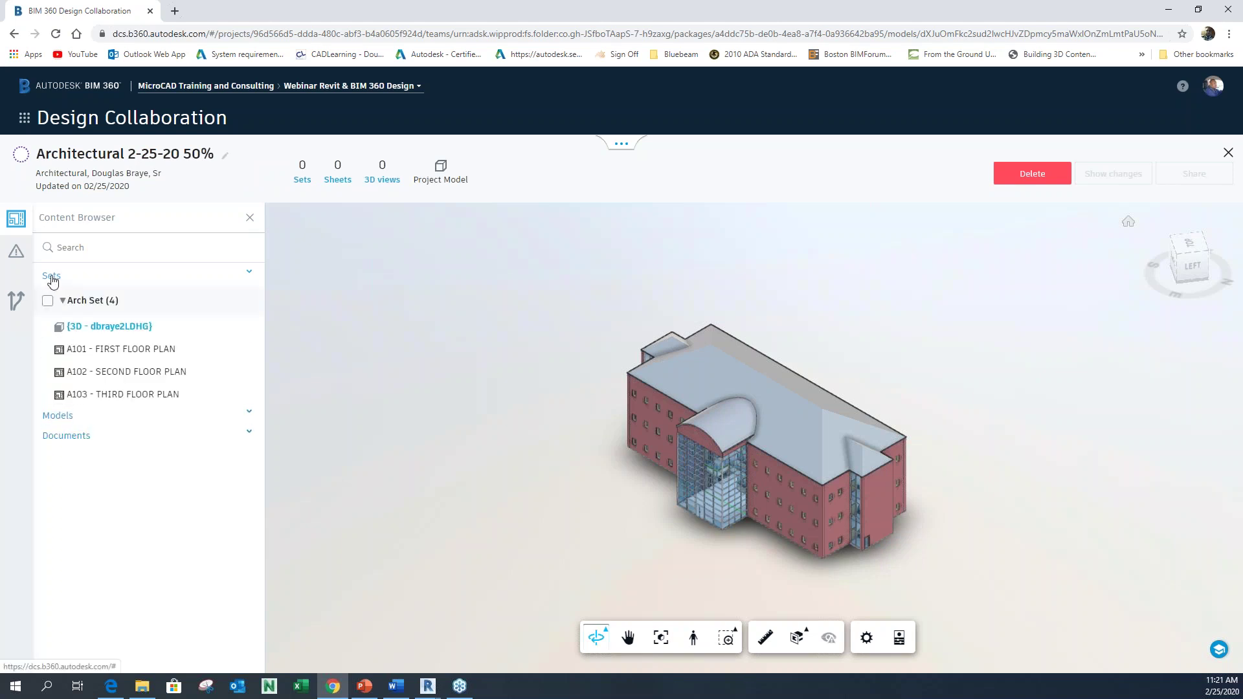
left_click(48, 300)
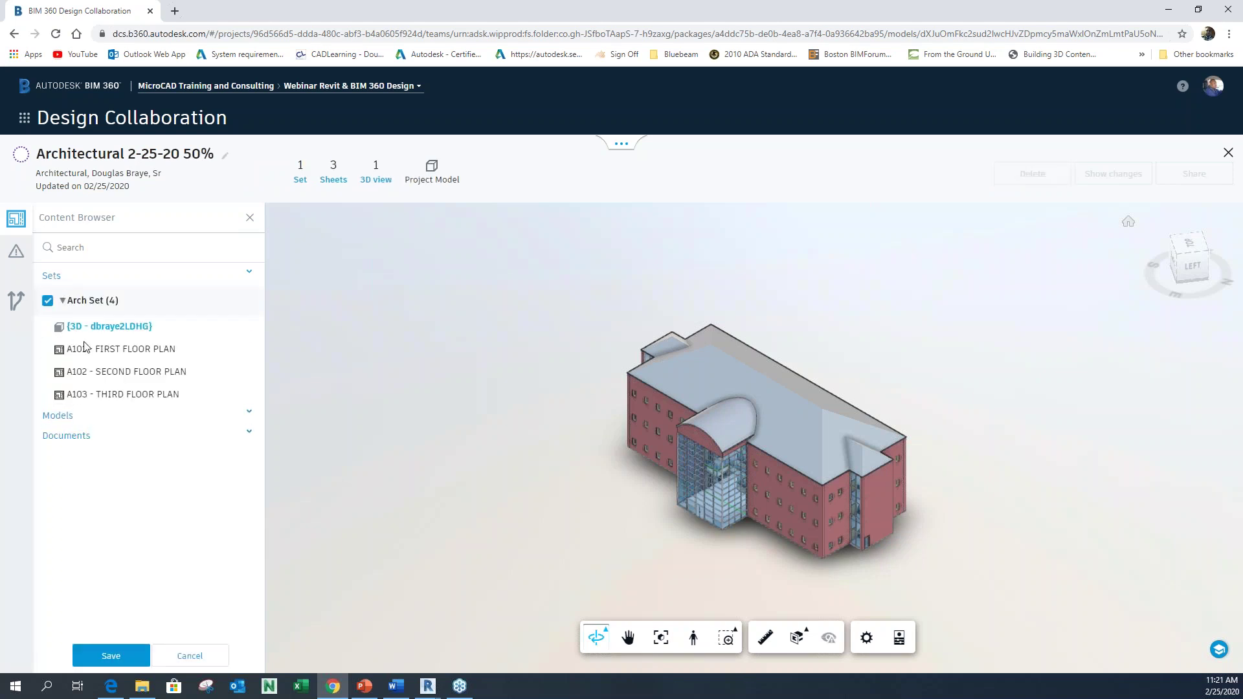
left_click(111, 657)
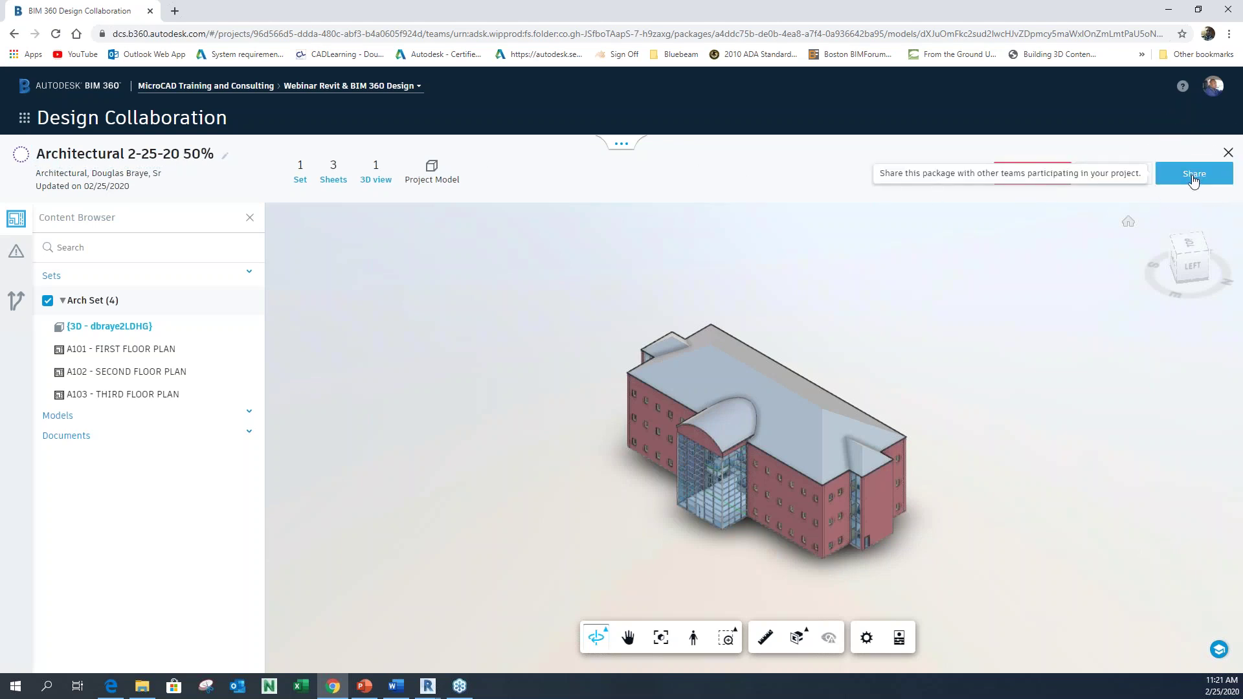
key("ctrl")
key("ctrl")
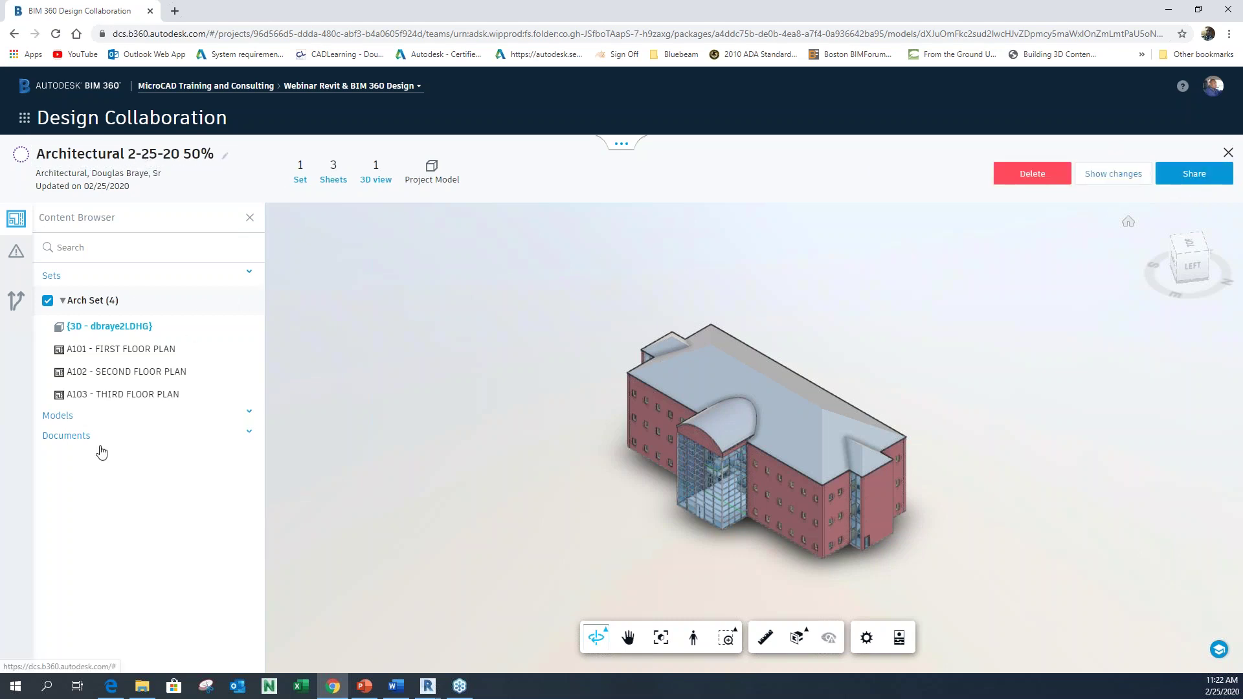
left_click(1196, 173)
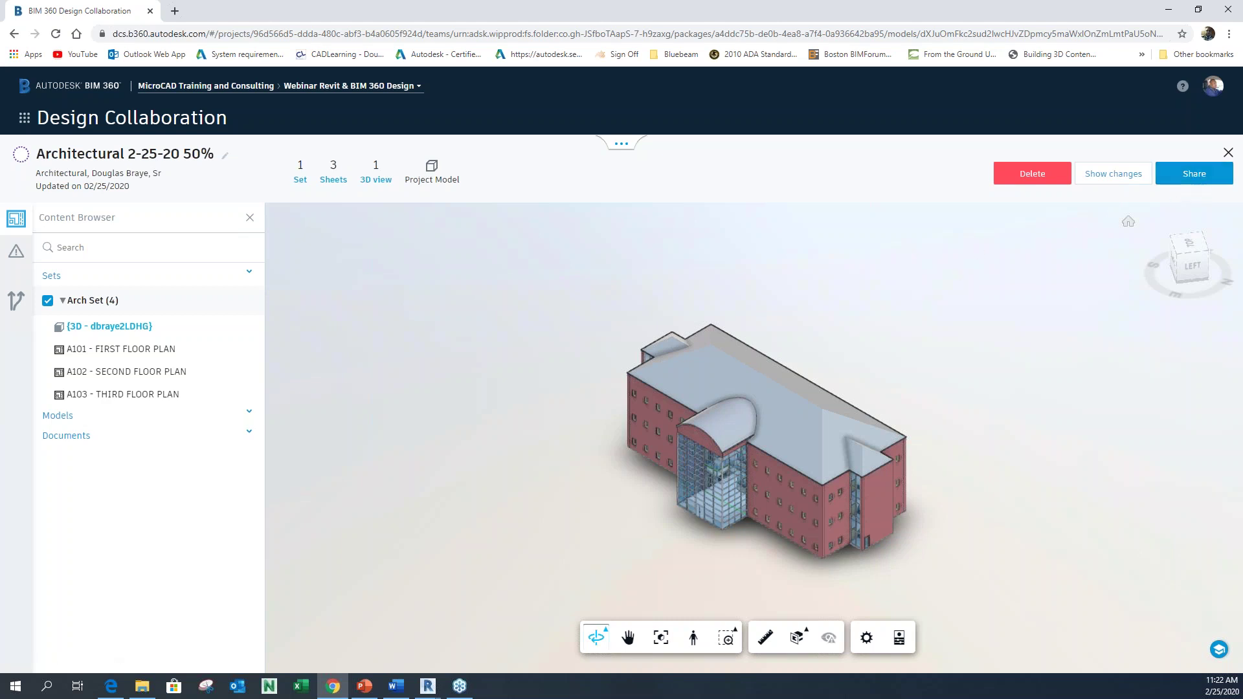
left_click(782, 582)
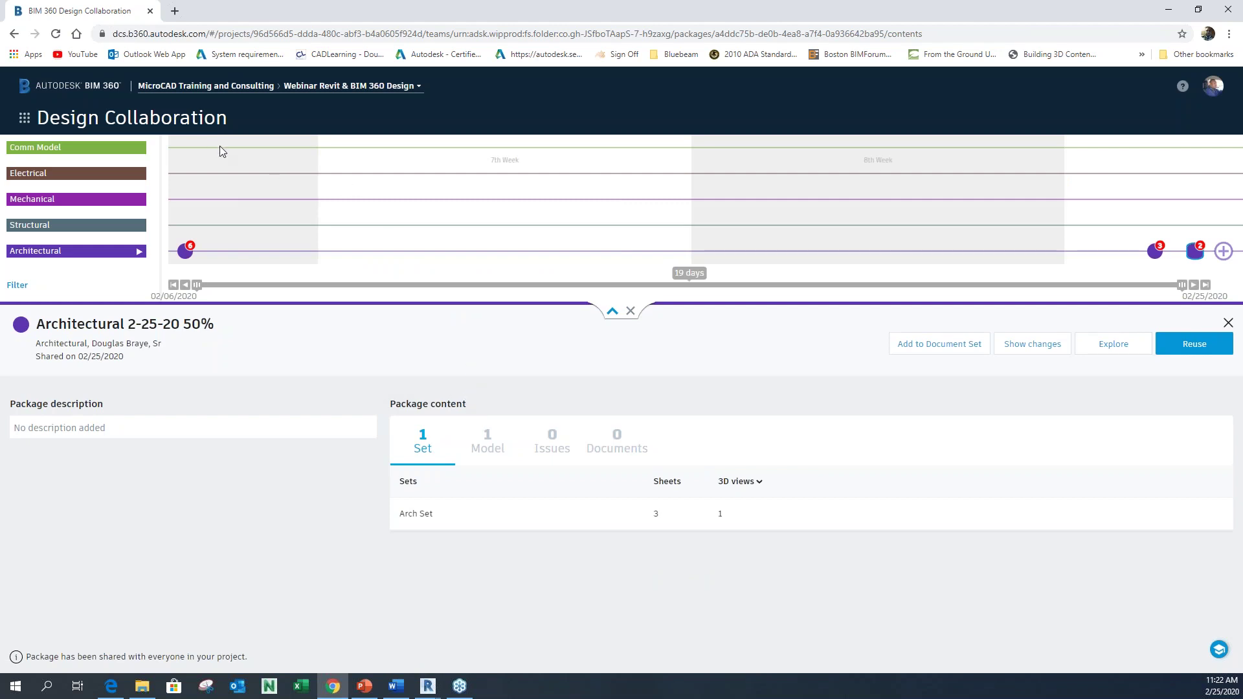
Switch to the Comm Model team space, and in Document Management examine the Architectural folder under Shared
left_click(51, 151)
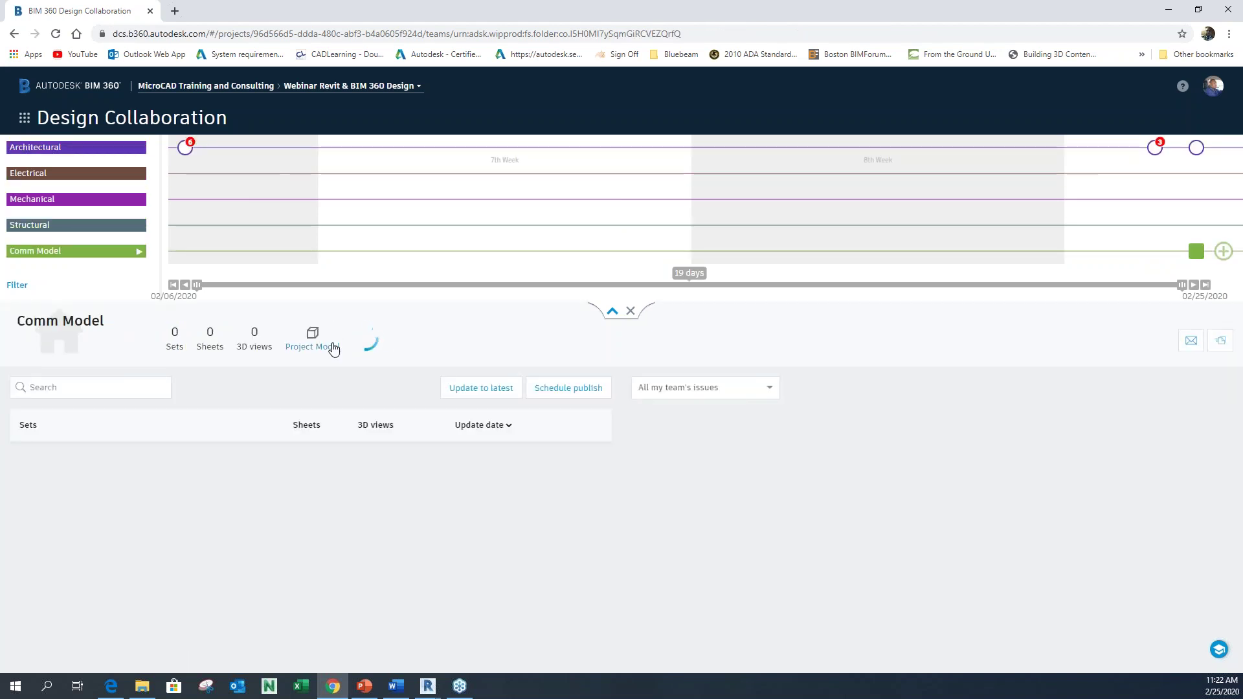
left_click(23, 120)
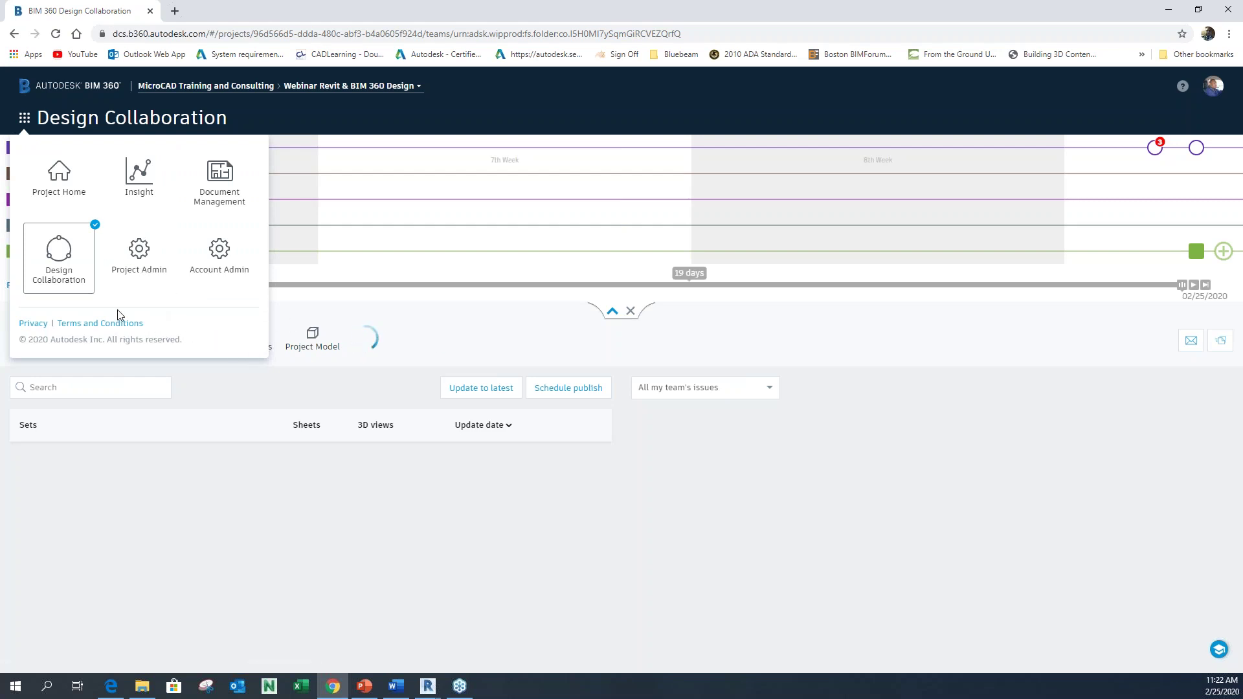
left_click(216, 182)
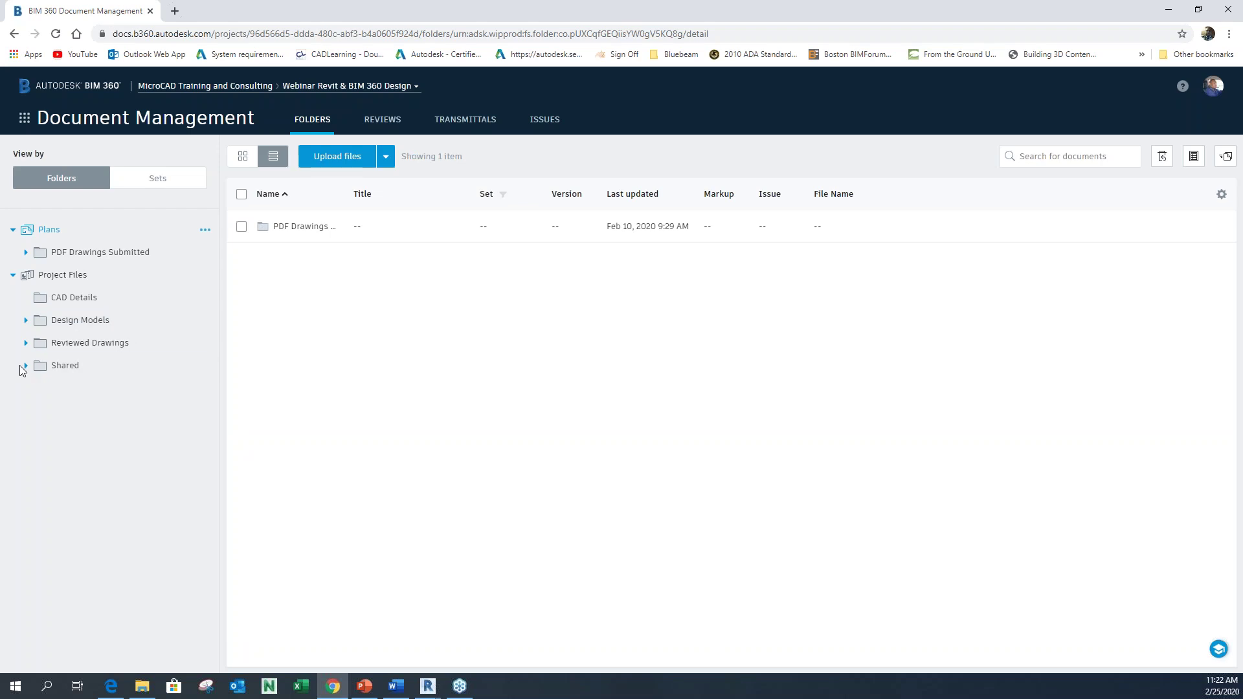
left_click(26, 366)
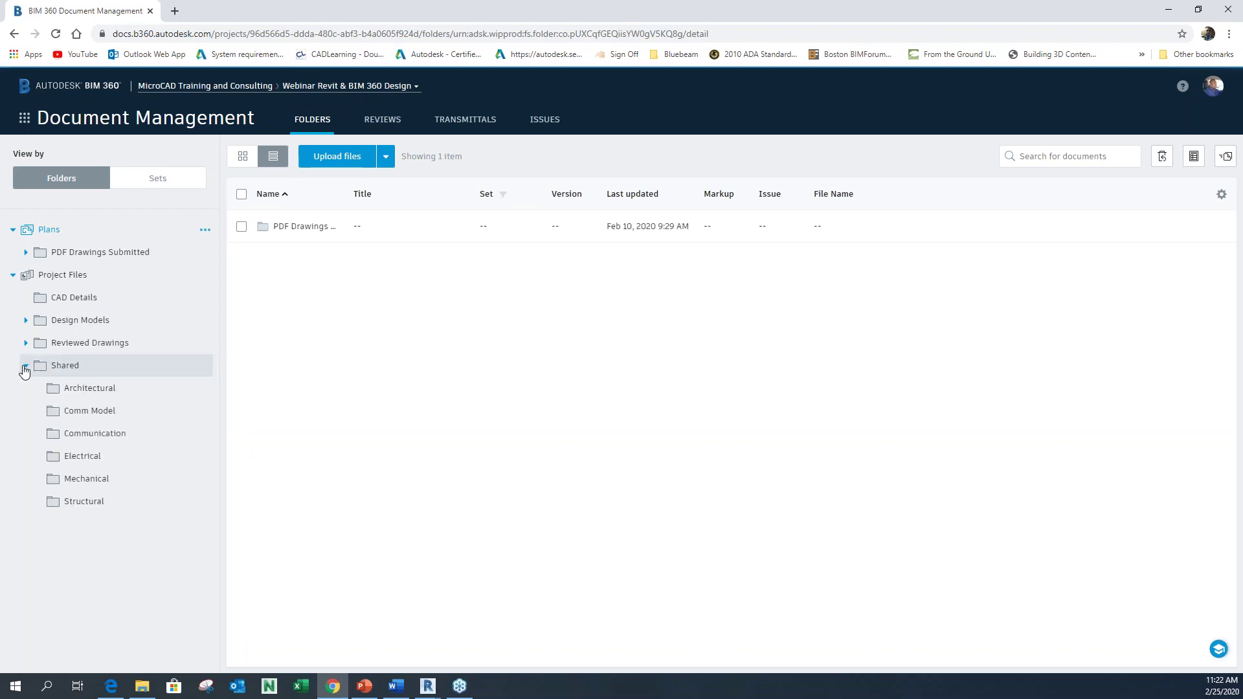
left_click(90, 389)
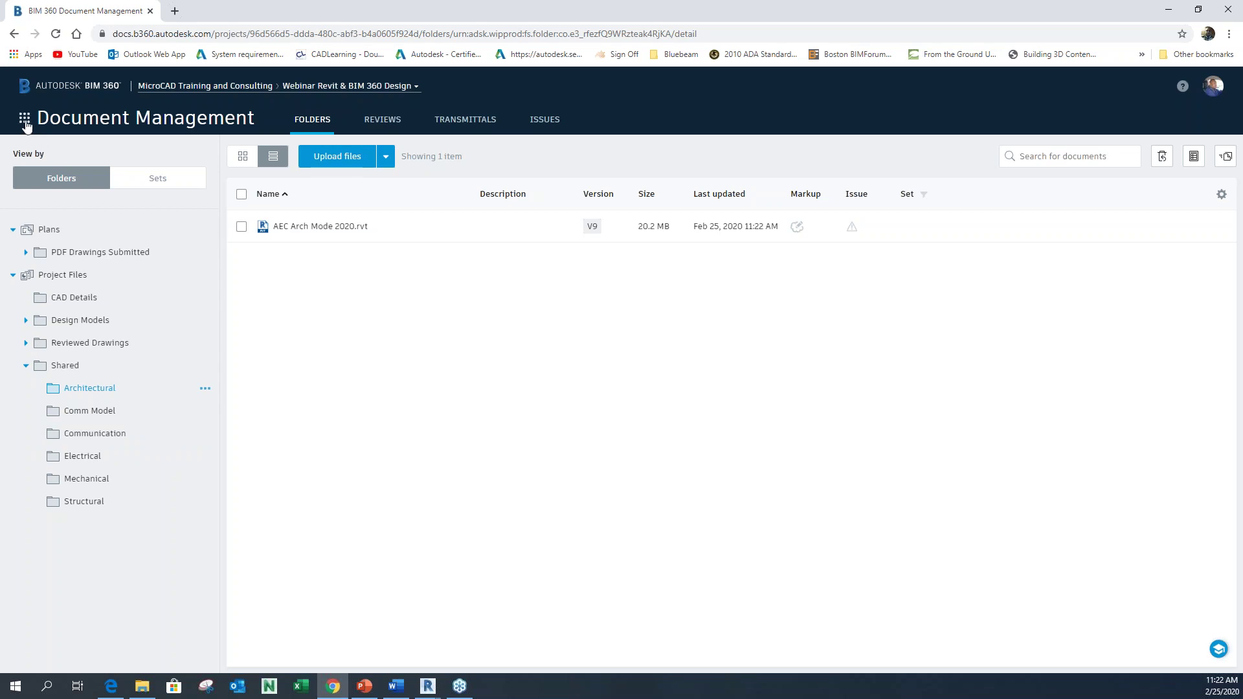
Compare the AEC Arch Mode 2020.rvt version in the Design Models Architectural folder with the one in the Shared Architectural folder
left_click(25, 321)
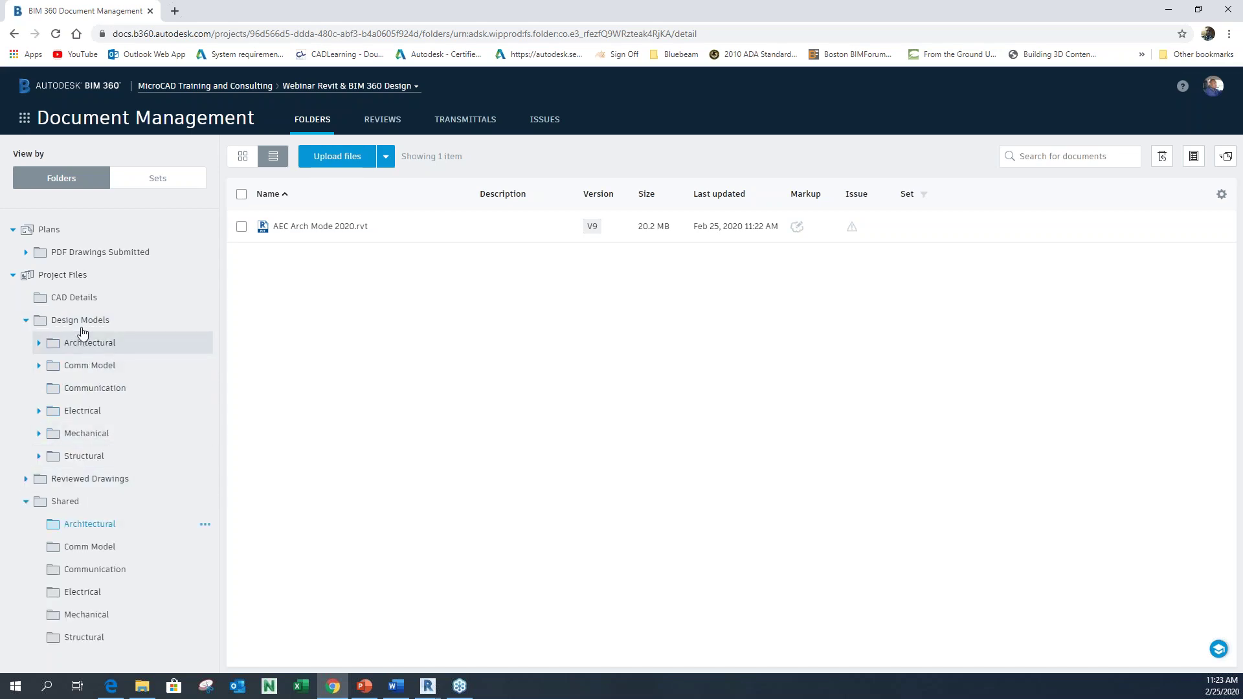
left_click(38, 345)
left_click(94, 343)
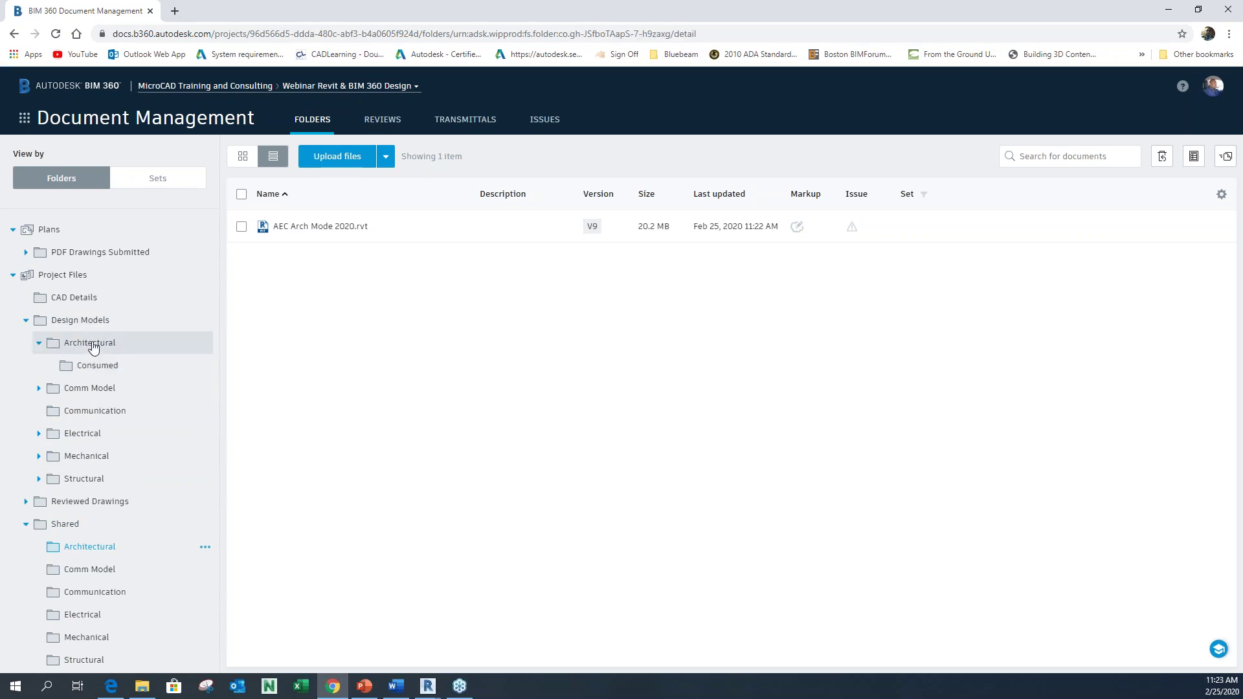
left_click(316, 261)
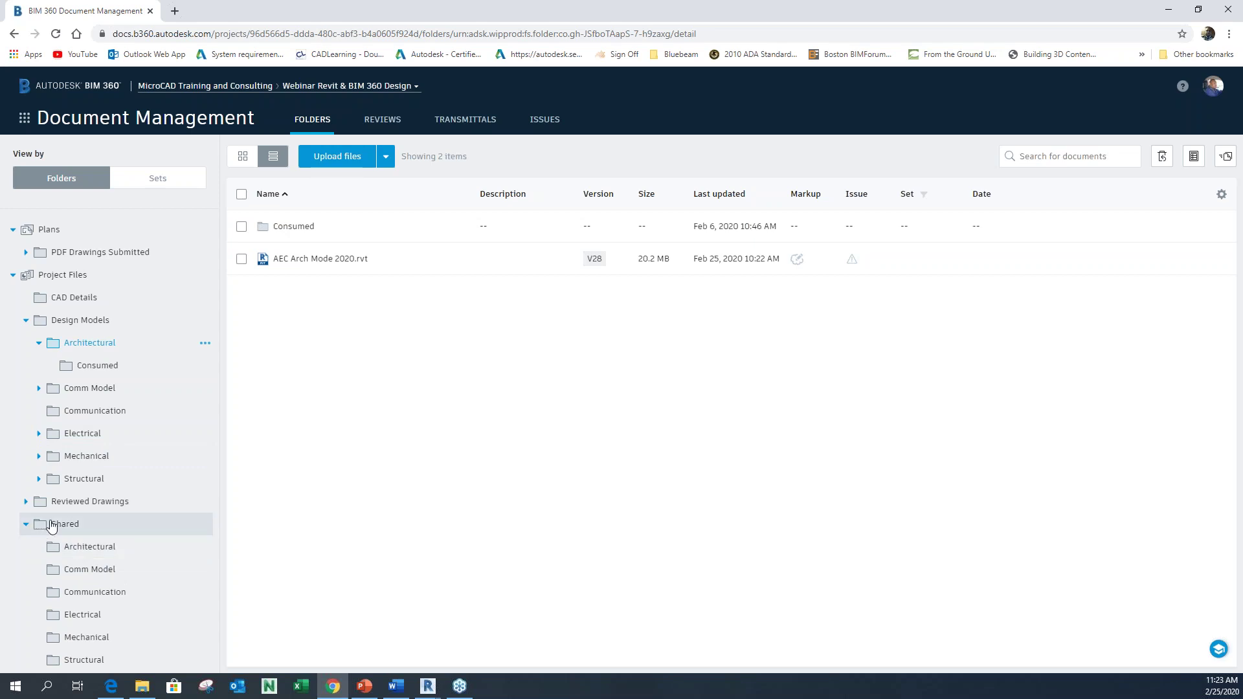
left_click(92, 551)
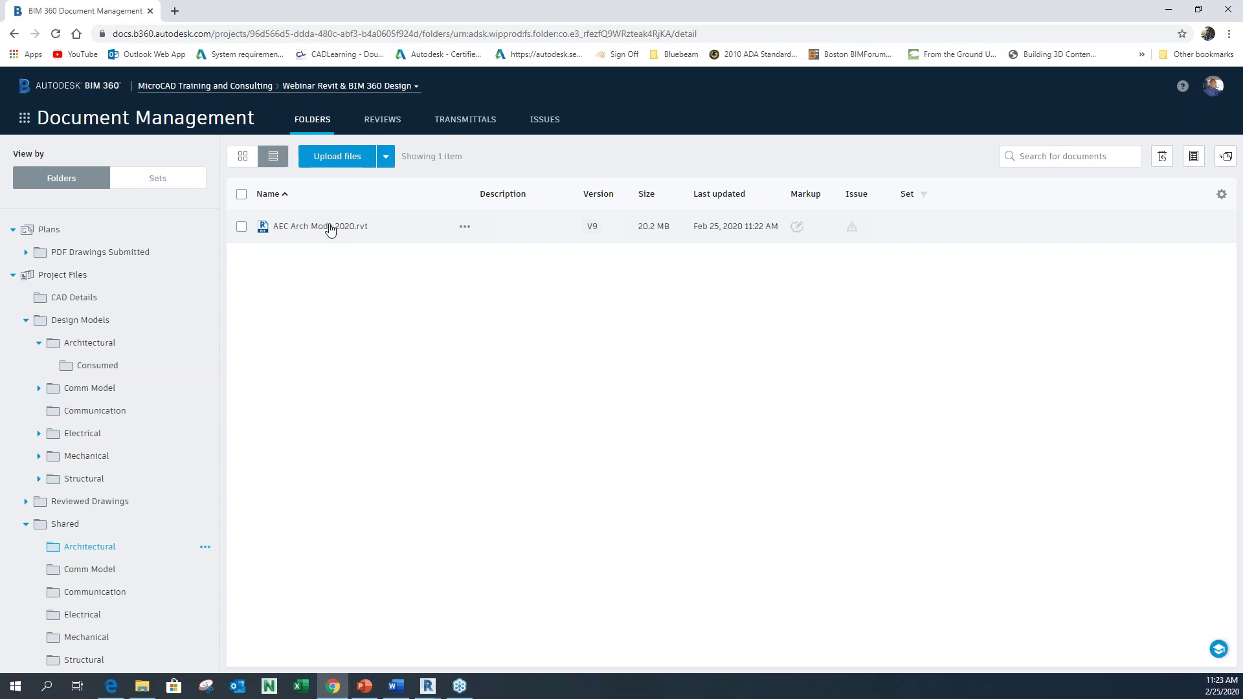
key("ctrl")
key("ctrl")
key("ctrl")
key("ctrl")
key("ctrl")
key("ctrl")
key("ctrl")
key("ctrl")
key("ctrl")
key("ctrl")
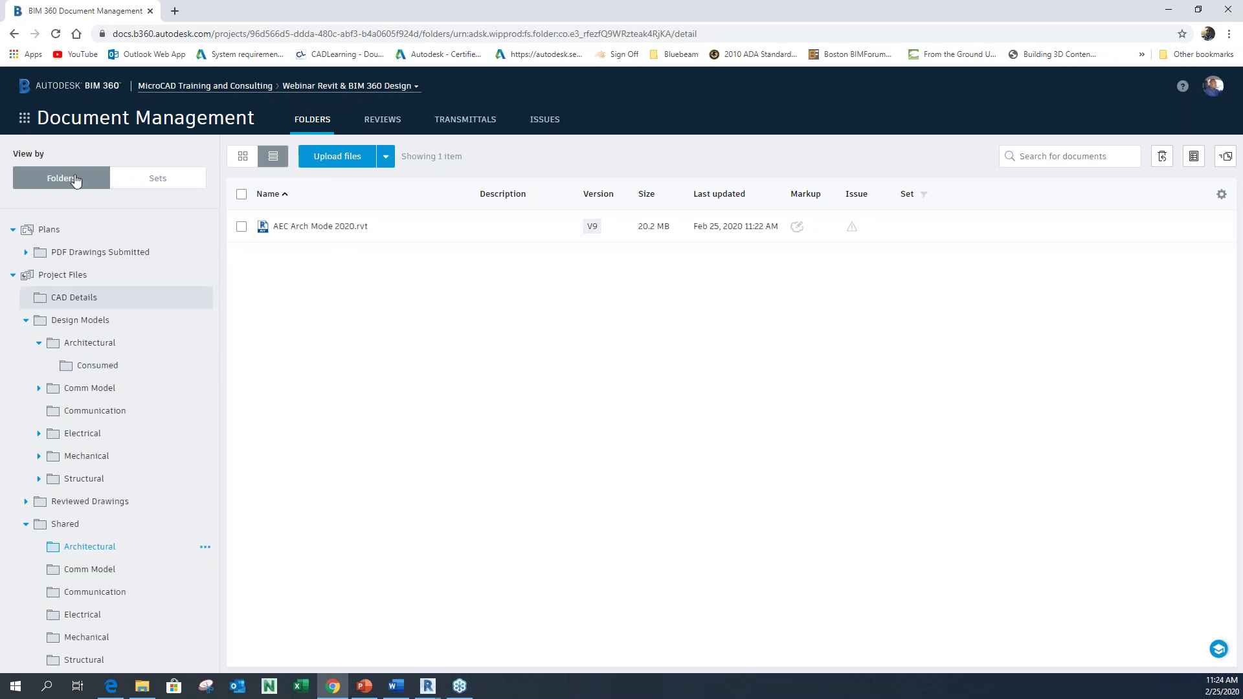
Return to Design Collaboration and expand the project timeline to list each team's shared packages
left_click(25, 120)
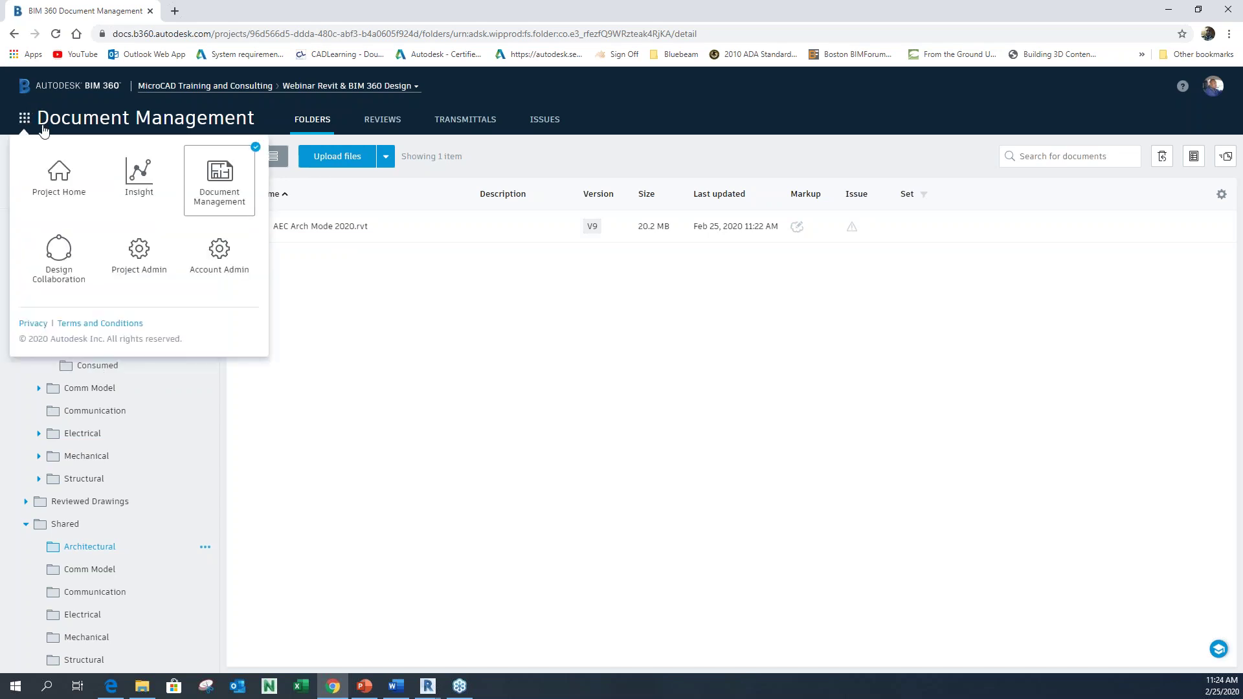
left_click(65, 251)
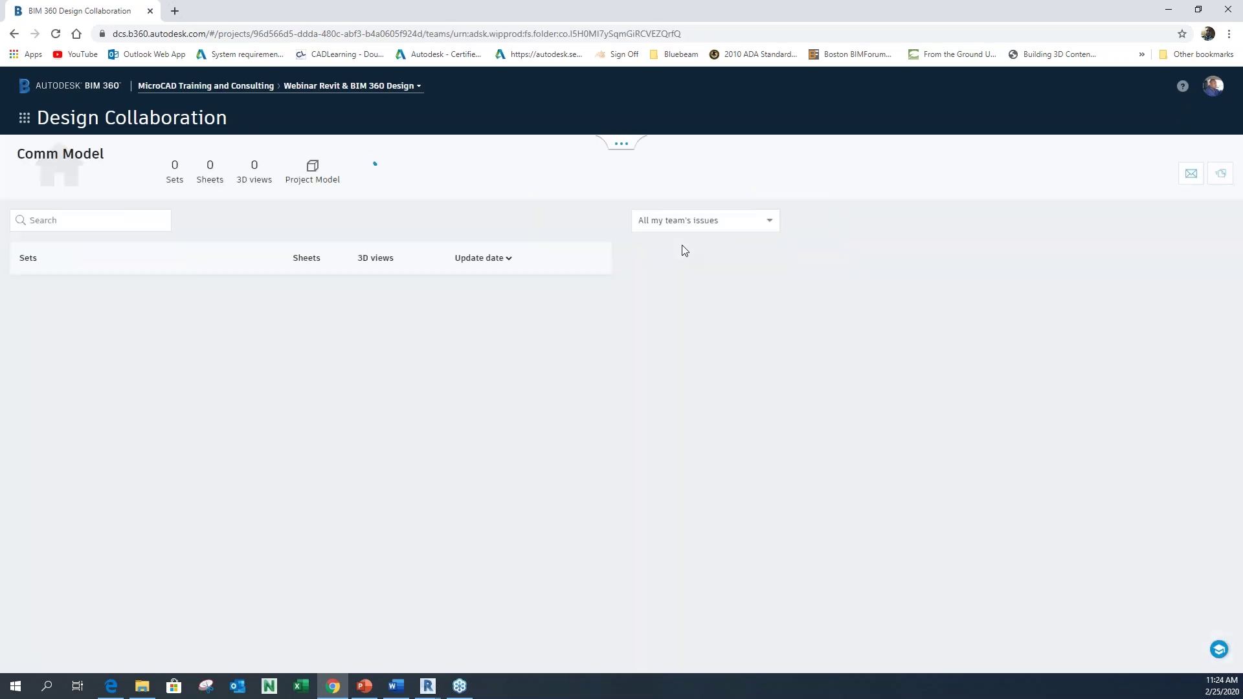
left_click(617, 147)
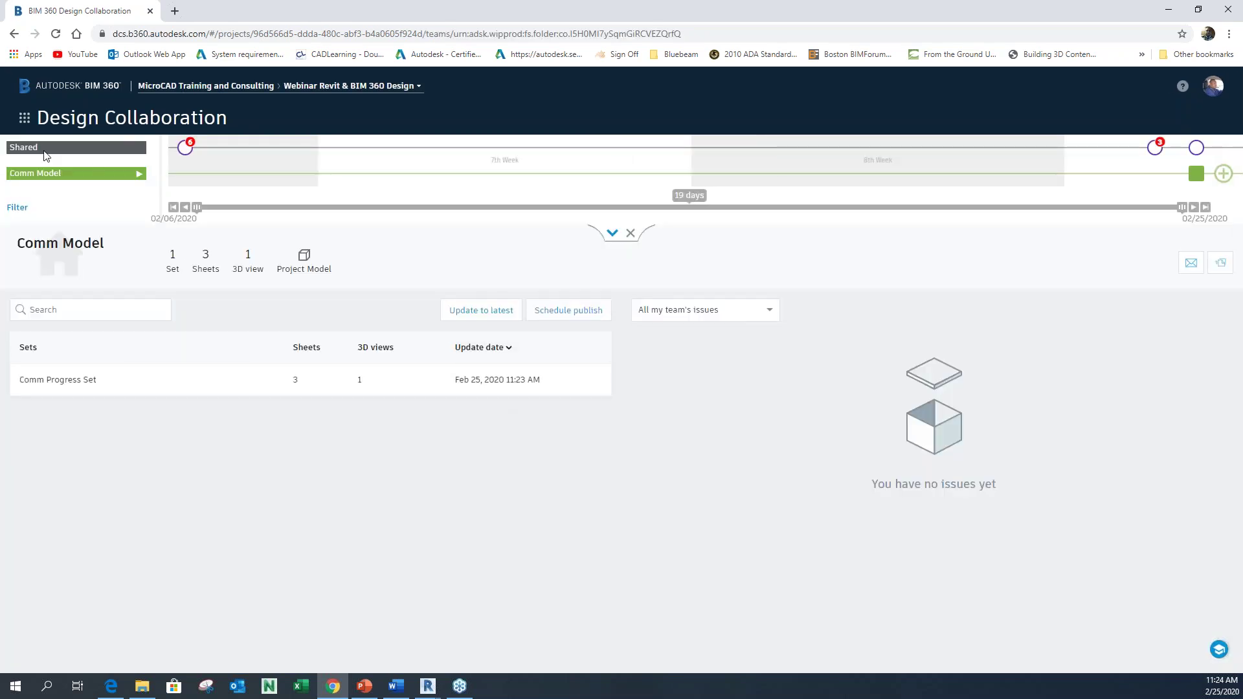
left_click(79, 147)
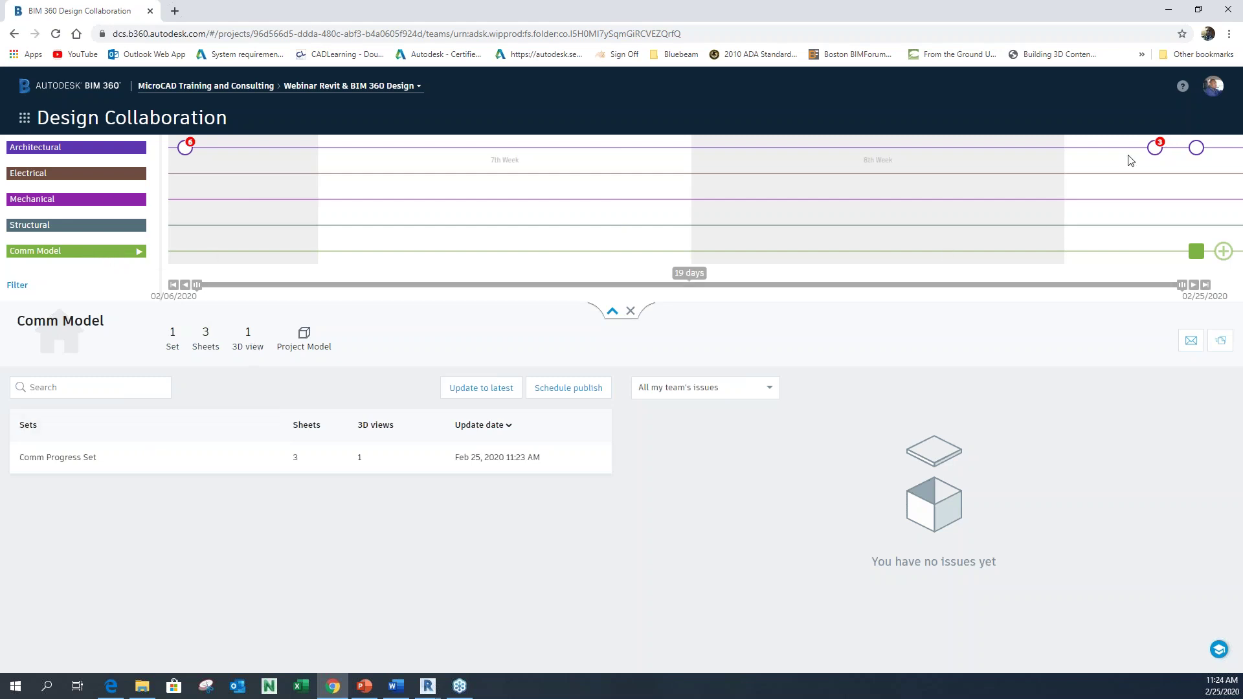
Consume the shared Architectural 2-25-20 50% package into the Comm Model team space
mouse_move(1196, 150)
left_click(1196, 147)
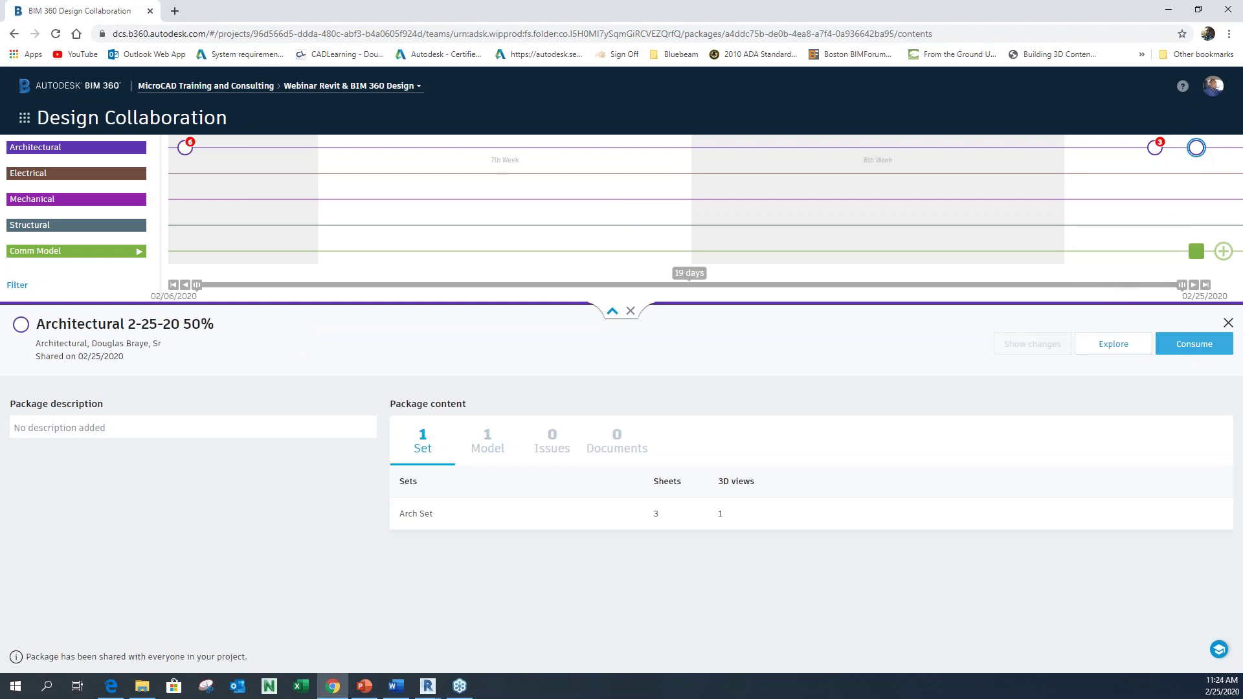
left_click(1196, 348)
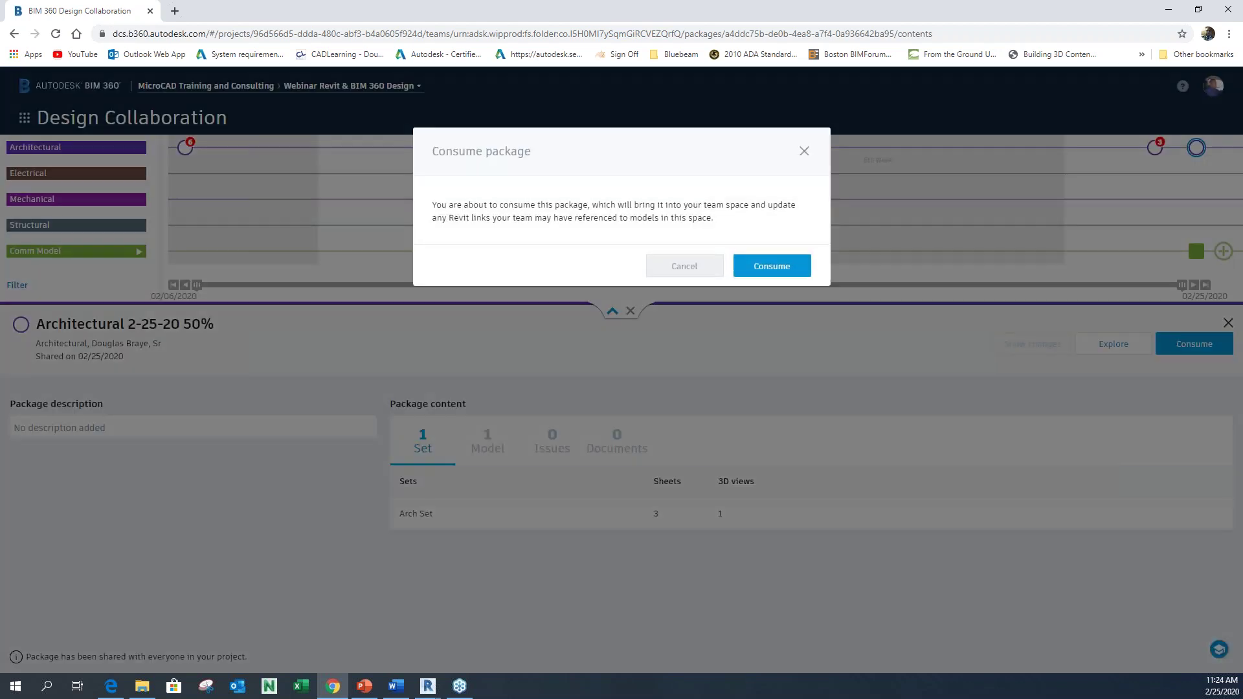
left_click(771, 267)
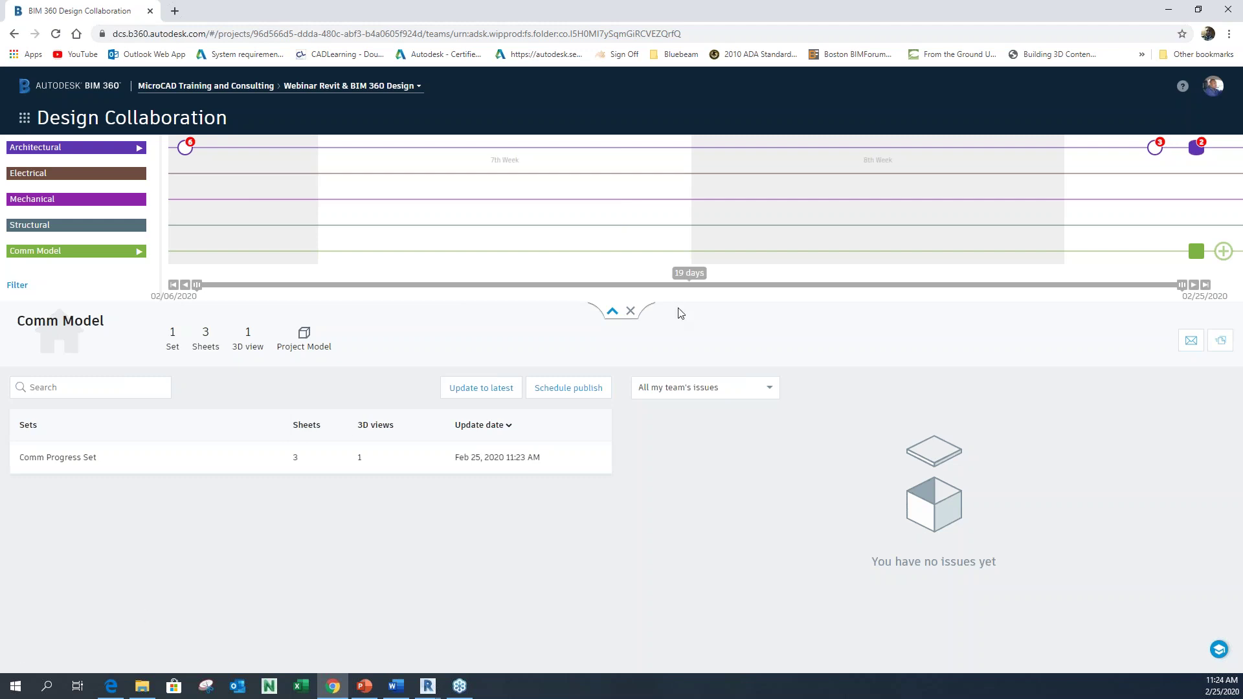
Switch to Revit and close the Manage Cloud Models window to return to the 1 - Comm floor plan
left_click(1171, 9)
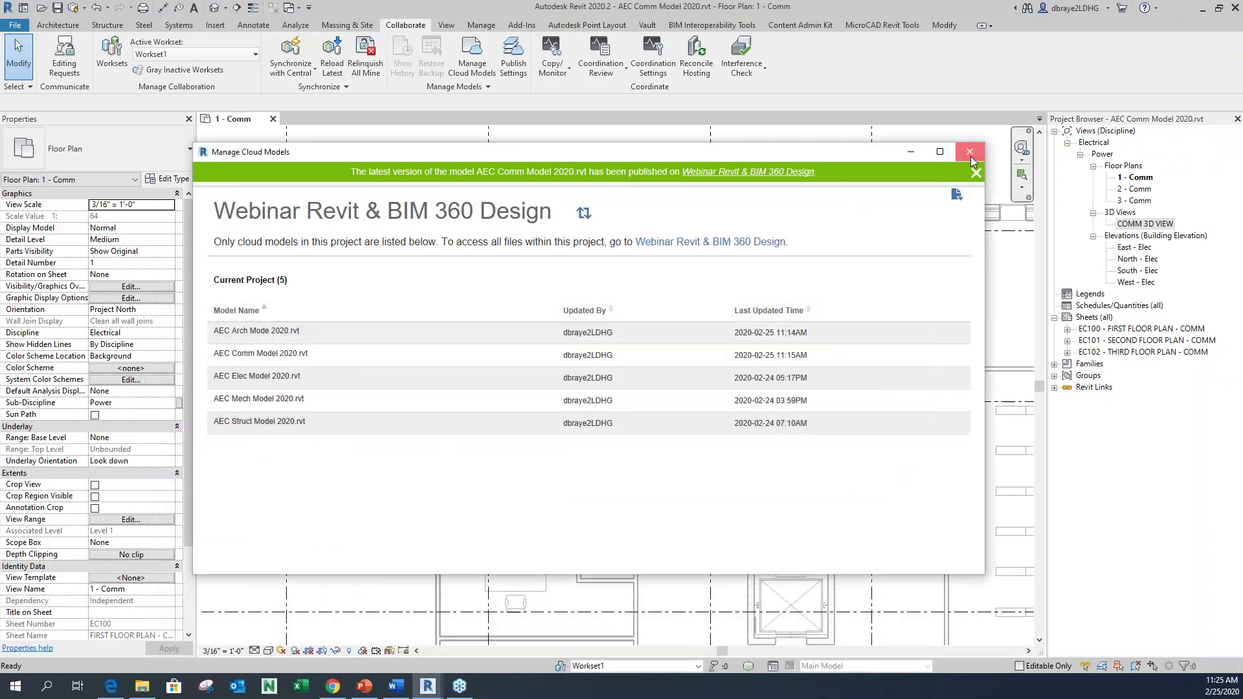
left_click(969, 153)
scroll(589, 345, "down", 2)
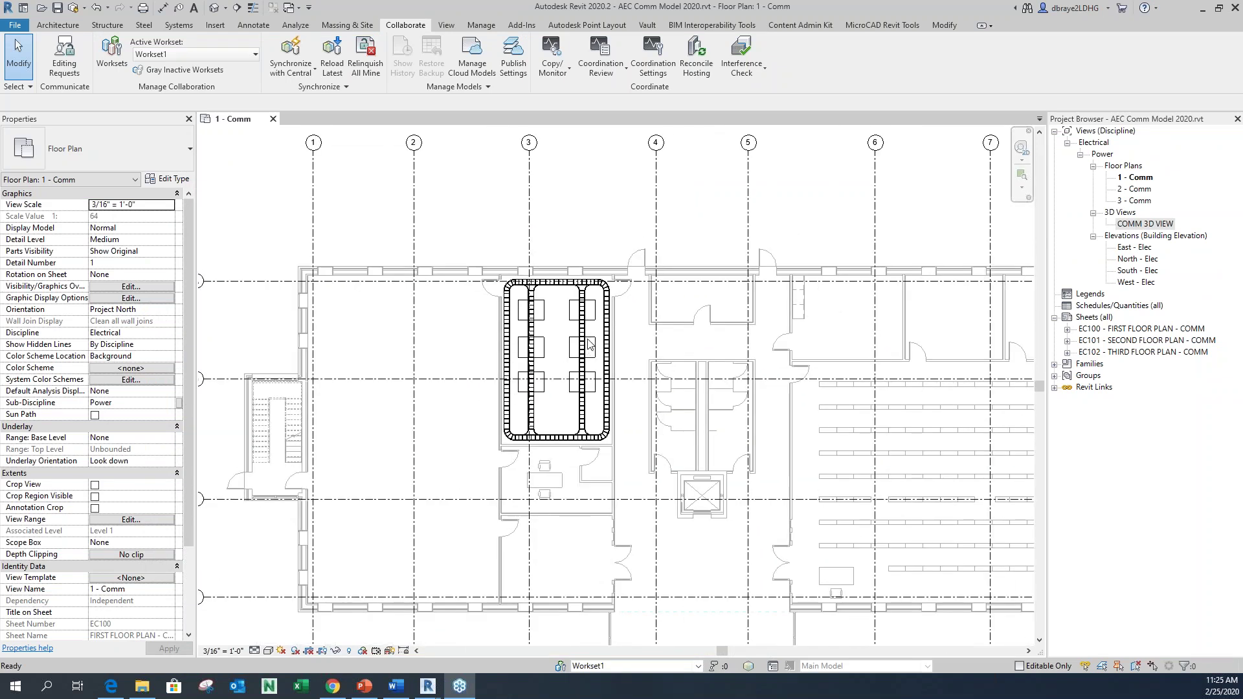
scroll(589, 345, "up", 1)
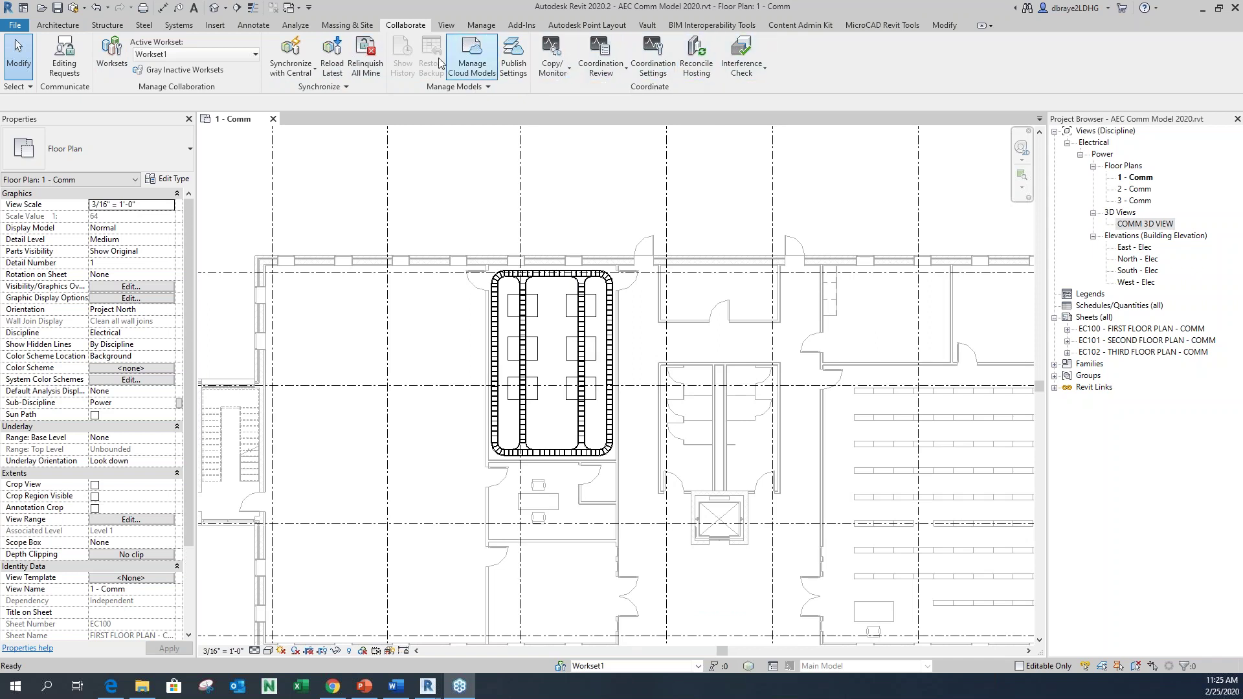
Start reloading the AEC Arch Mode 2020.rvt link from another location and find the model in Project Files, Design Models, Architectural
left_click(481, 25)
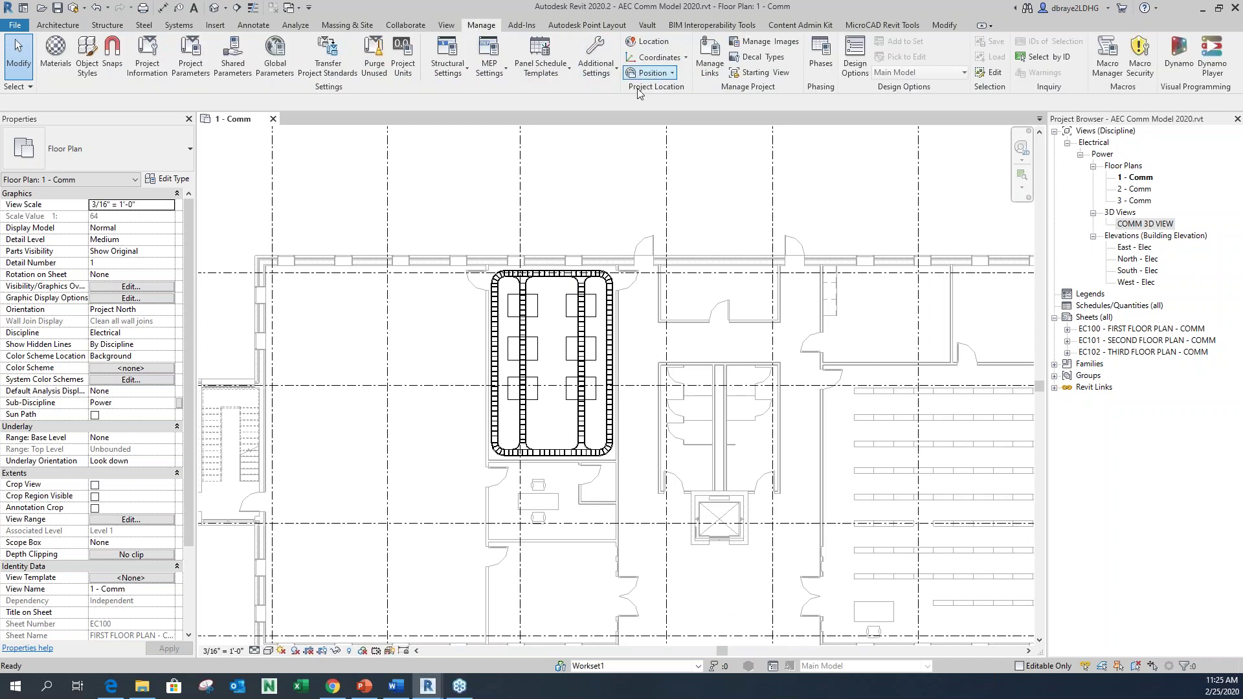
left_click(710, 59)
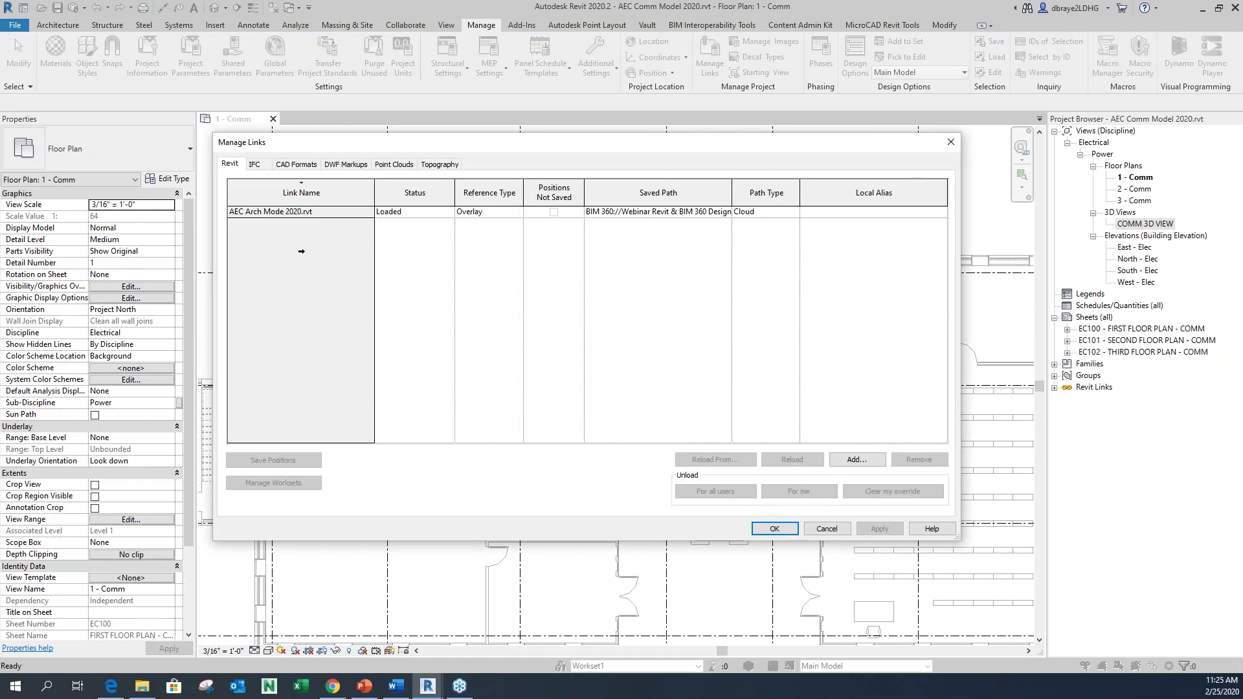
left_click(299, 212)
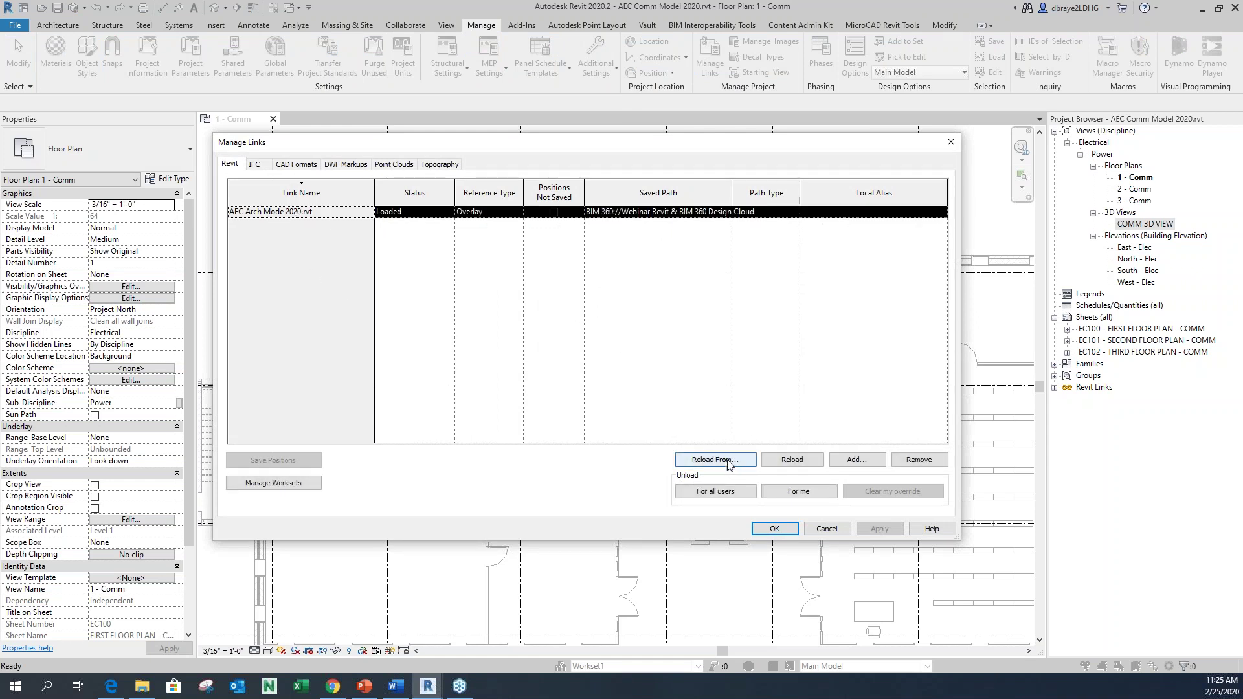
left_click(719, 460)
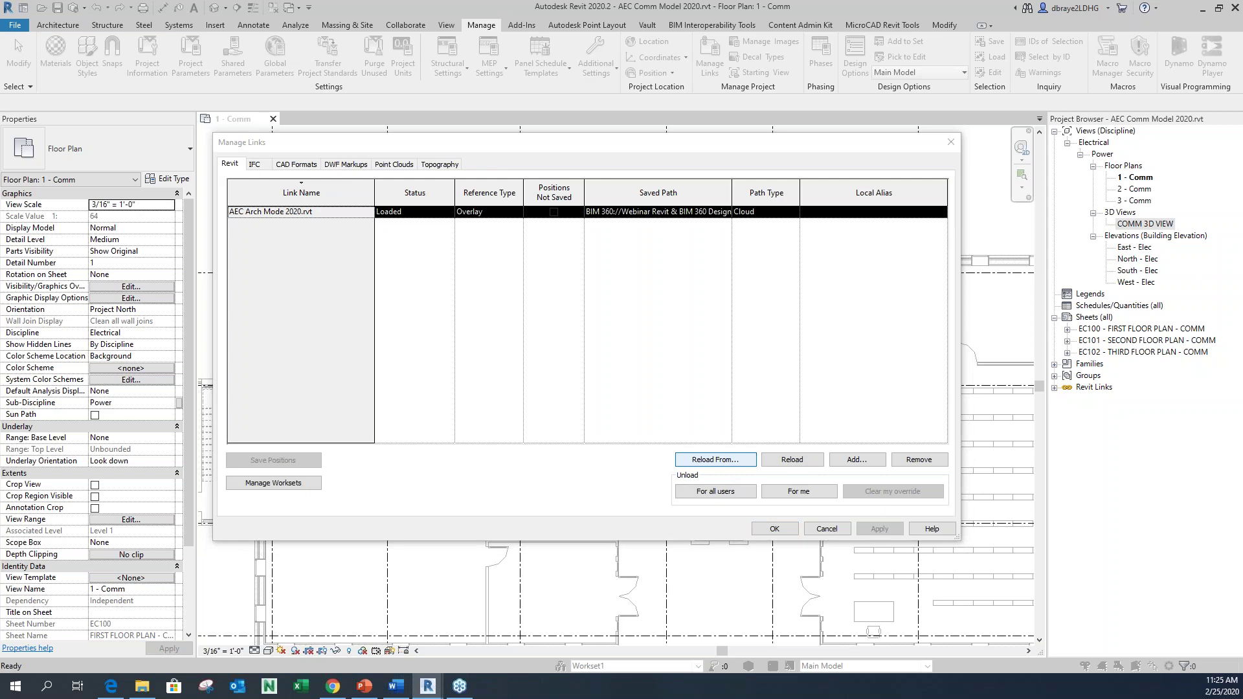
left_click(719, 460)
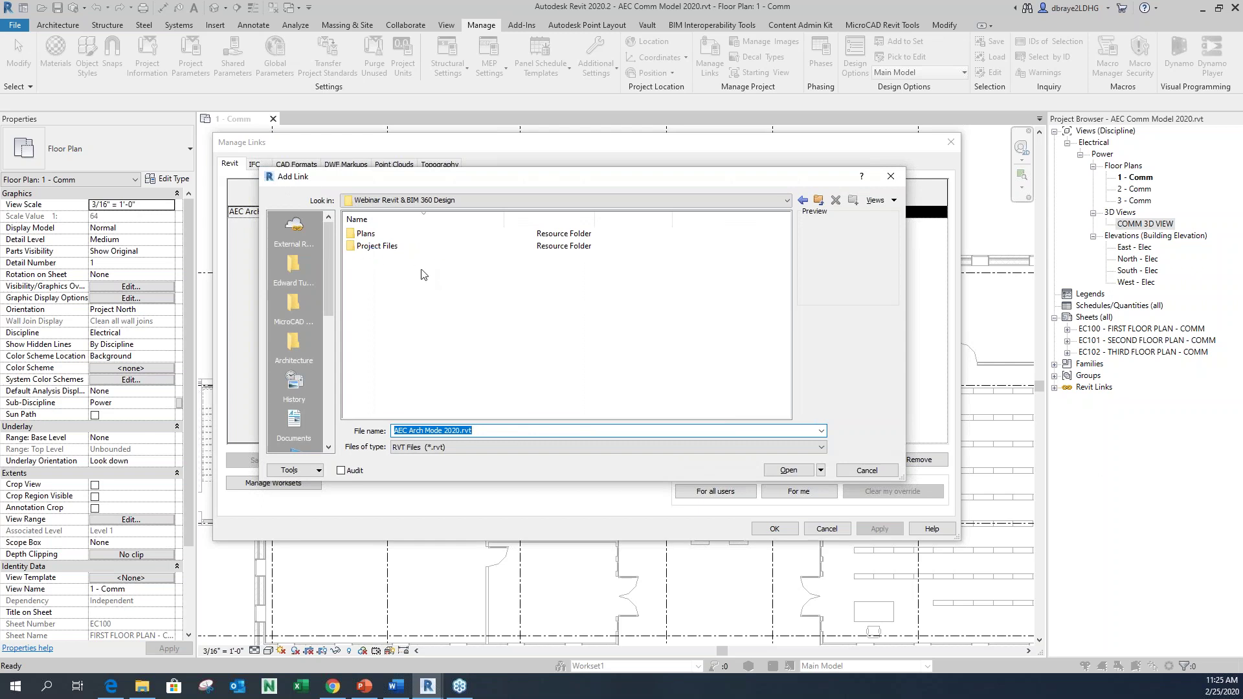
double_click(375, 247)
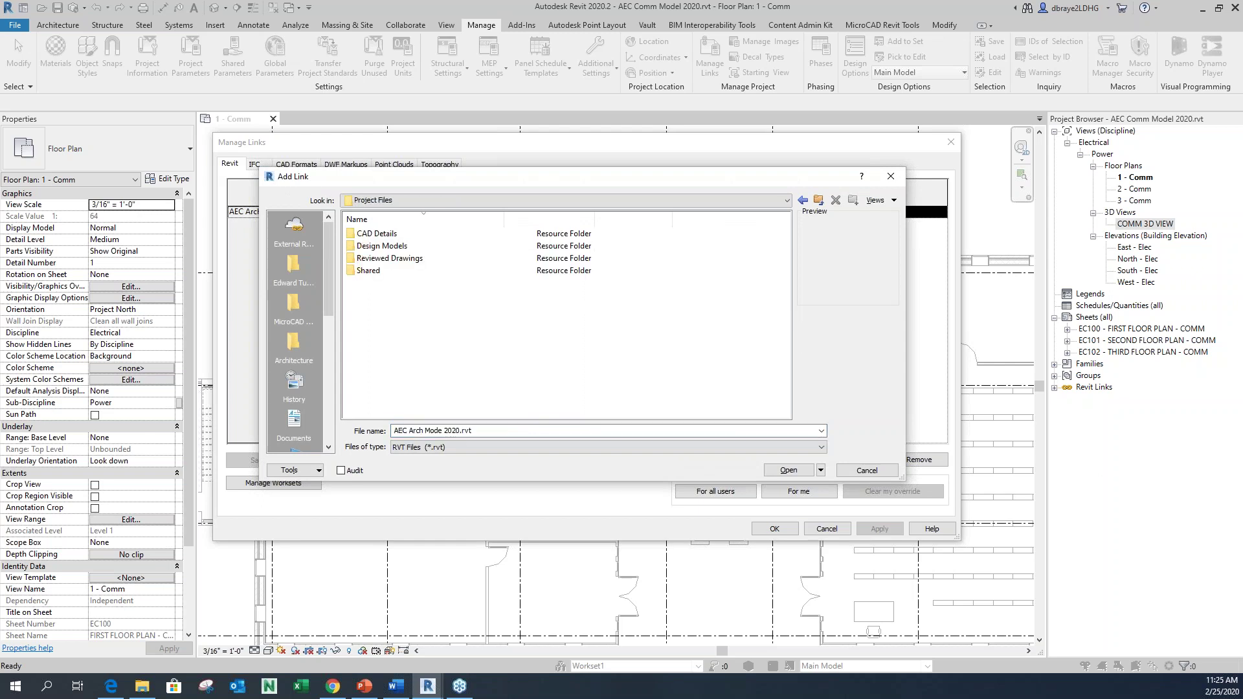
left_click(376, 247)
double_click(382, 247)
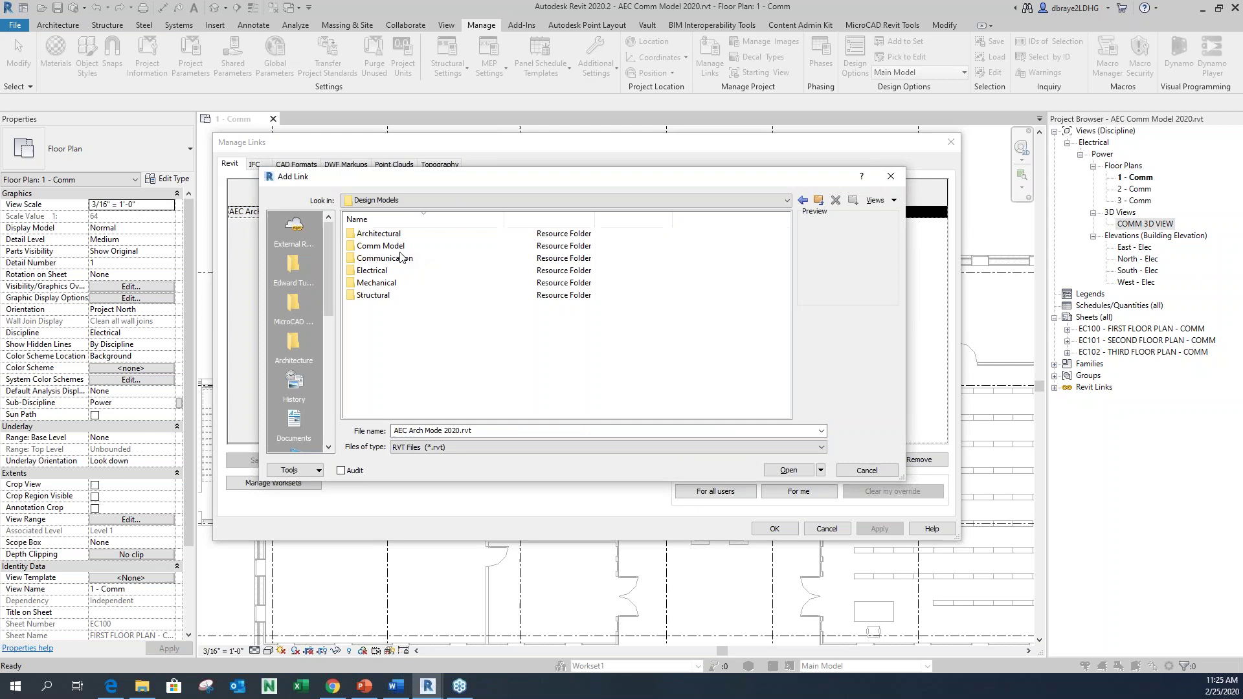
left_click(380, 235)
double_click(380, 235)
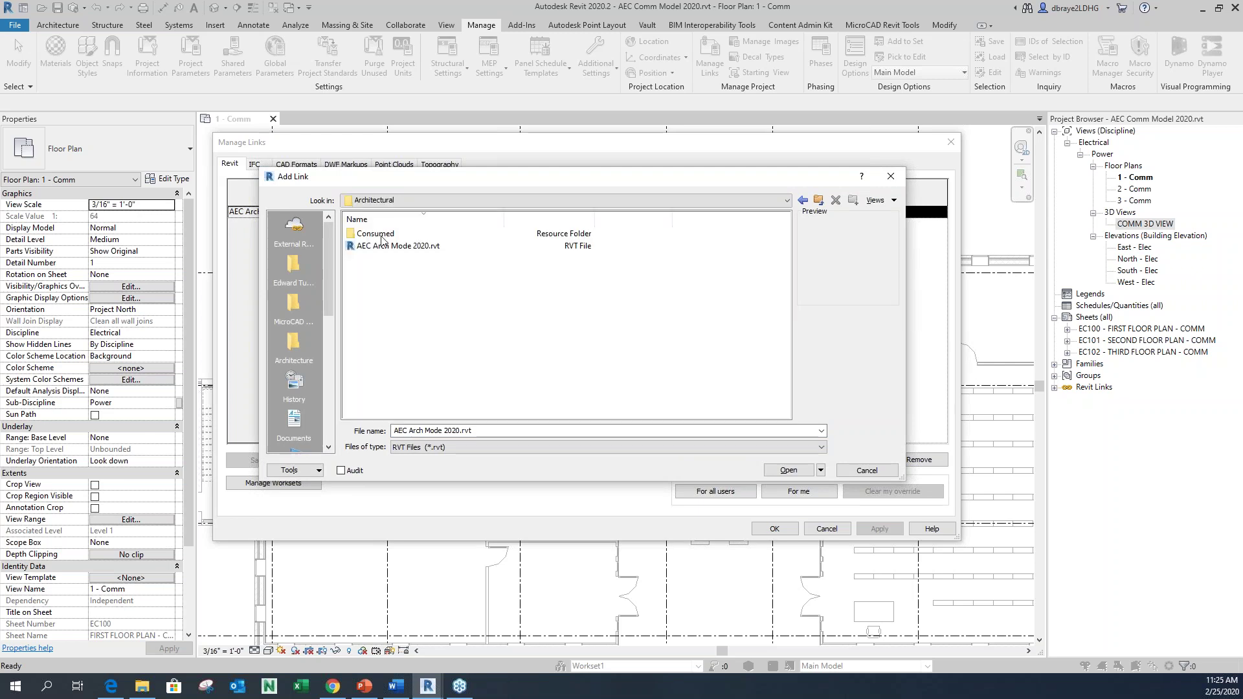
left_click(410, 254)
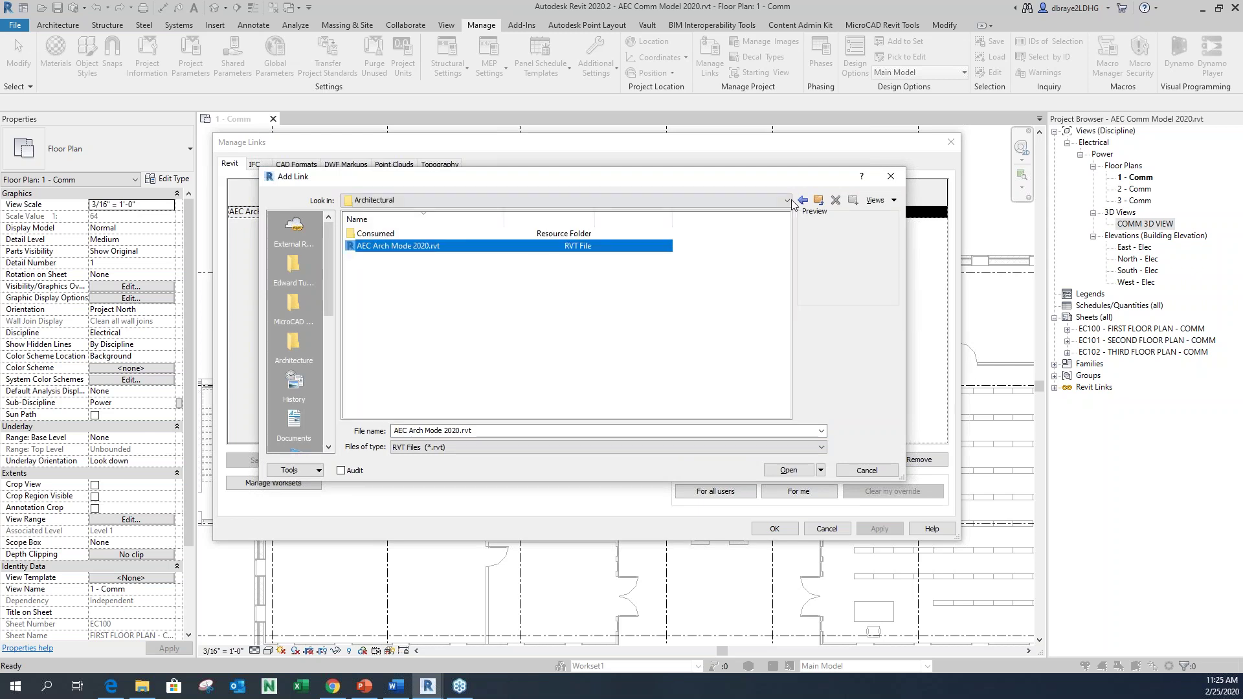
Browse to the Shared project folder and find AEC Arch Mode 2020.rvt in its Architectural subfolder
left_click(818, 201)
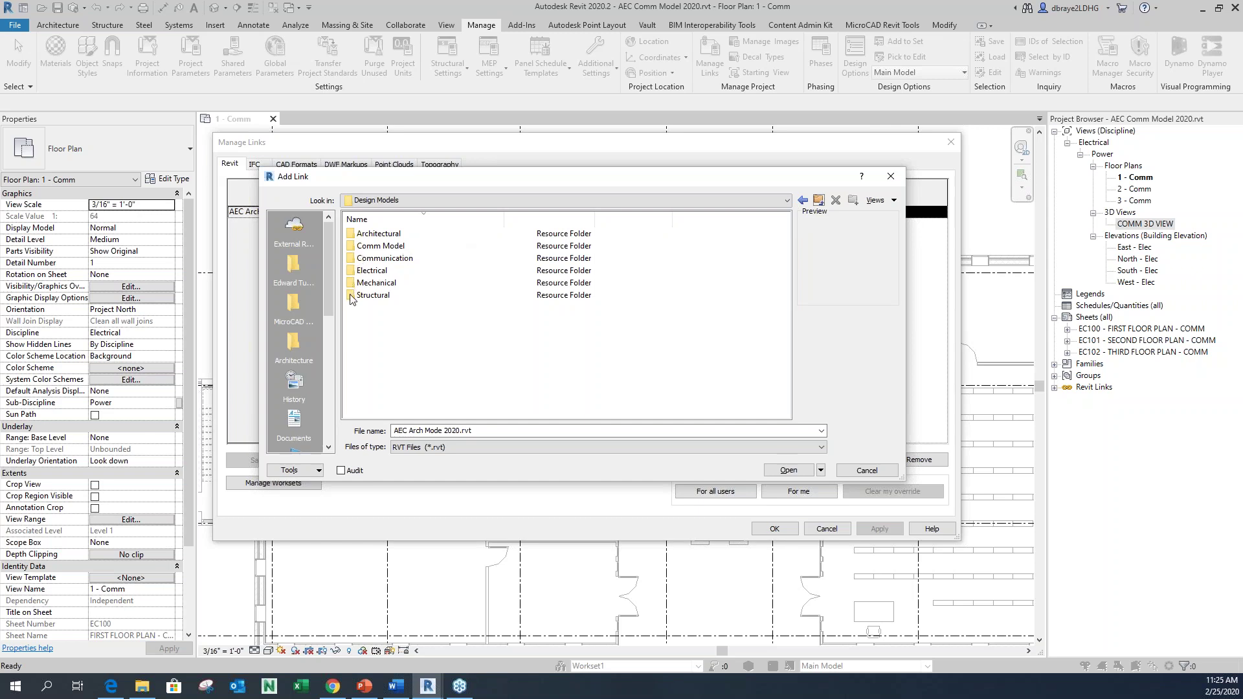
left_click(819, 201)
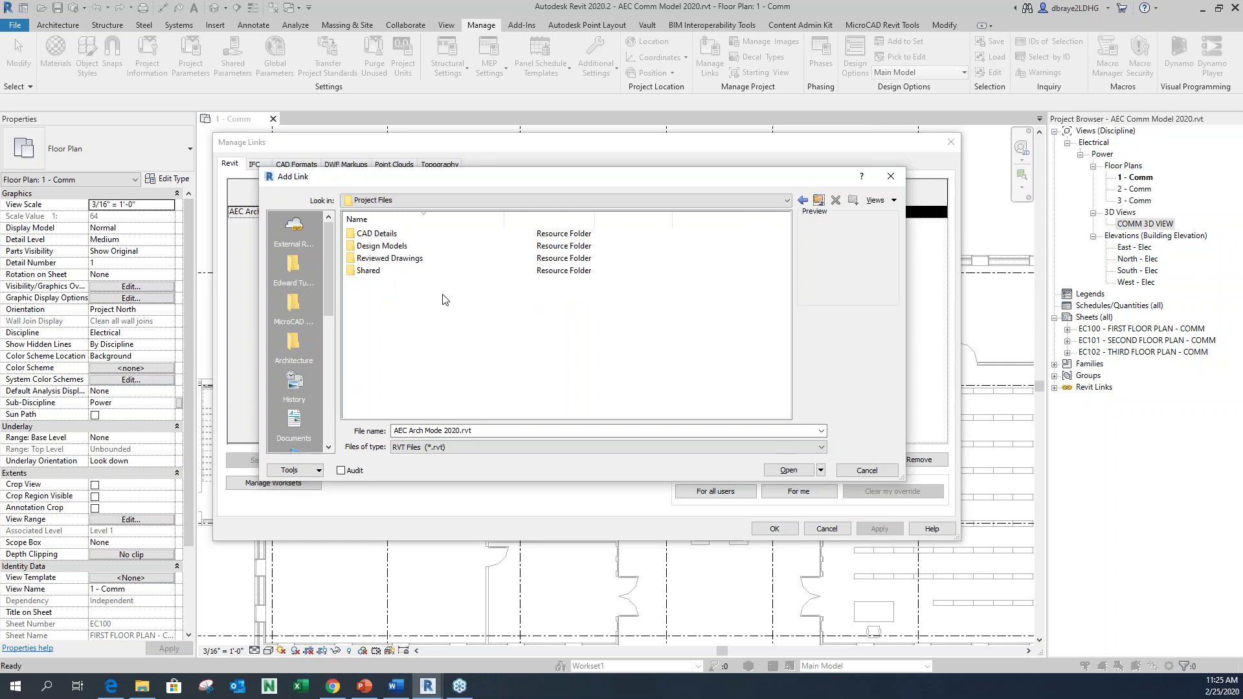
left_click(367, 276)
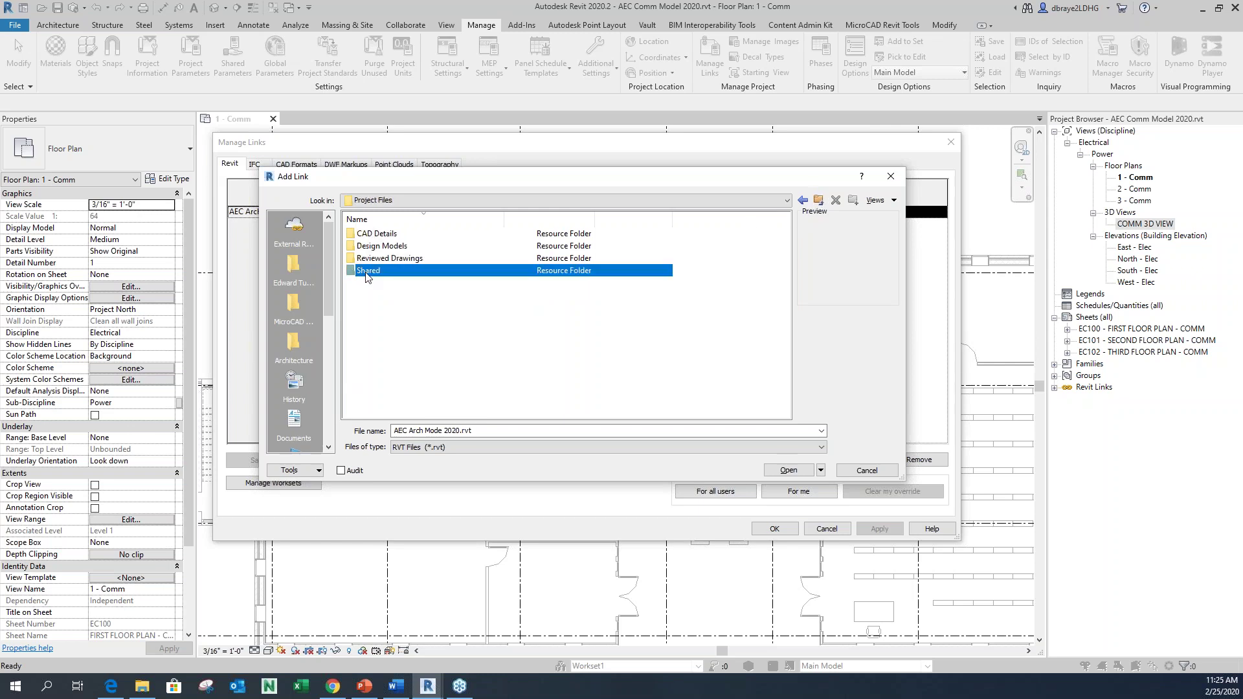
double_click(366, 275)
double_click(382, 233)
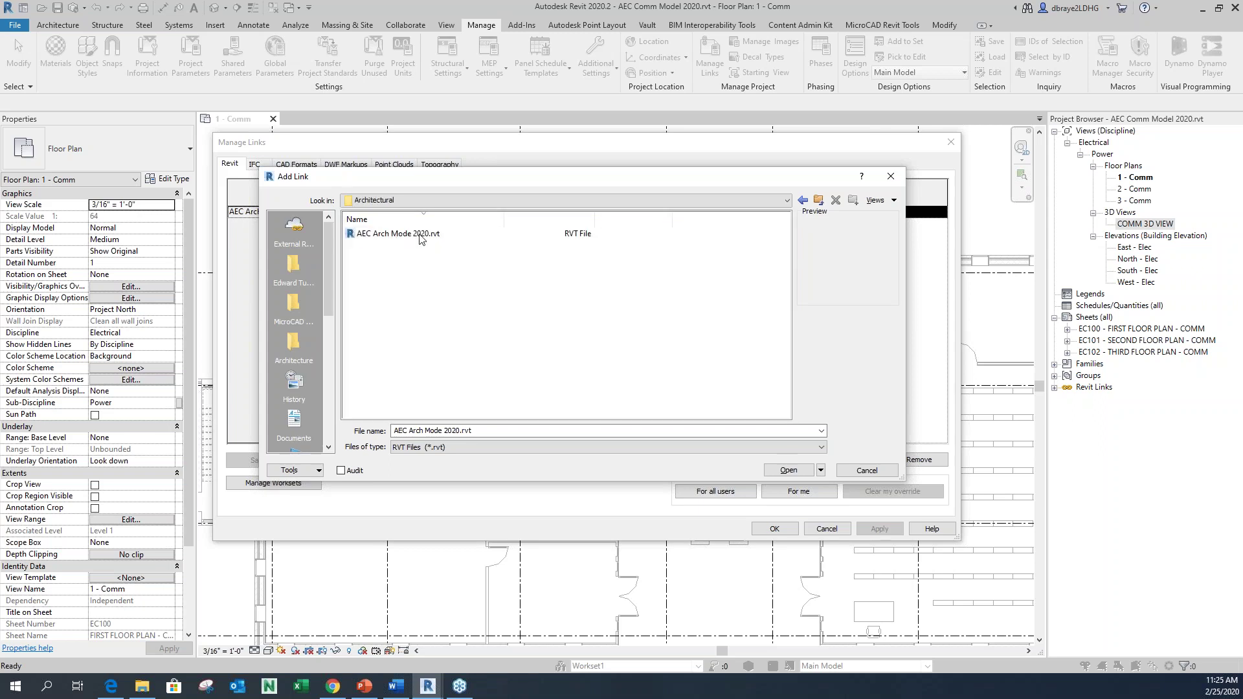
left_click(421, 234)
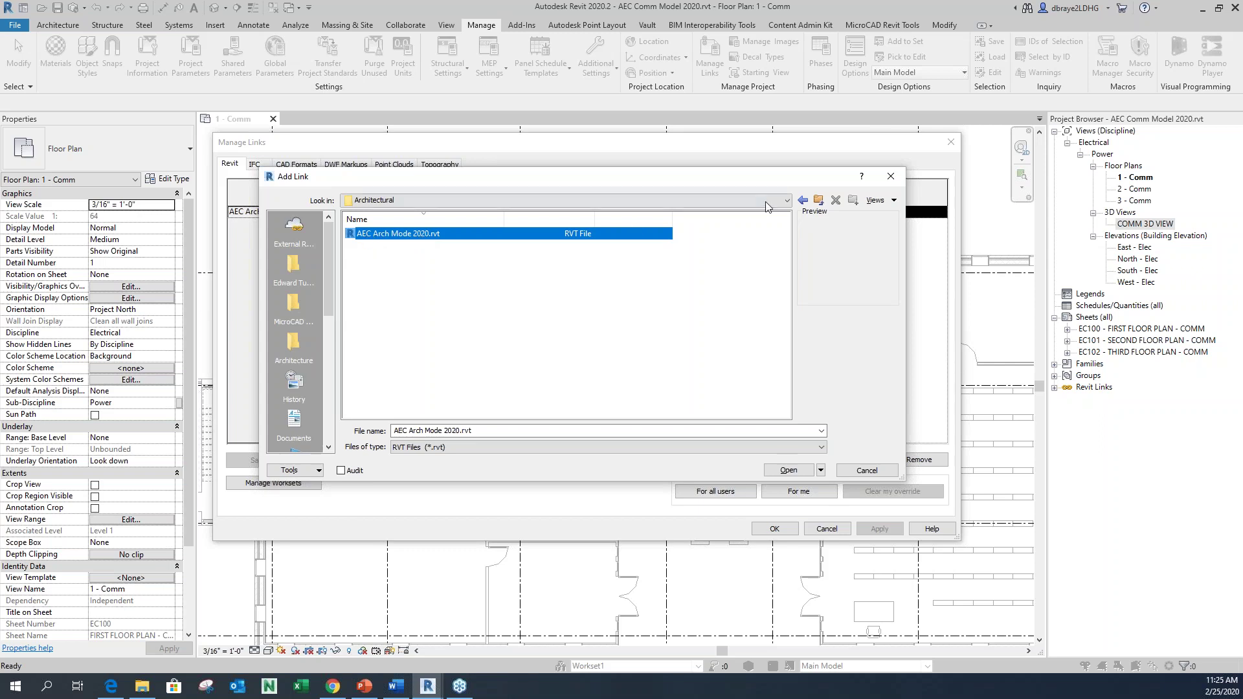
Go back to Design Models and inspect the Consumed folder inside the Electrical team folder
left_click(818, 200)
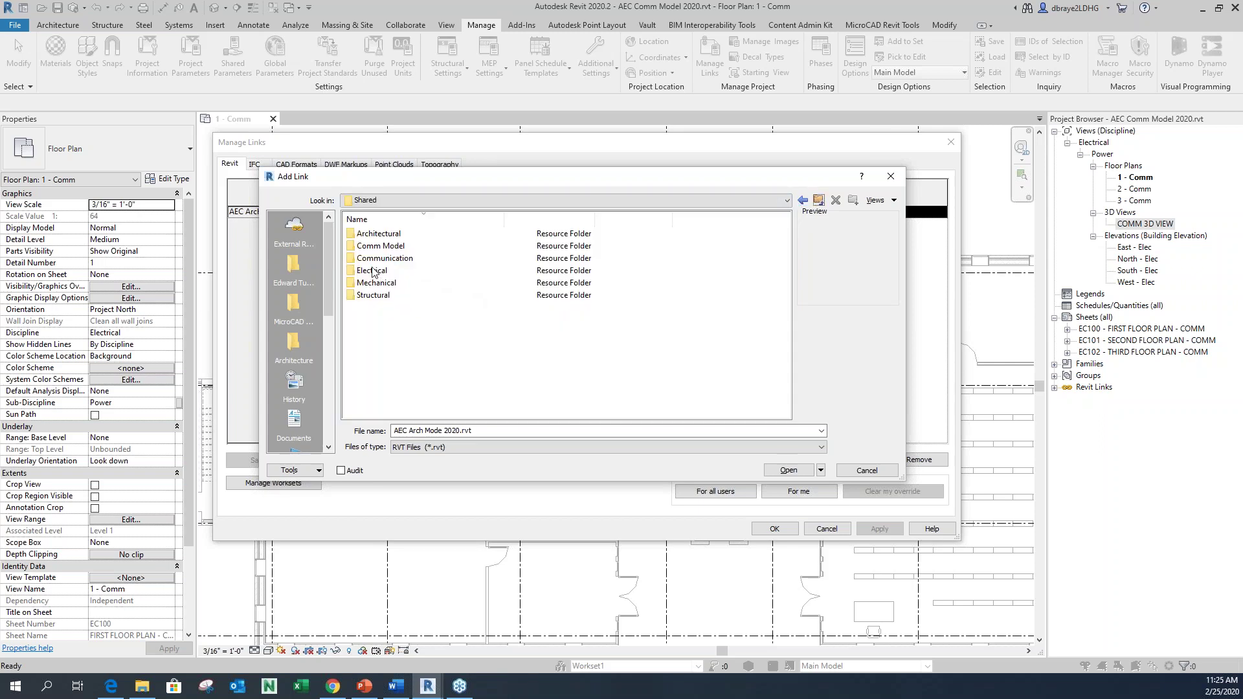
left_click(819, 201)
double_click(381, 247)
left_click(380, 271)
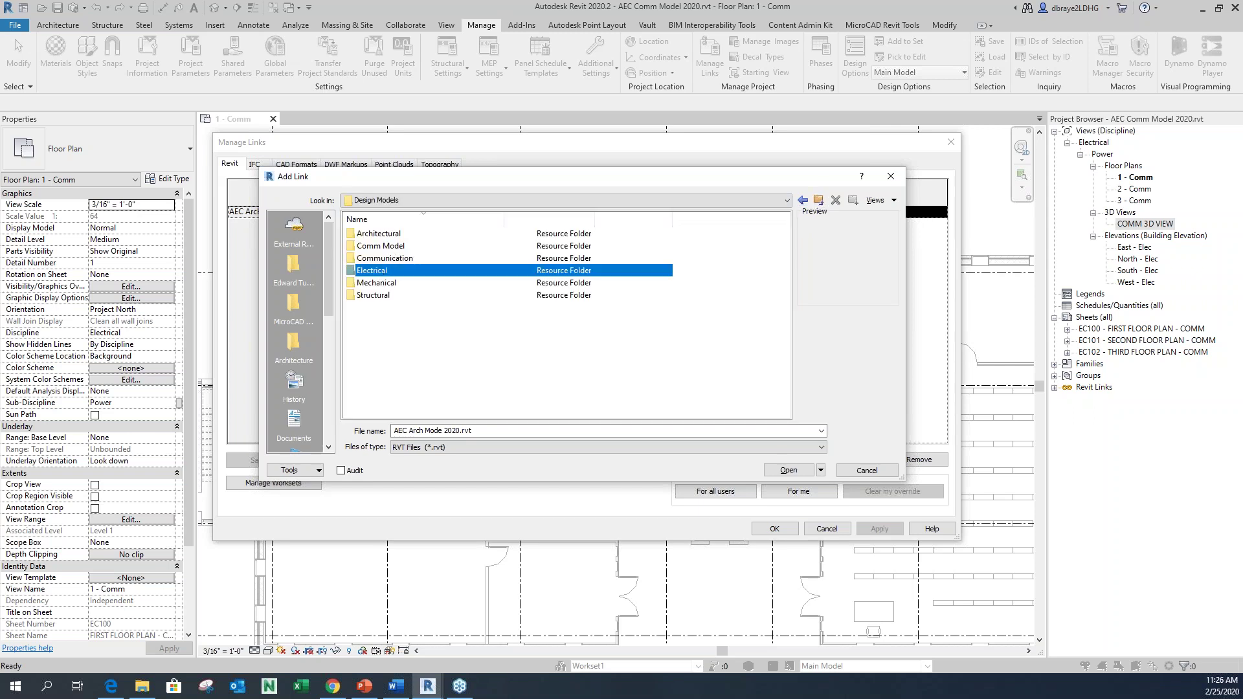
double_click(381, 272)
left_click(385, 235)
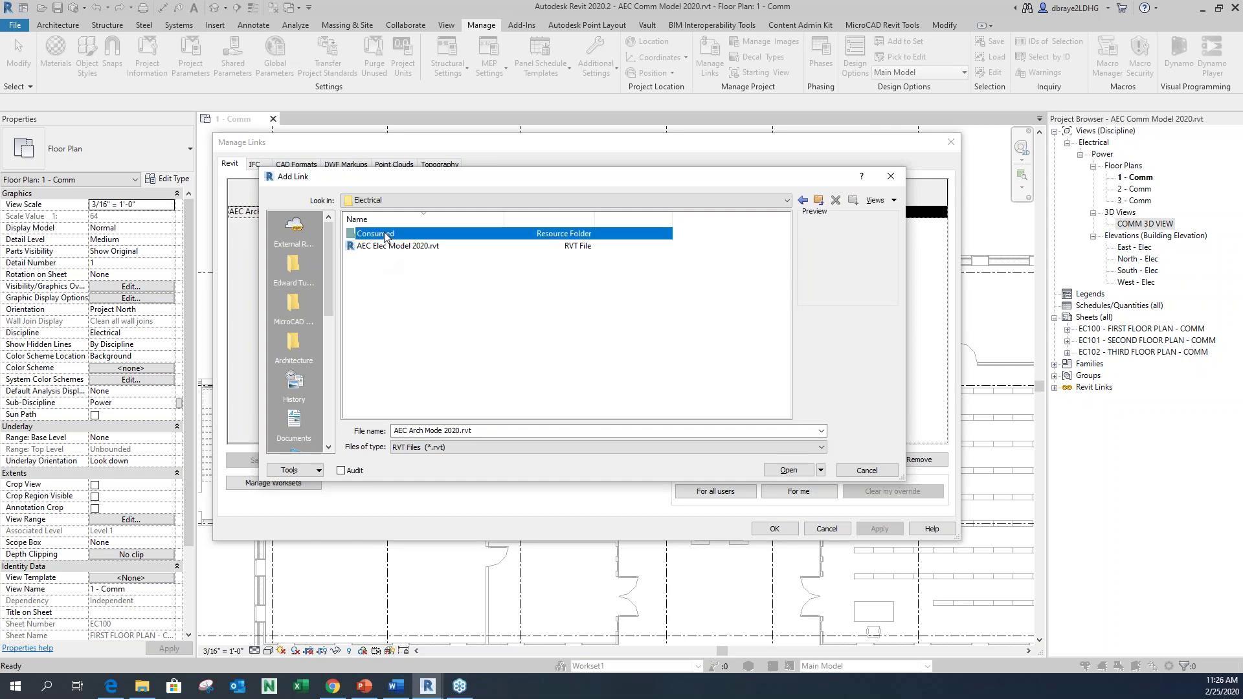
double_click(386, 235)
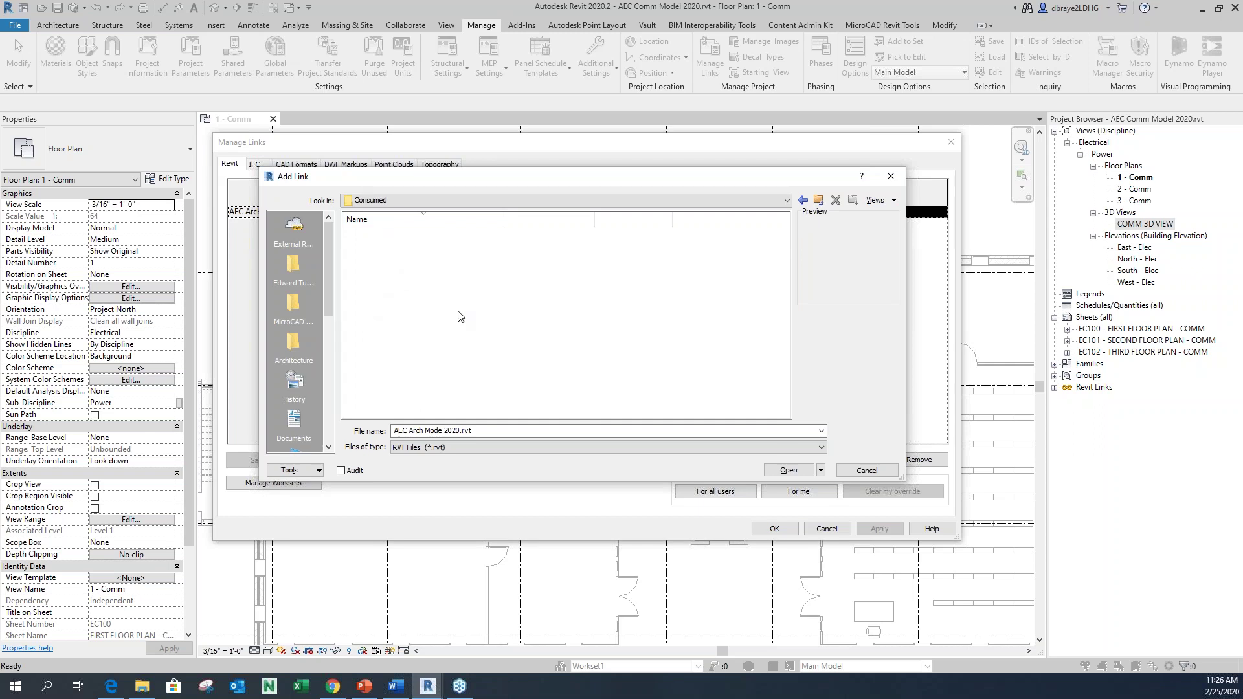
Inspect the Consumed folder inside the Comm Model team folder, then close the link dialogs without reloading the link
left_click(818, 201)
left_click(819, 200)
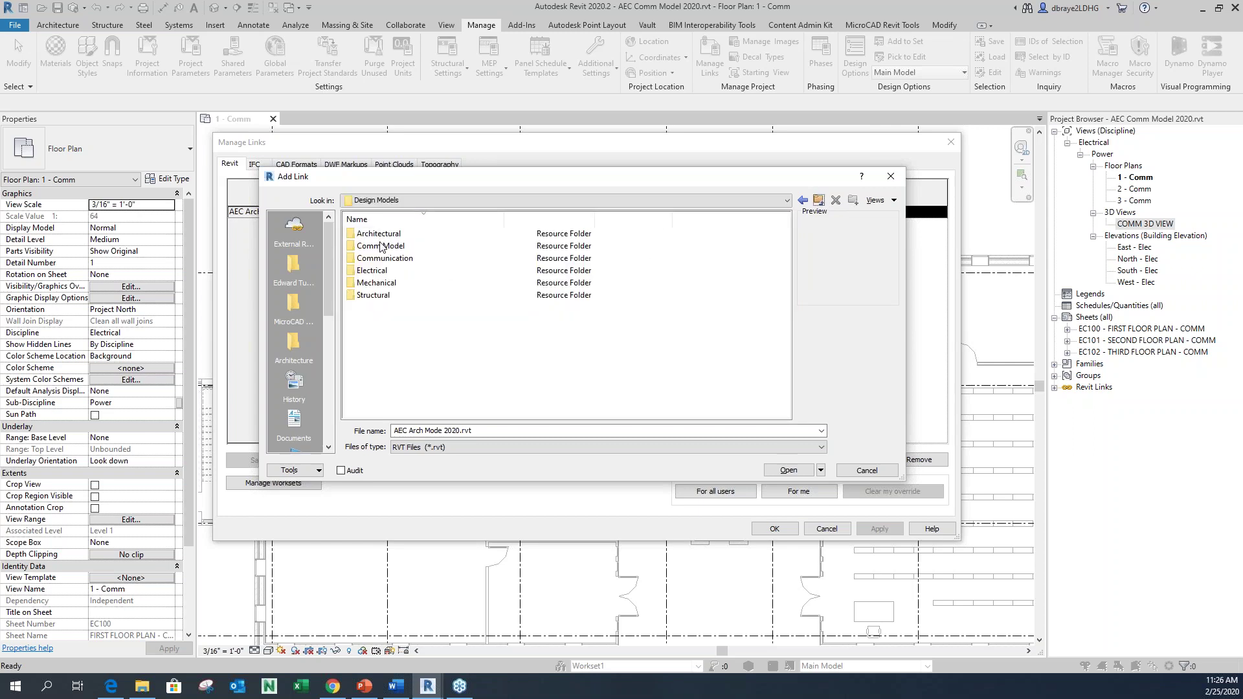
left_click(382, 247)
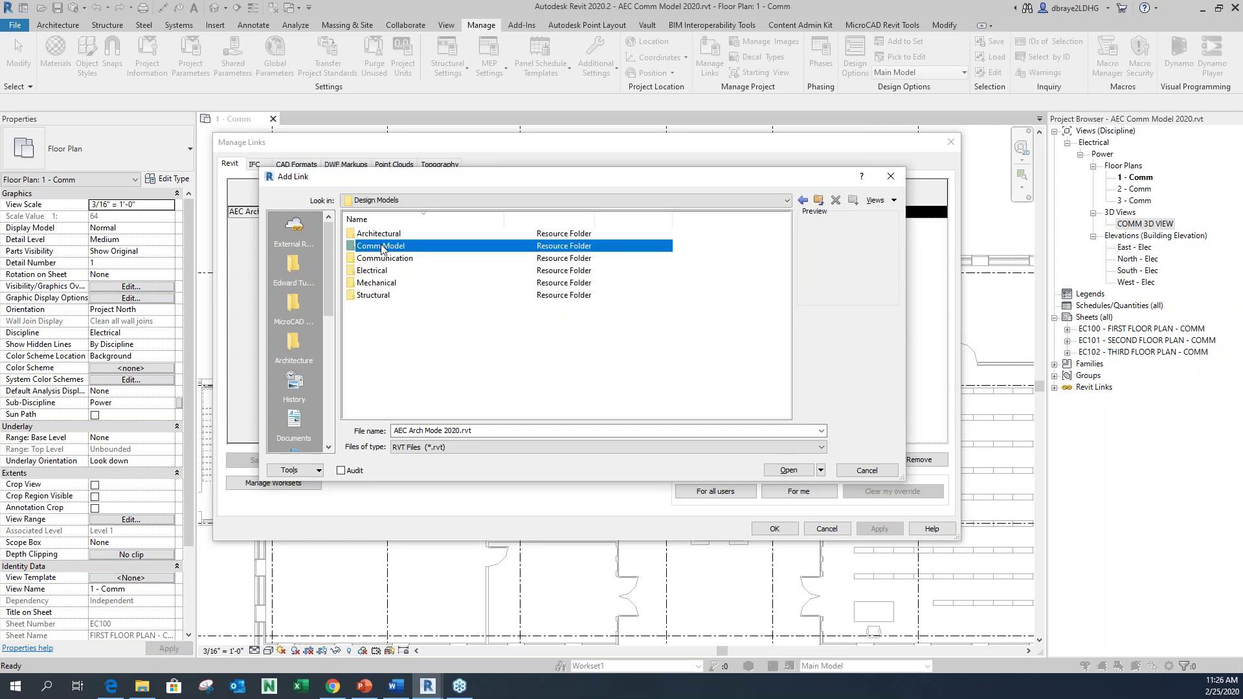
double_click(382, 247)
left_click(382, 235)
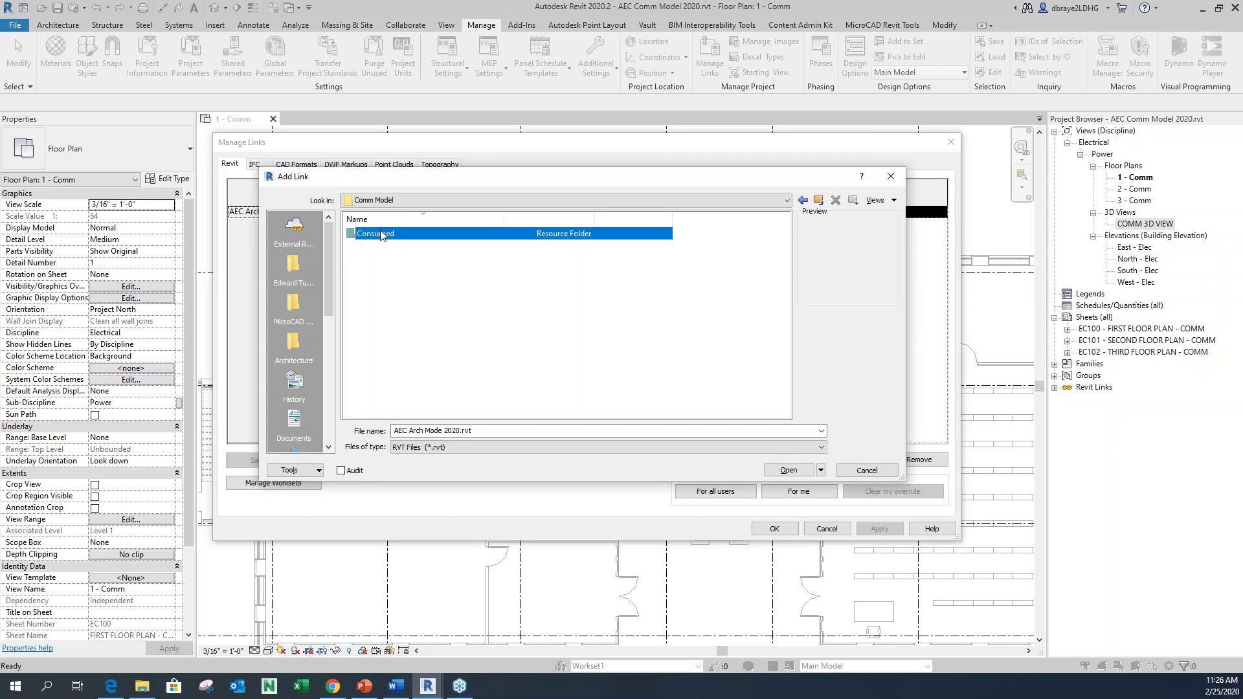
double_click(382, 235)
left_click(382, 236)
double_click(383, 237)
left_click(404, 234)
left_click(887, 177)
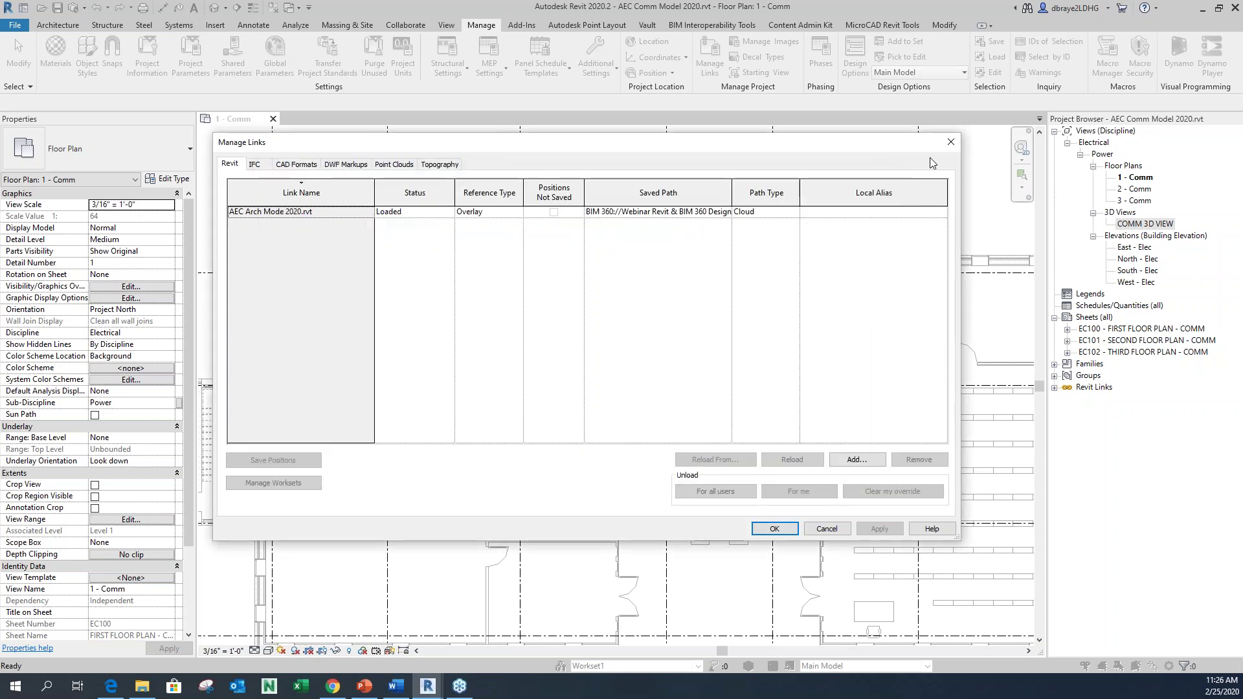
left_click(950, 142)
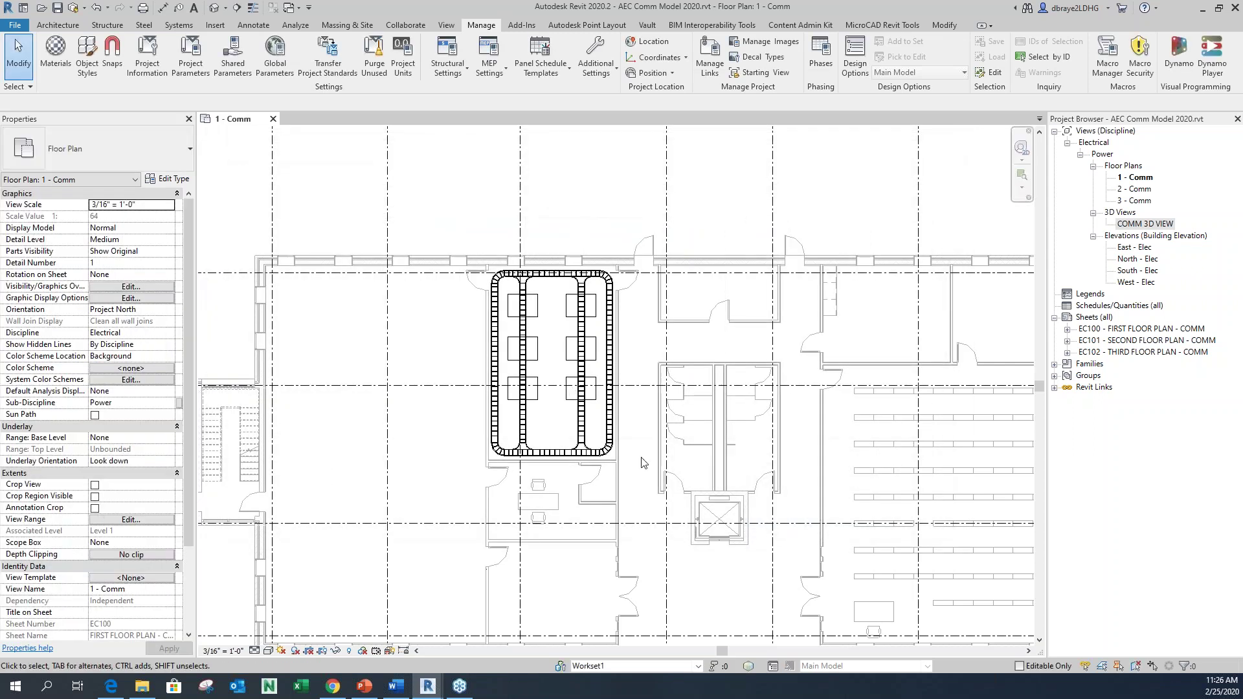
Switch to BIM 360 Design Collaboration in Chrome and schedule the Comm Model team's publishing weekly on Saturday at 06:00
left_click(1205, 8)
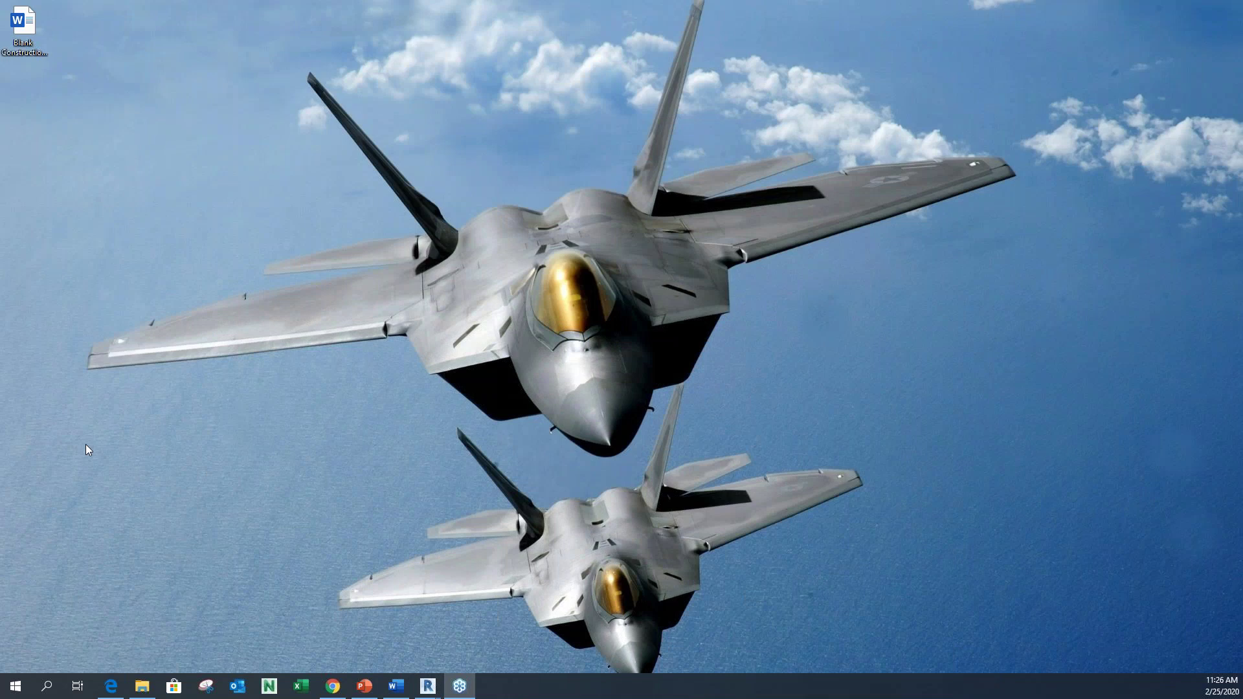
left_click(333, 686)
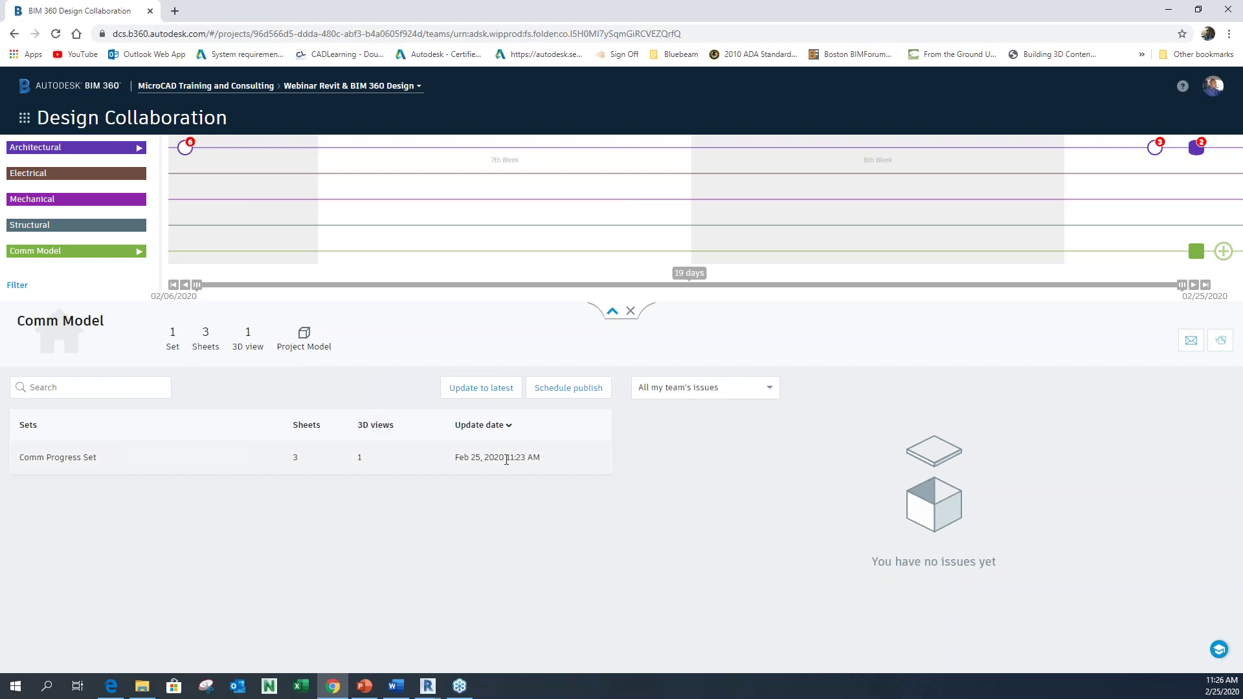
left_click(573, 391)
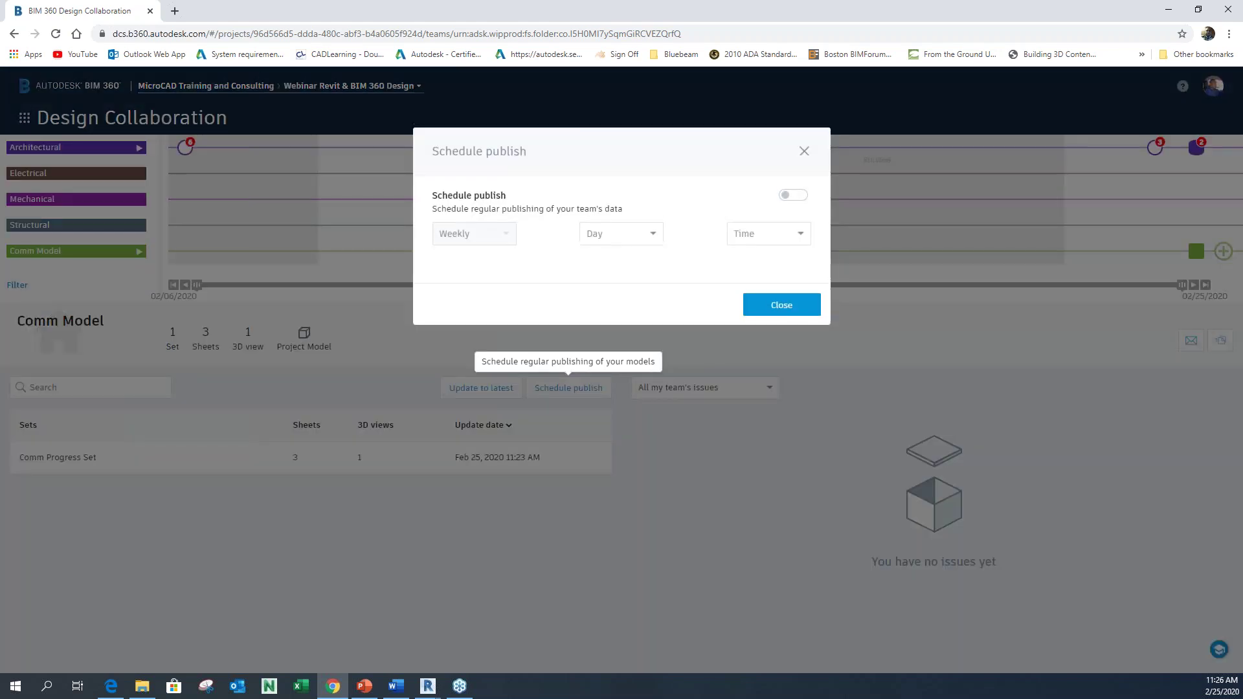
left_click(656, 238)
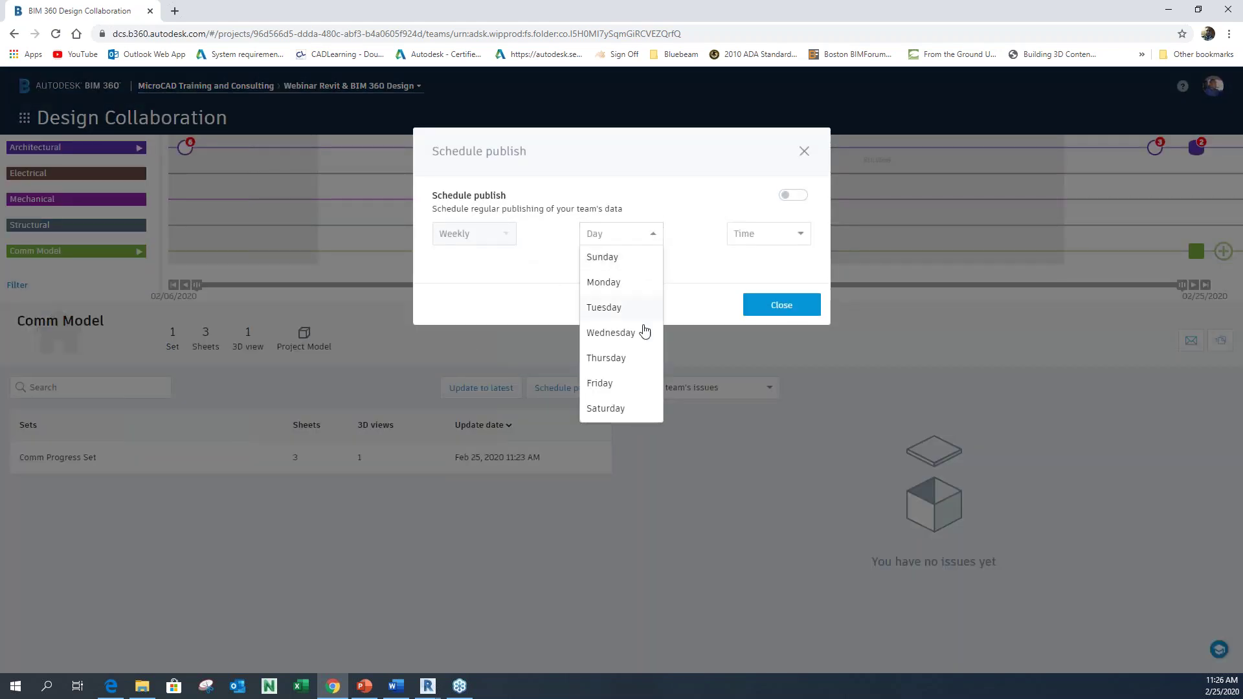
left_click(614, 408)
left_click(795, 234)
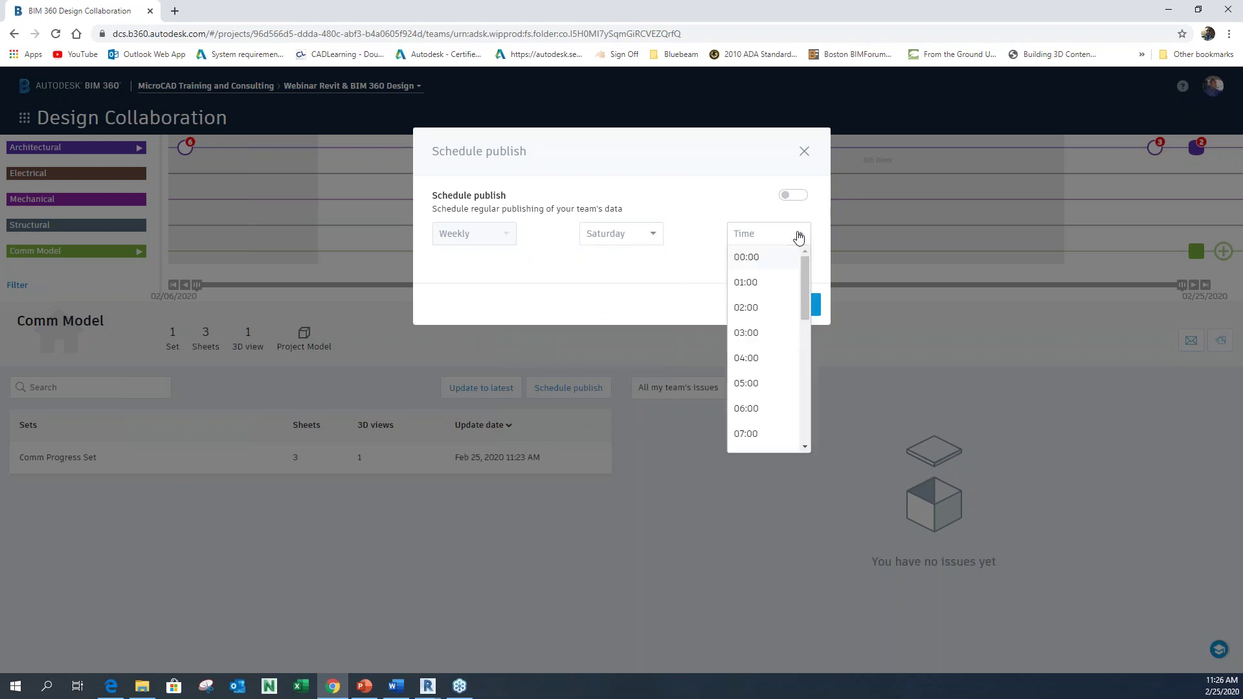
left_click(749, 410)
left_click(791, 195)
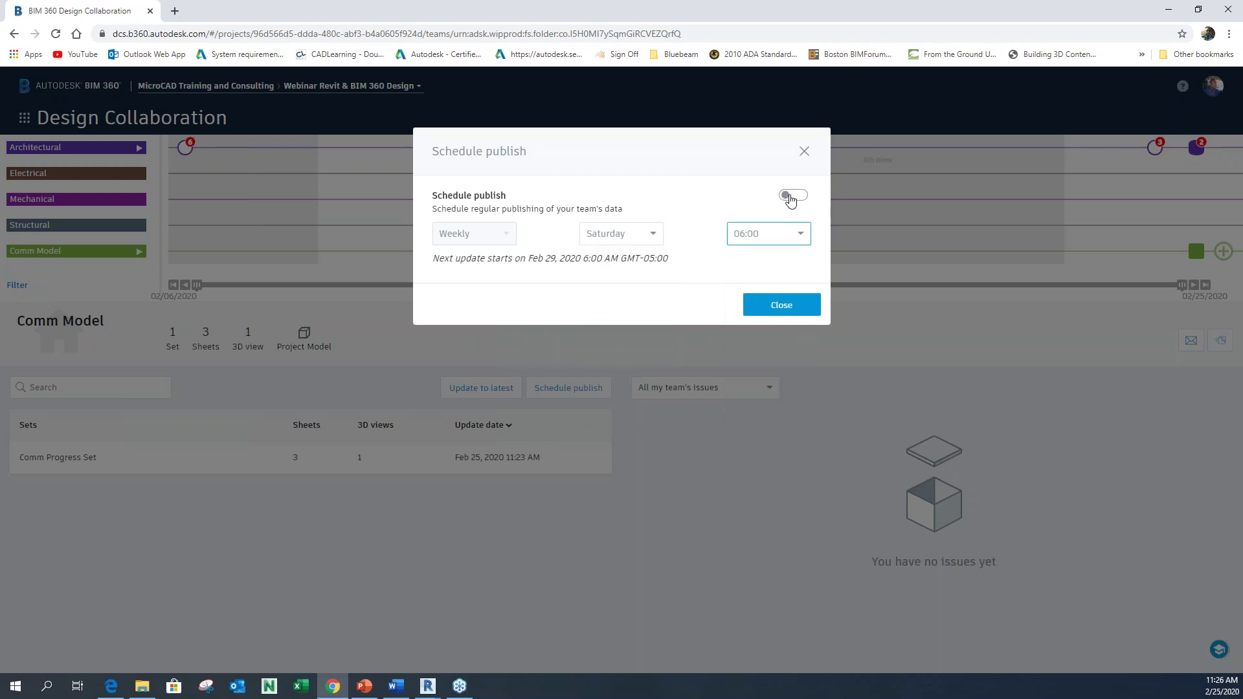
left_click(779, 308)
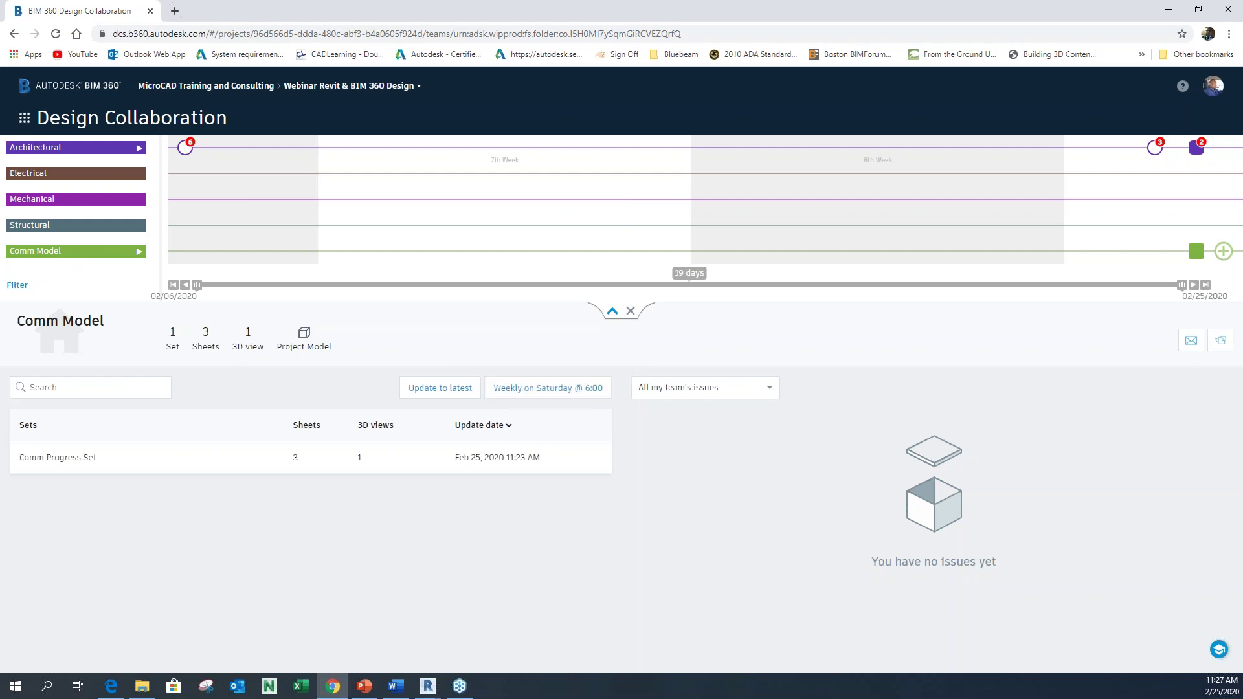
Switch to Document Management and view the Architectural and Comm Model folders under Design Models
left_click(24, 117)
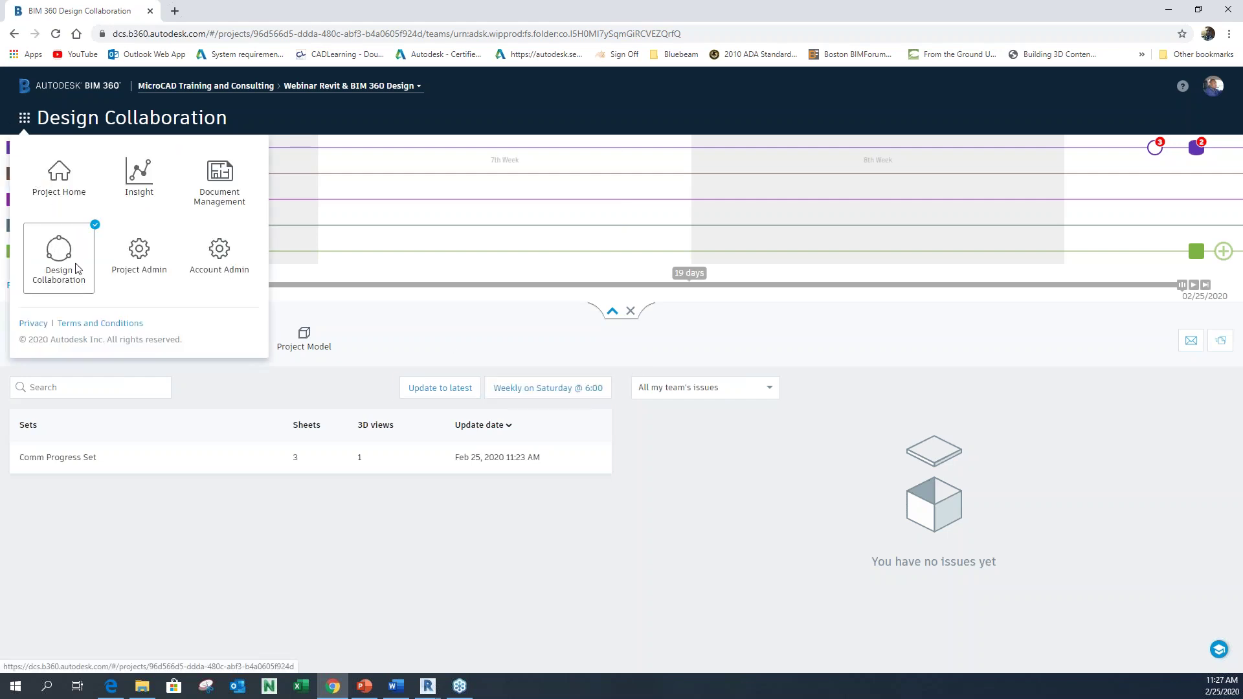
left_click(221, 183)
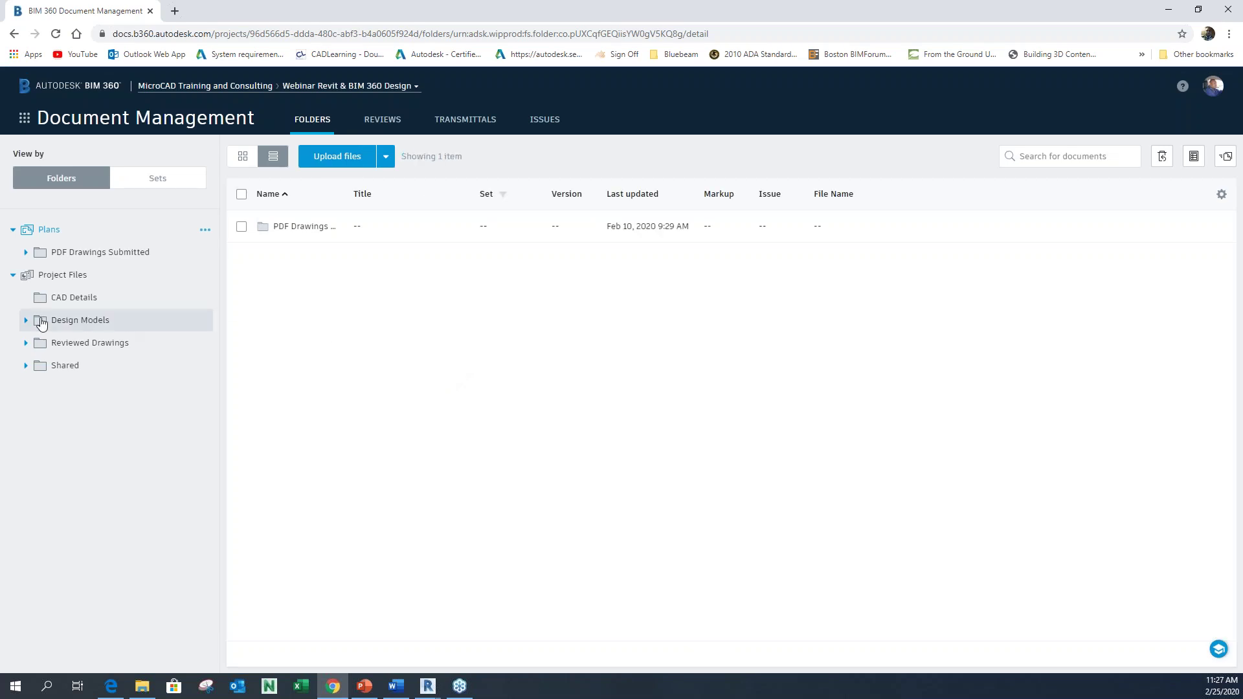
left_click(26, 321)
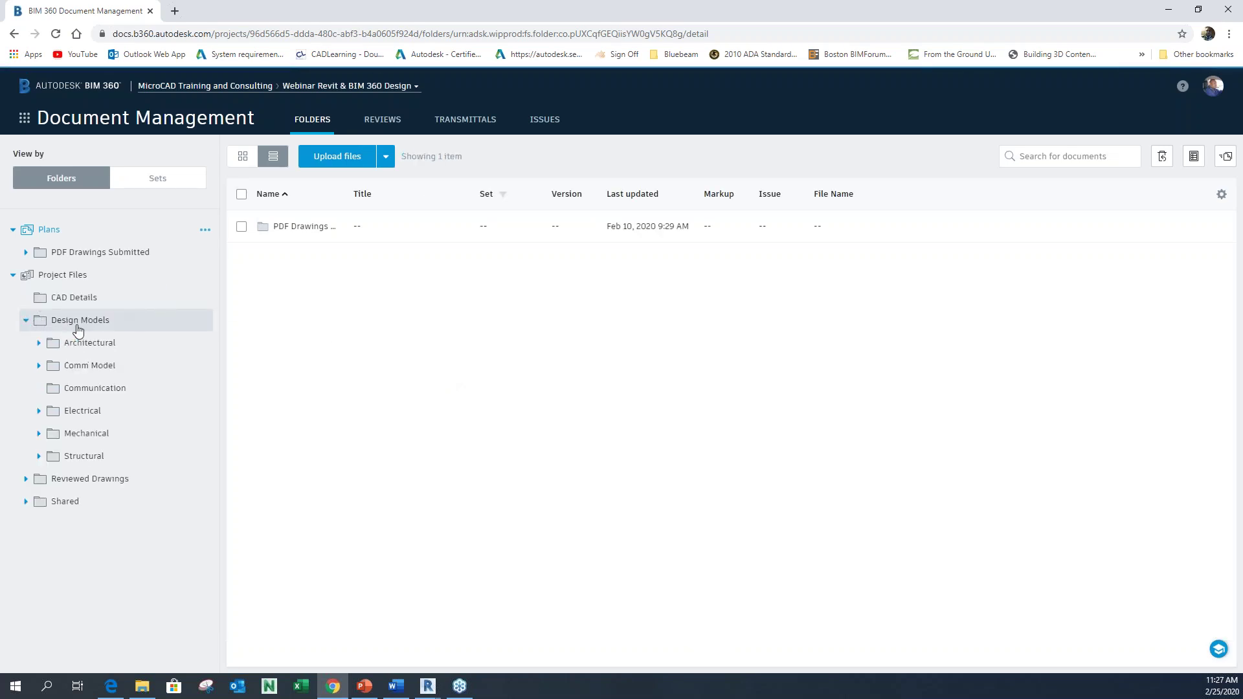
left_click(88, 343)
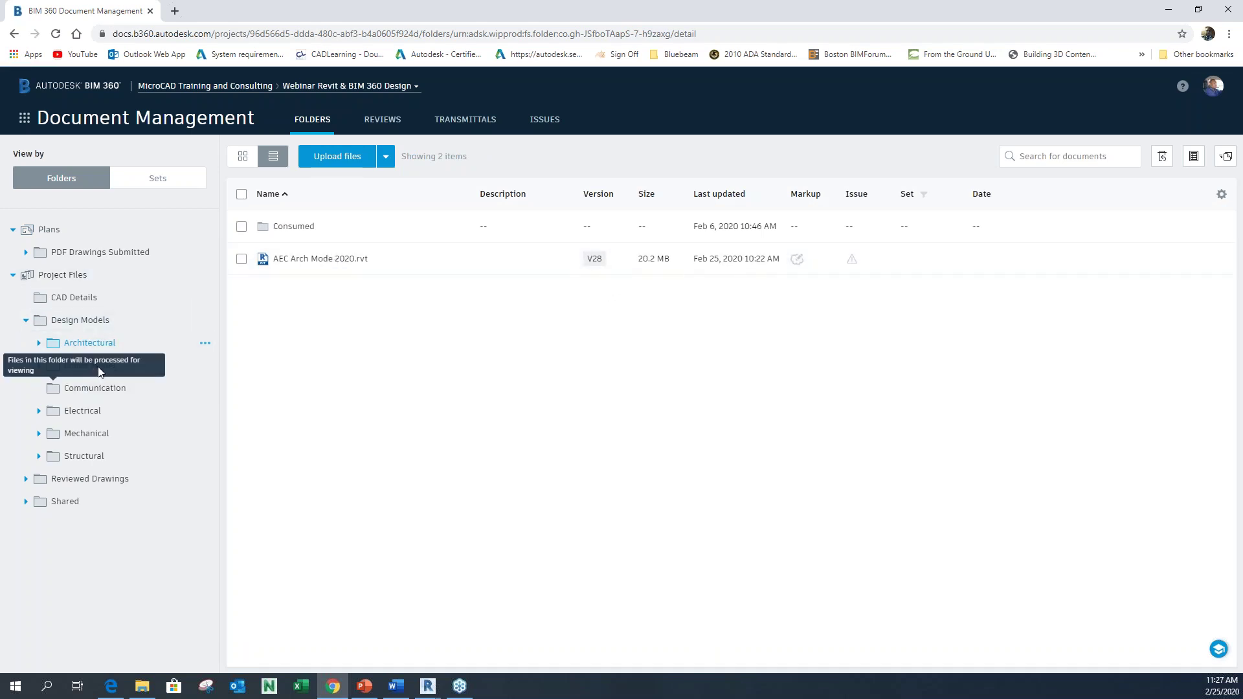
left_click(201, 368)
left_click(88, 365)
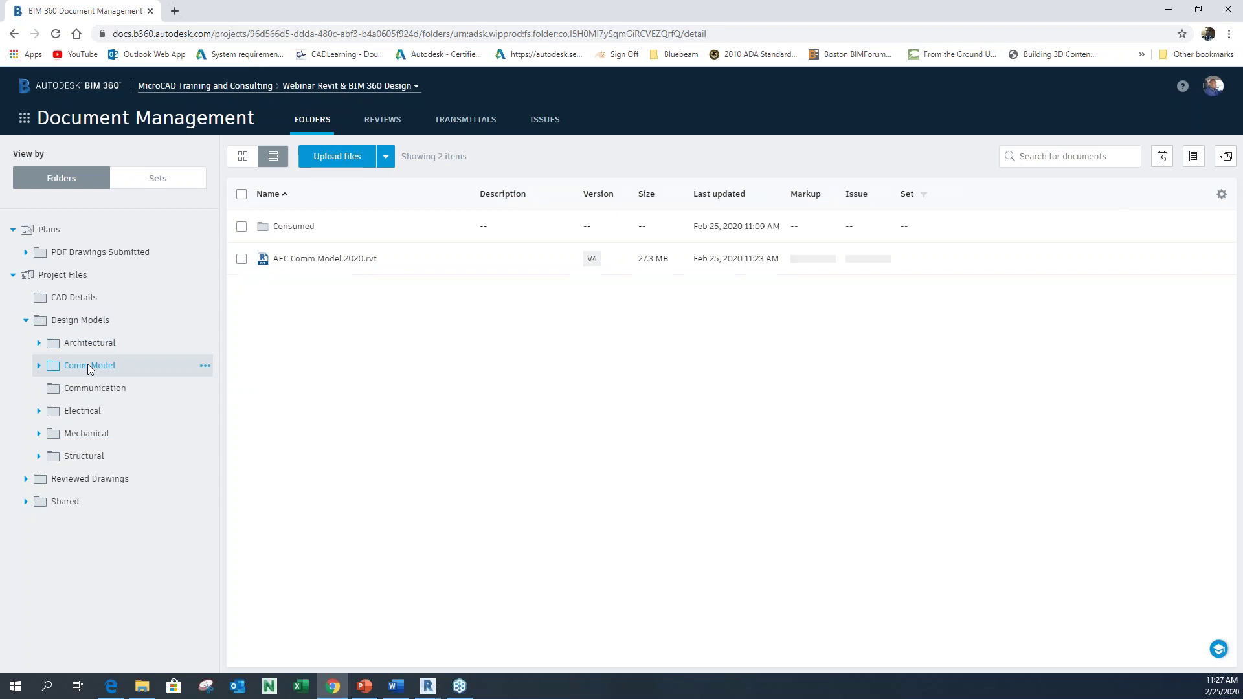
Download AEC Comm Model 2020.rvt from the Comm Model folder and open the downloaded ZIP archive, dismissing the WinRAR licence reminder
left_click(242, 259)
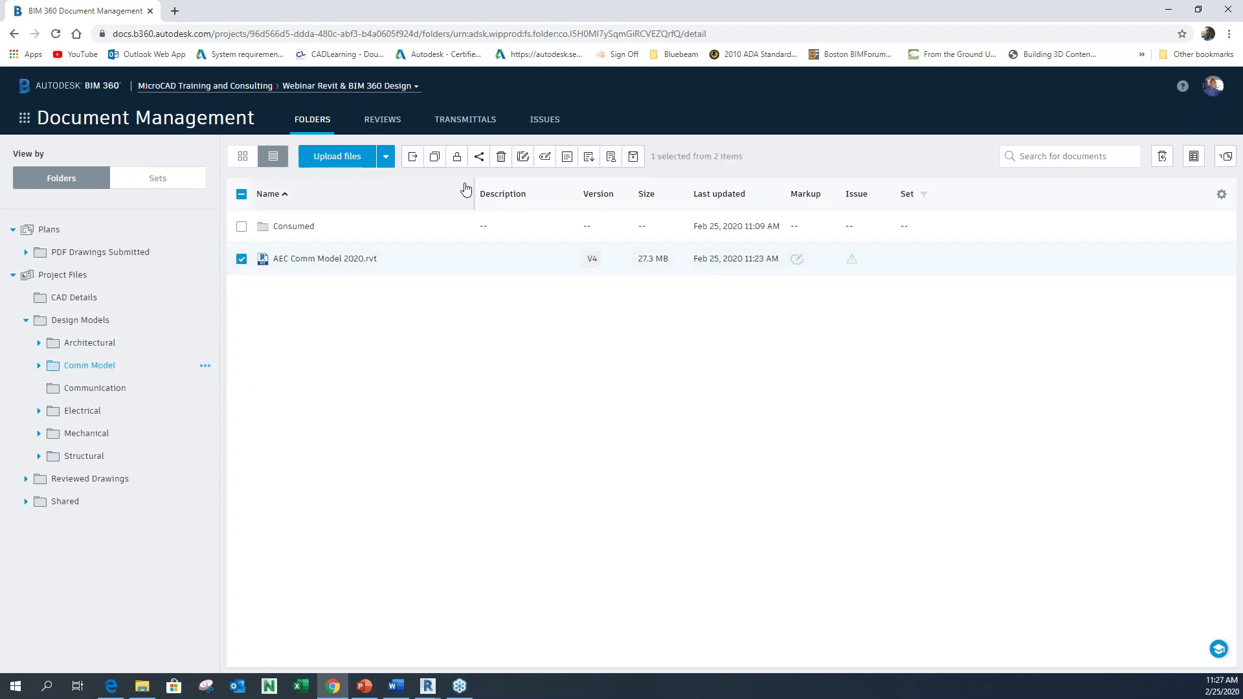
left_click(589, 160)
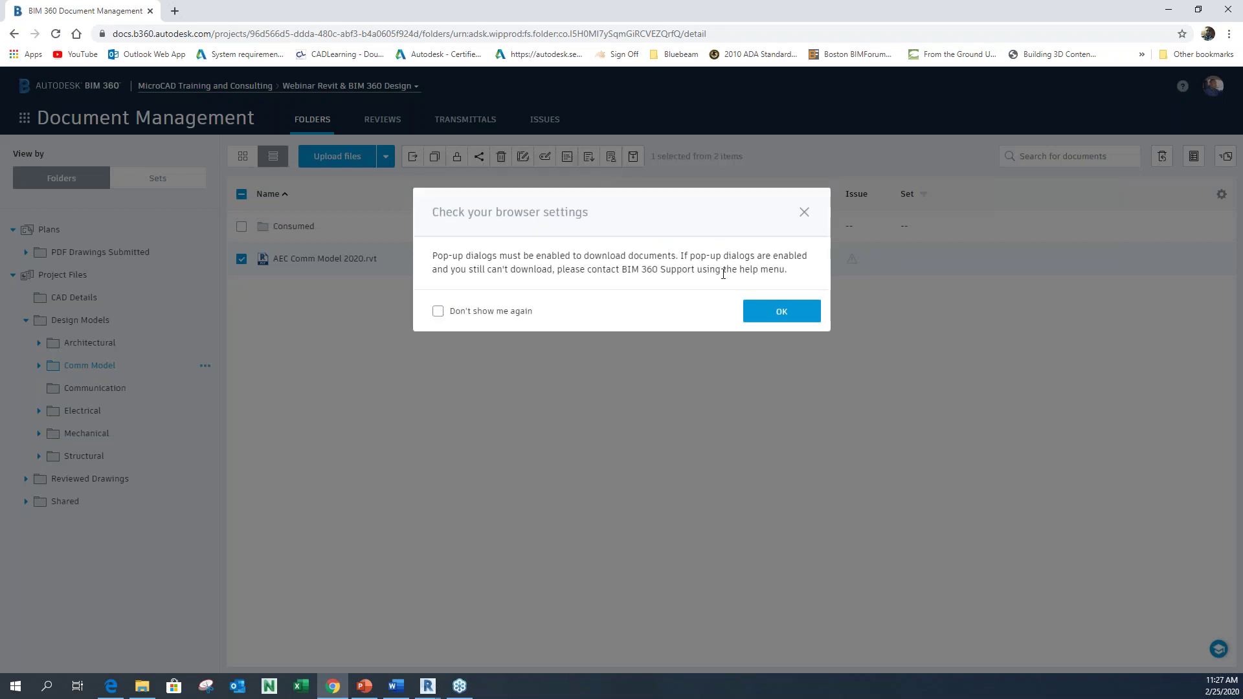
left_click(757, 314)
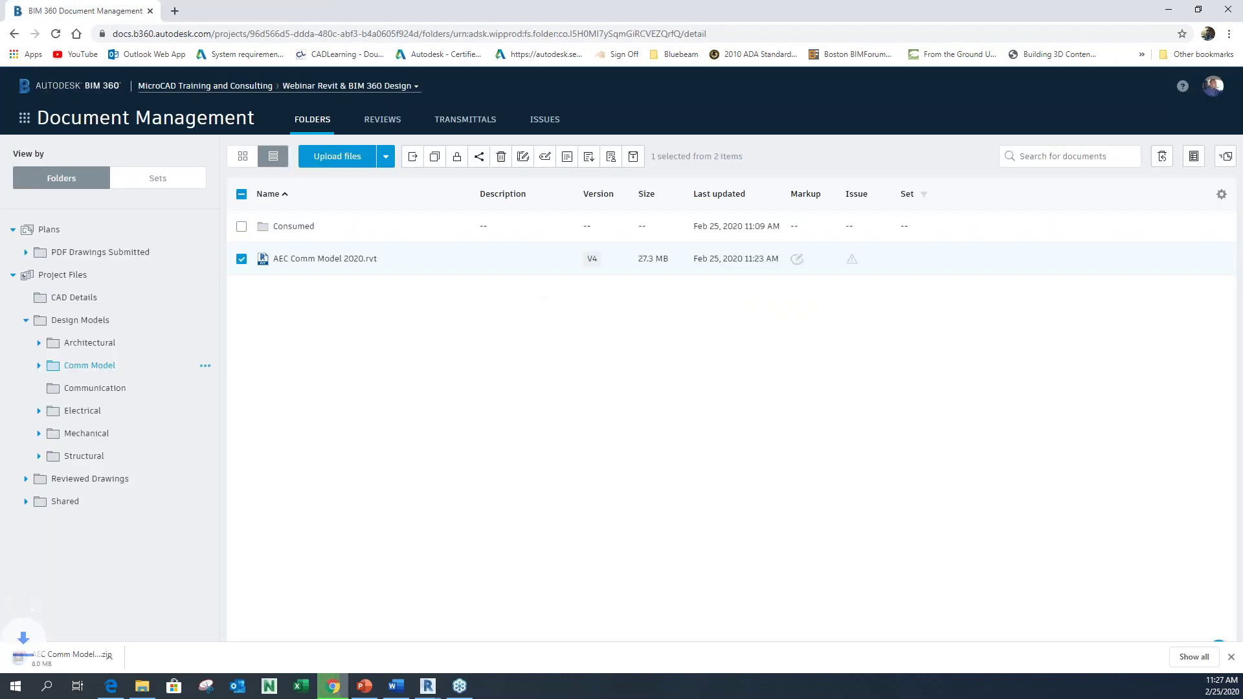
left_click(77, 659)
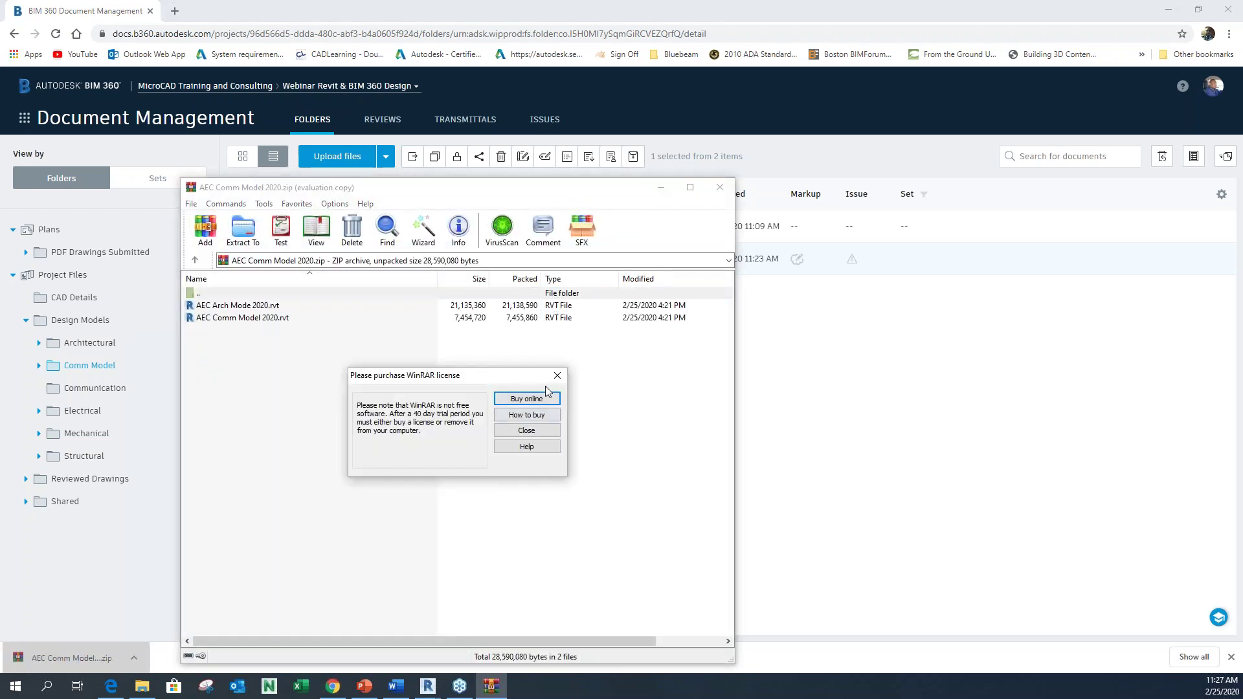
left_click(526, 430)
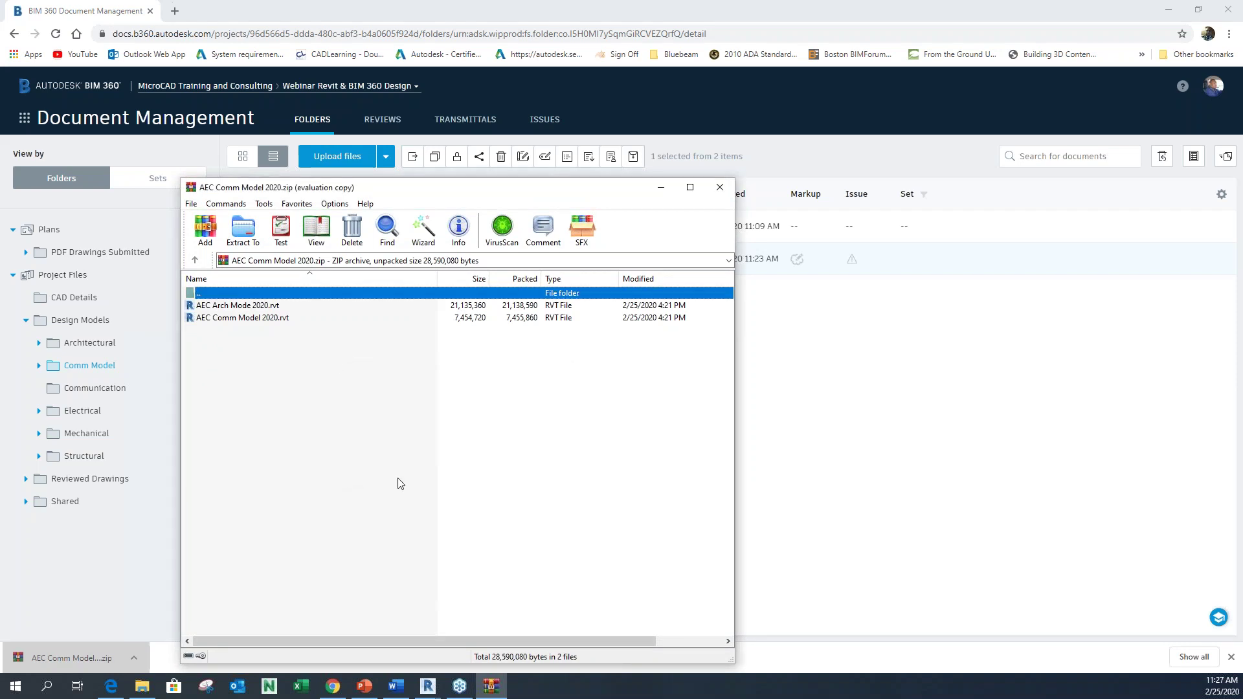
Copy AEC Comm Model 2020.rvt from the archive into the Webinar Revit & BIM 360 Design Project Backup Files folder and move both windows aside
left_click(142, 686)
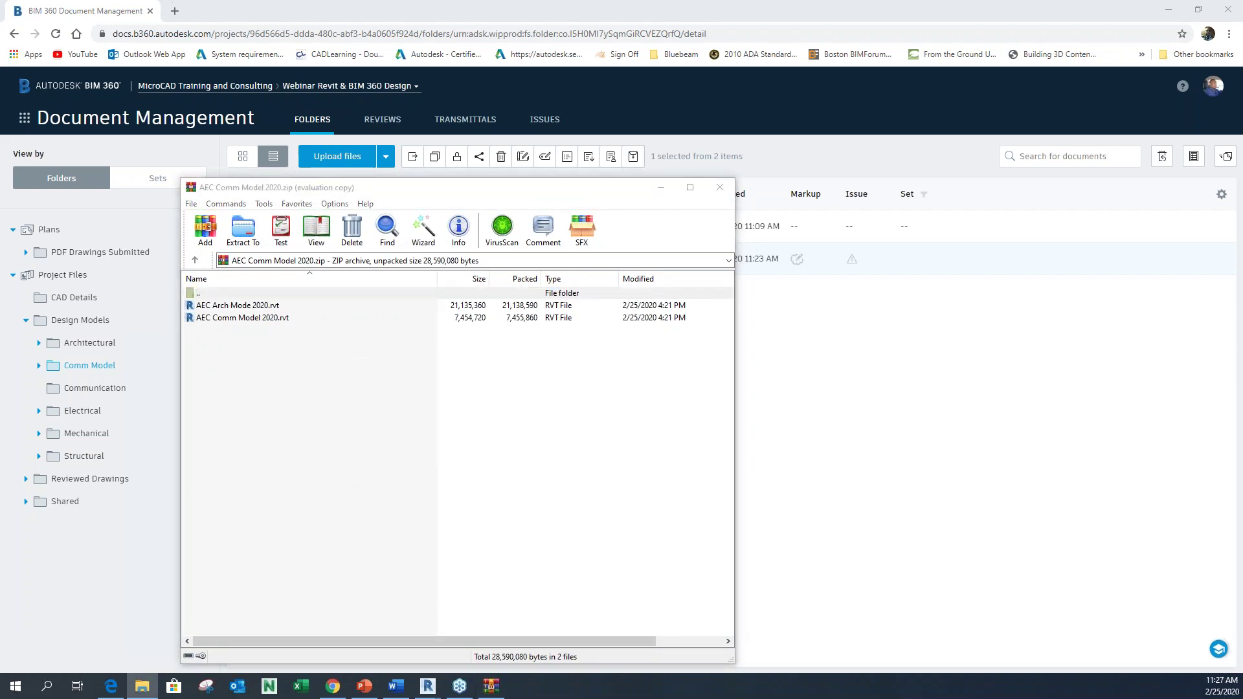
left_click_drag(1242, 61, 1242, 120)
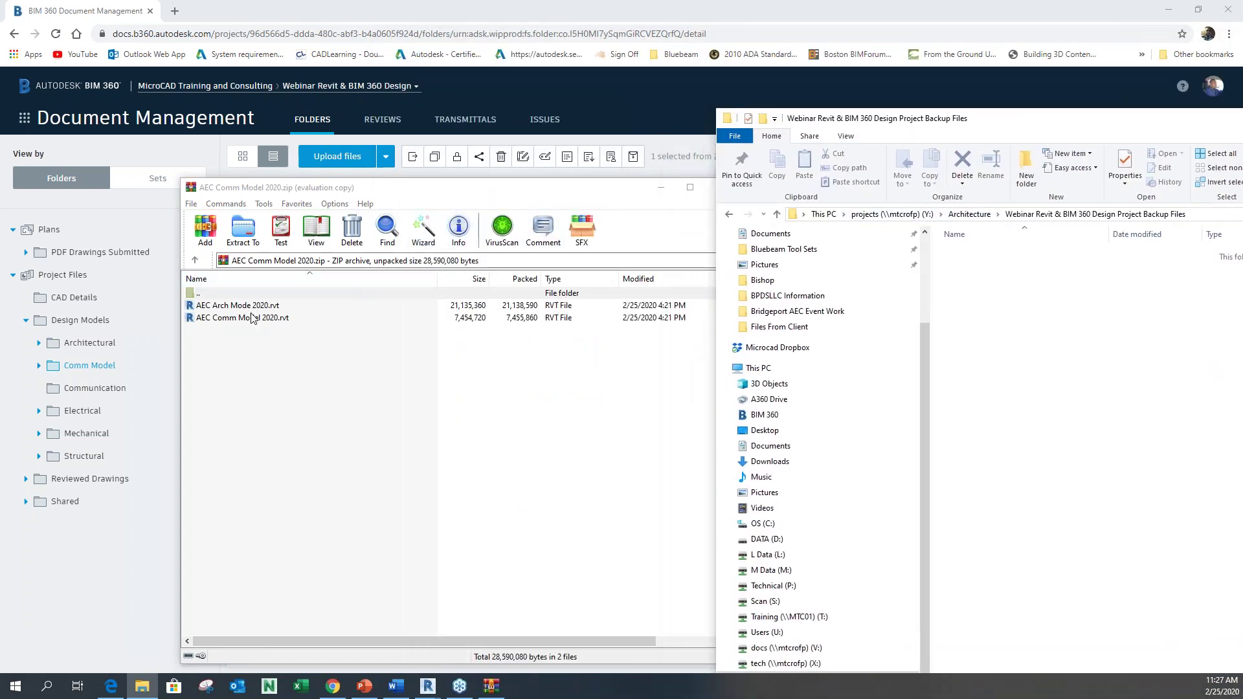
left_click_drag(253, 319, 1044, 338)
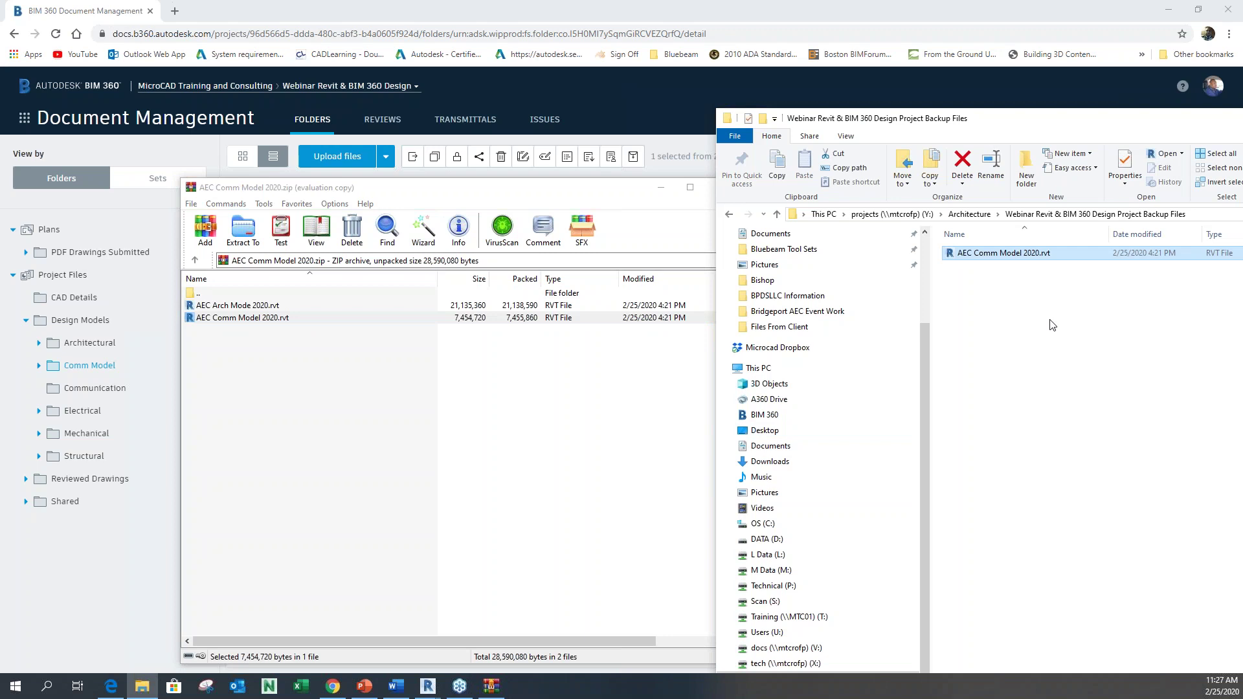
left_click_drag(534, 189, 0, 167)
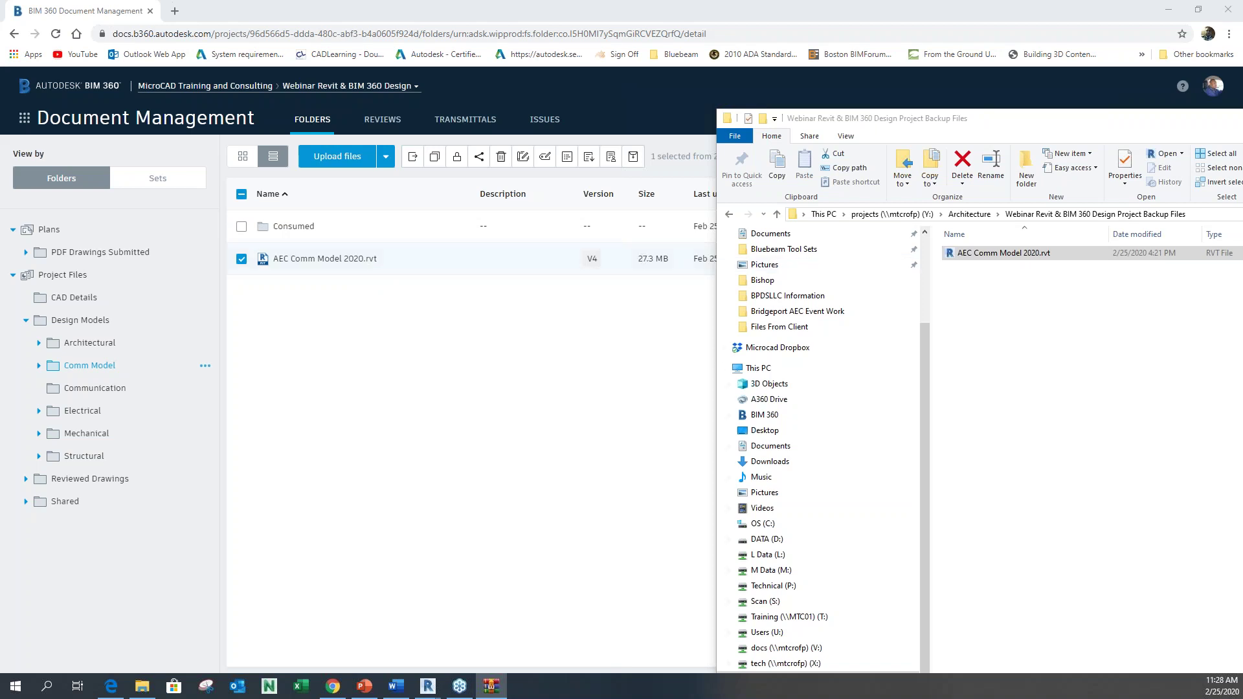
left_click(1038, 120)
left_click_drag(1015, 118, 853, 92)
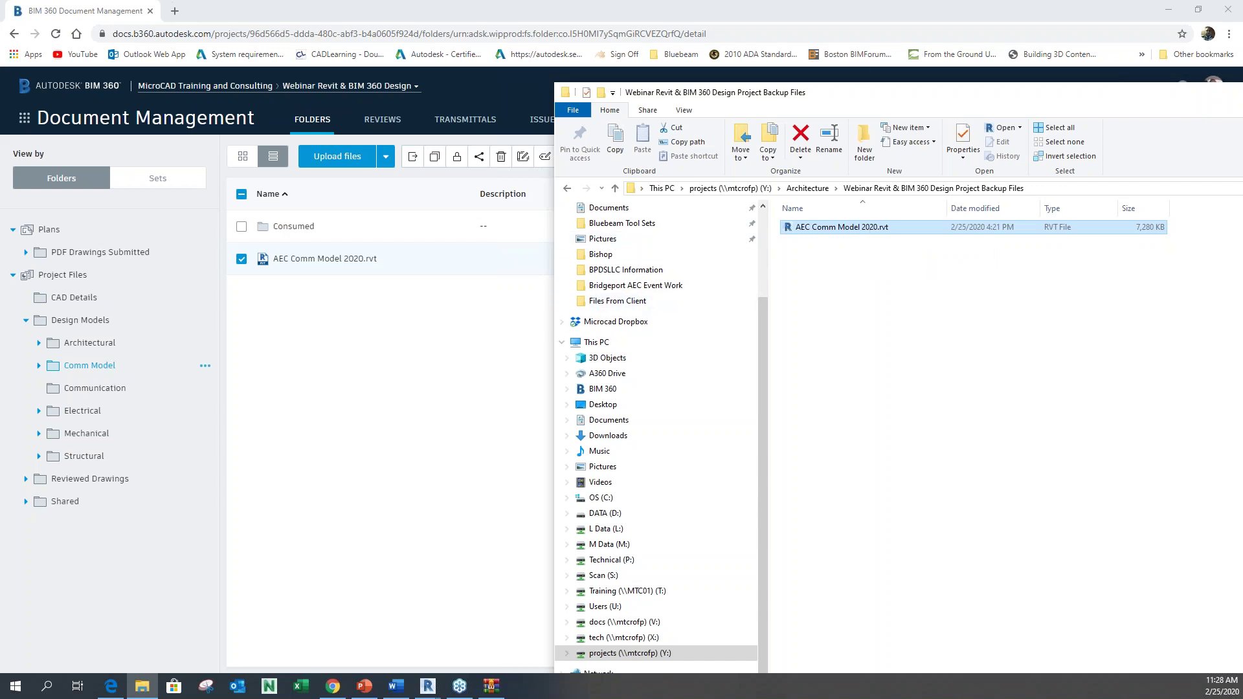
left_click_drag(868, 85, 868, 86)
left_click_drag(982, 91, 1242, 95)
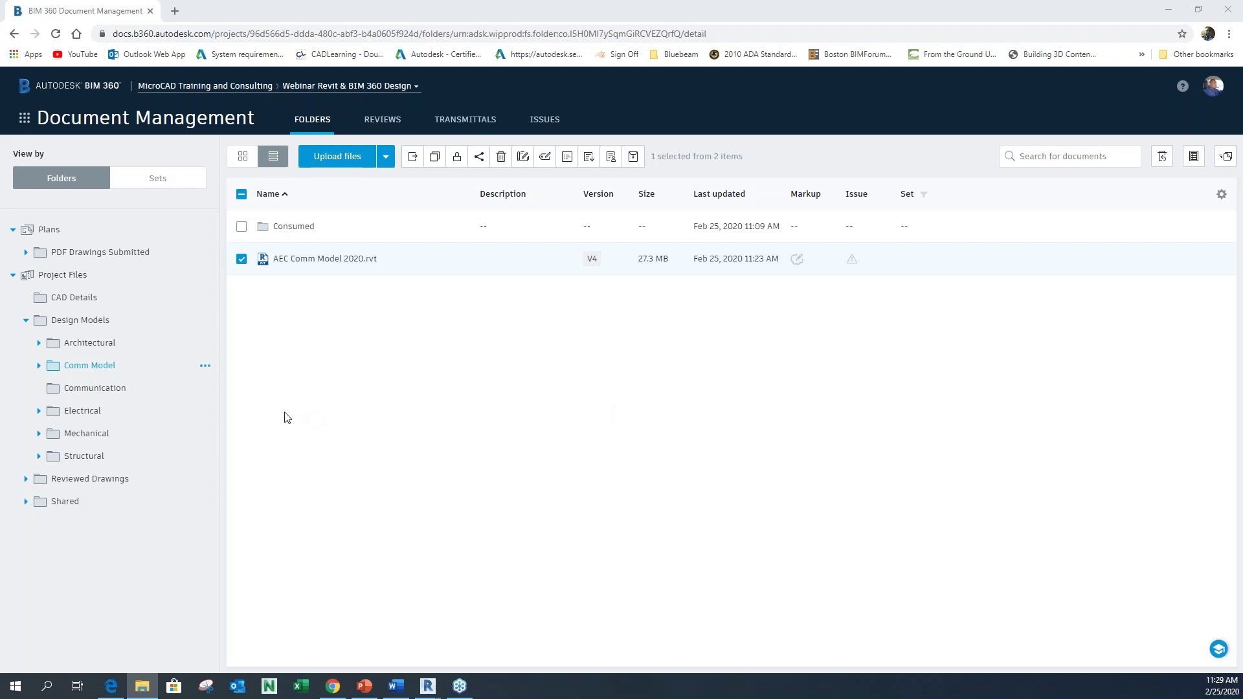
Expand the Shared, Comm Model and Architectural folders and view the AEC Arch Mode 2020.rvt entry in the Architectural folder
left_click(25, 503)
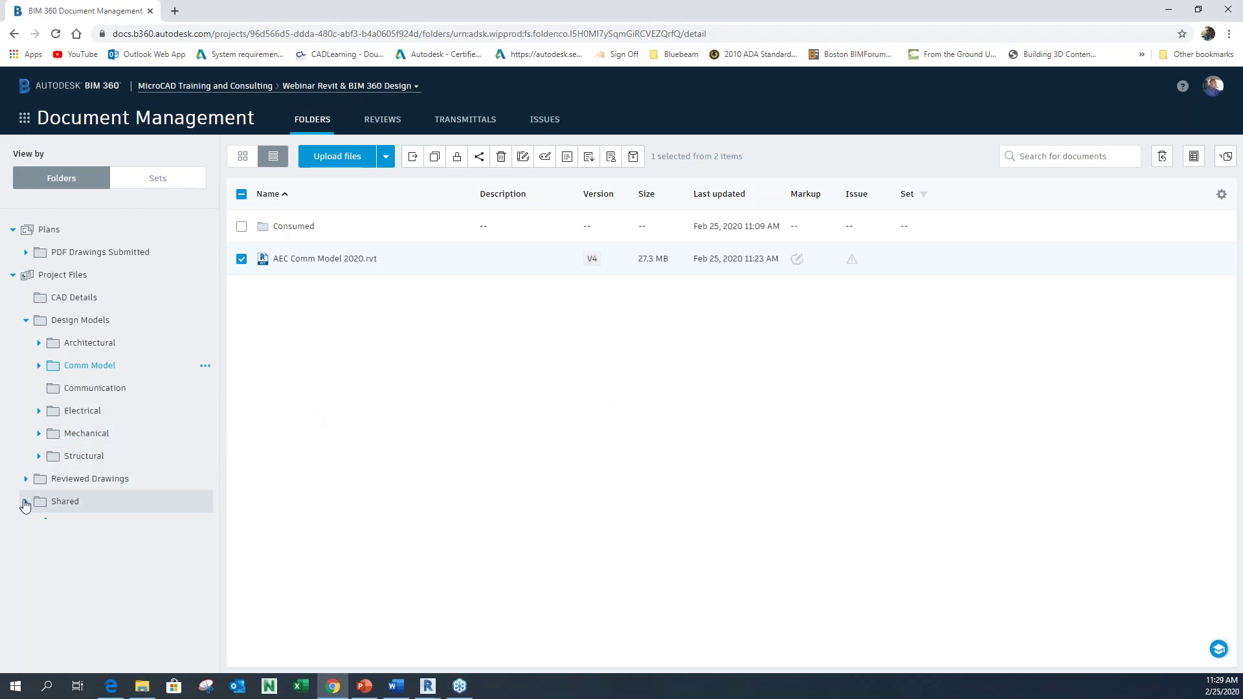
left_click(38, 365)
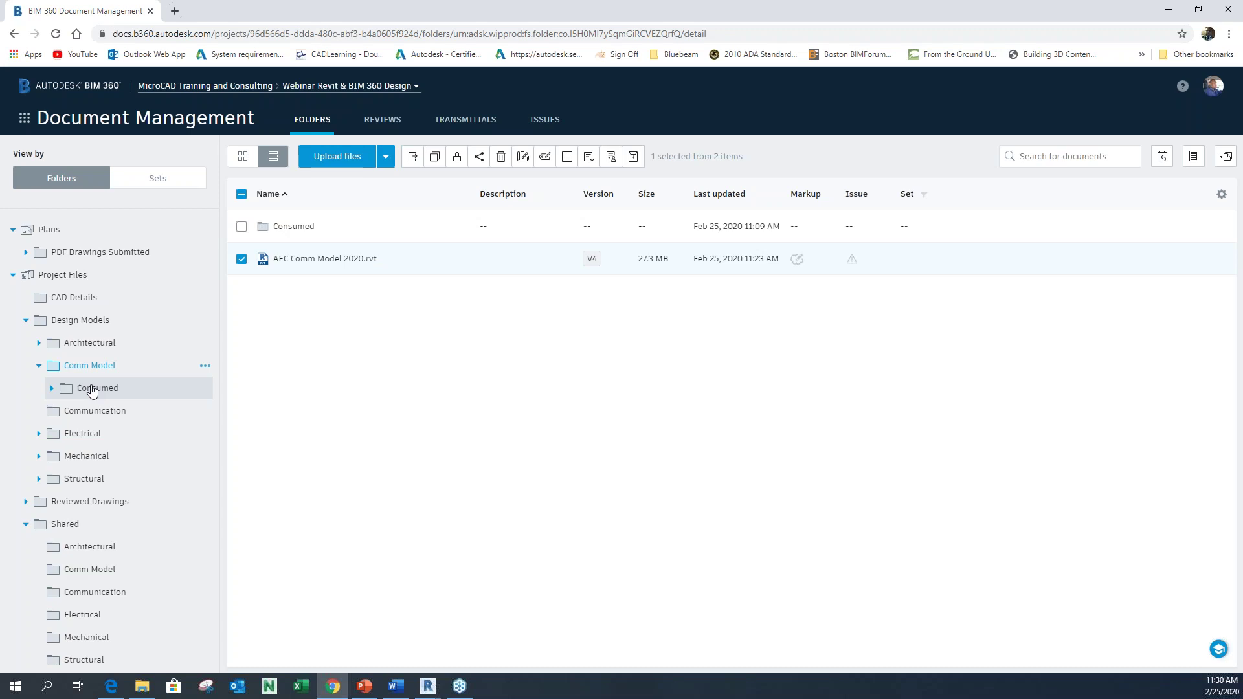
left_click(37, 344)
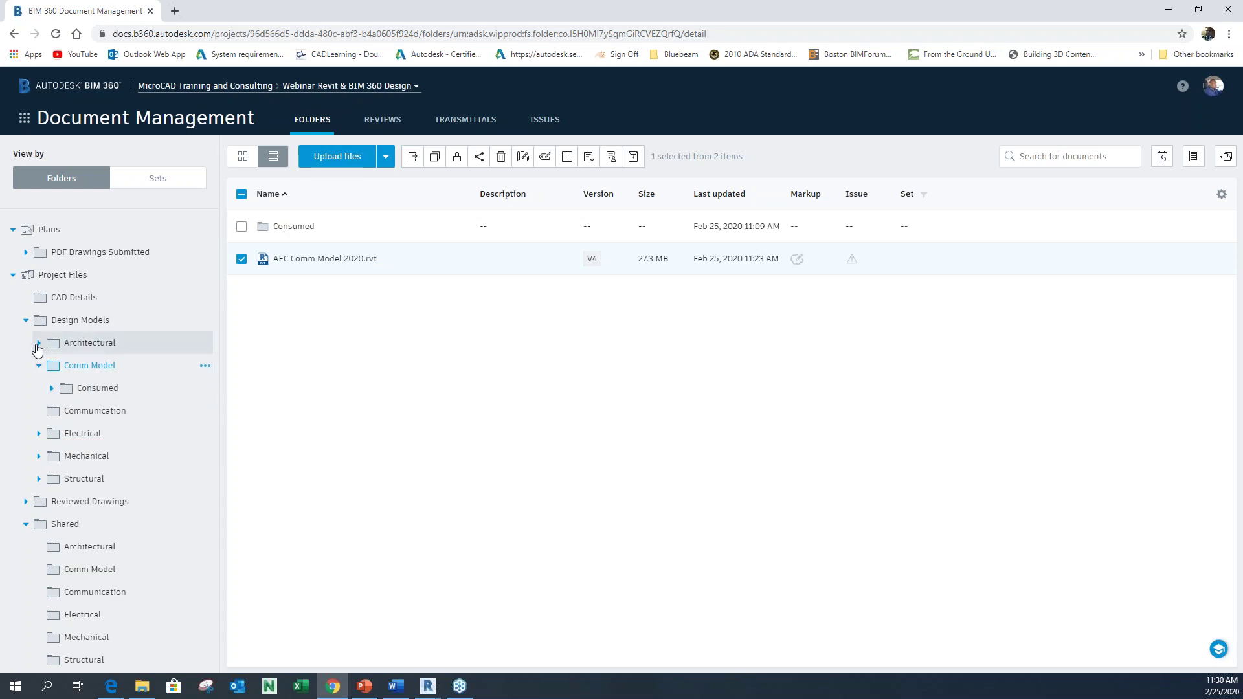
left_click(93, 349)
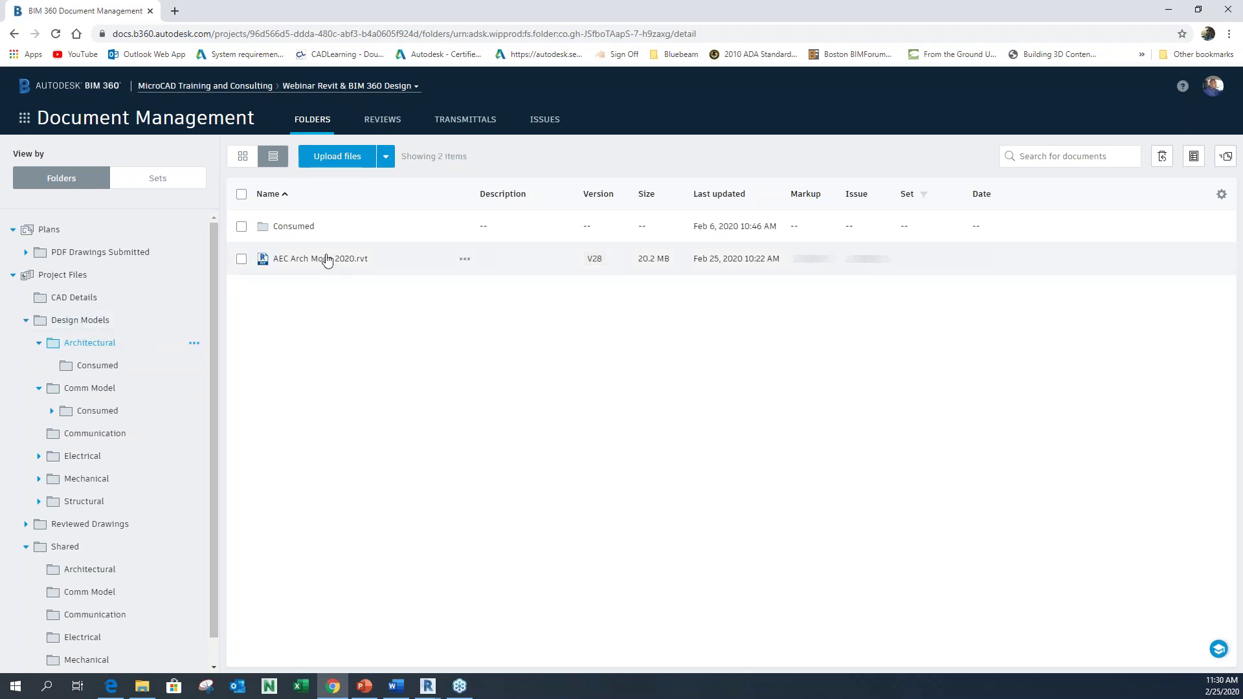
left_click(315, 261)
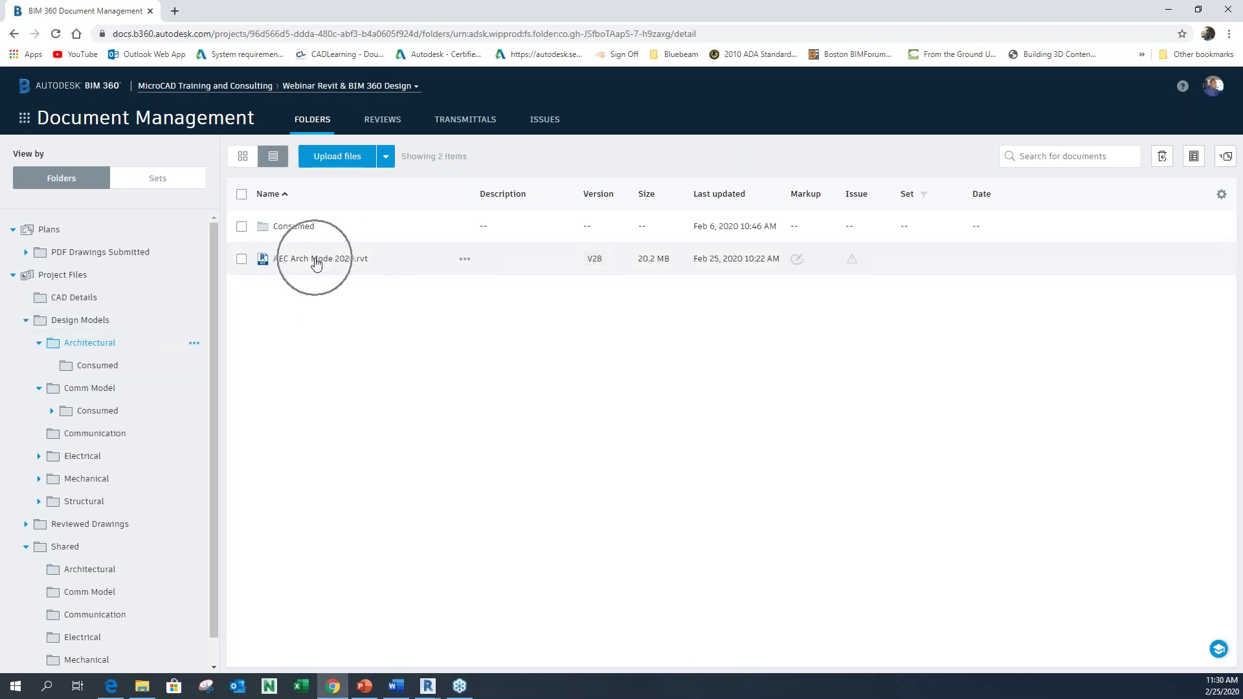
Move the browser aside and switch to Revit to view the AEC Arch Mode 2020 and AEC Comm Model 2020 floor plans
double_click(774, 2)
left_click_drag(665, 21, 0, 129)
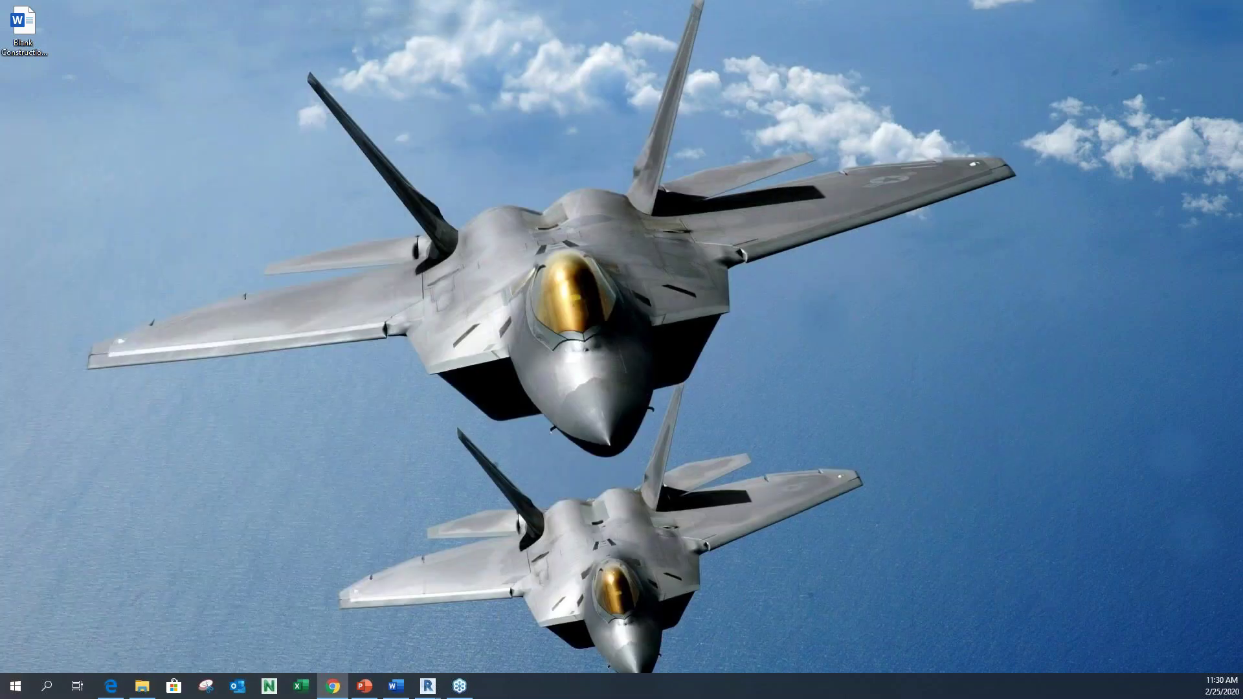
key("alt+Tab")
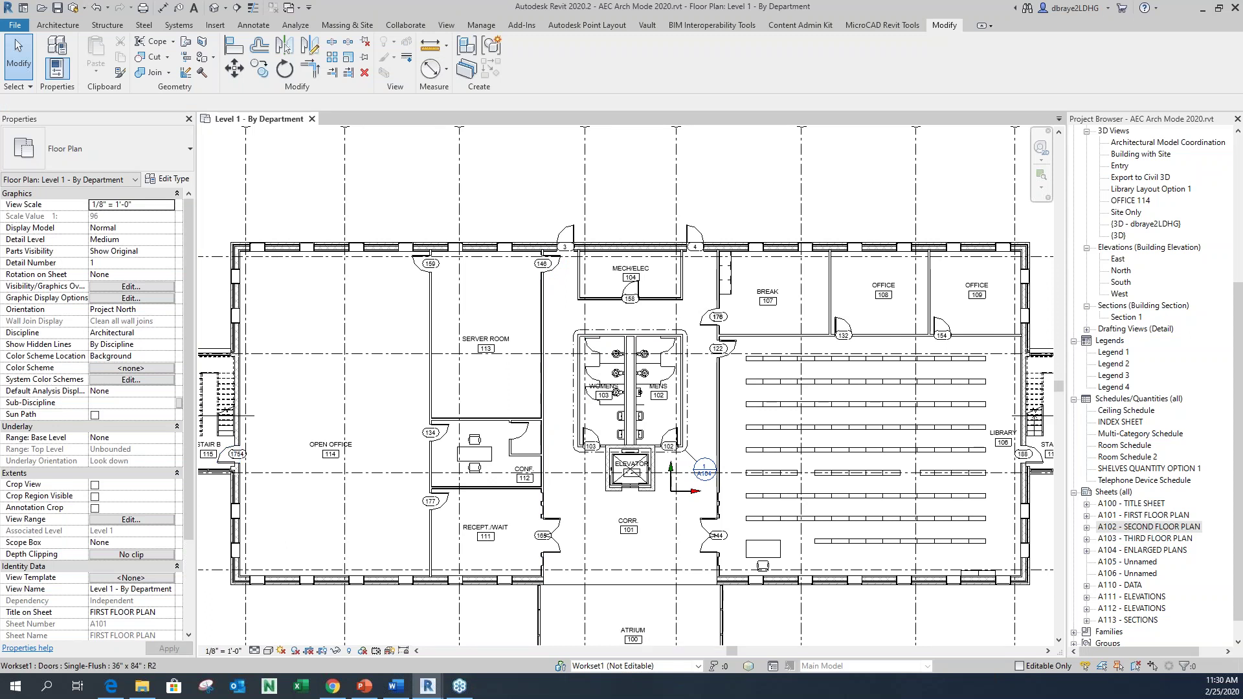
key("alt+Tab")
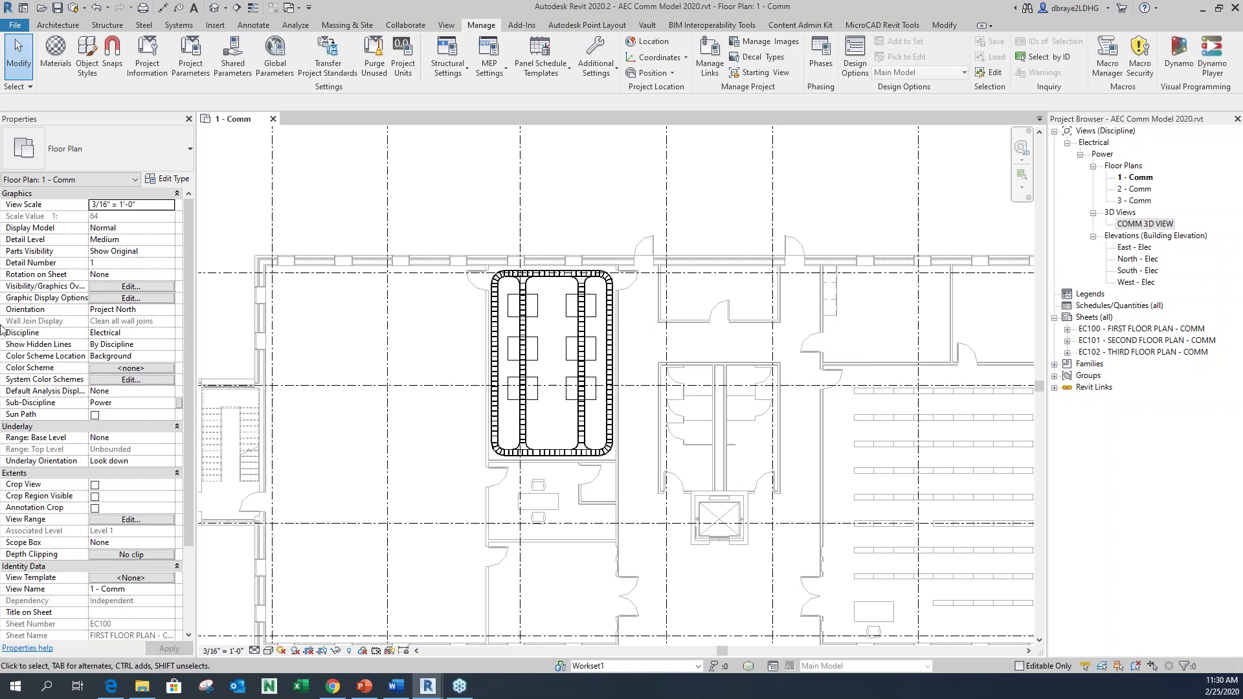
Bring the Document Management browser window back over Revit and view the team subfolders under Shared
left_click_drag(0, 75, 880, 76)
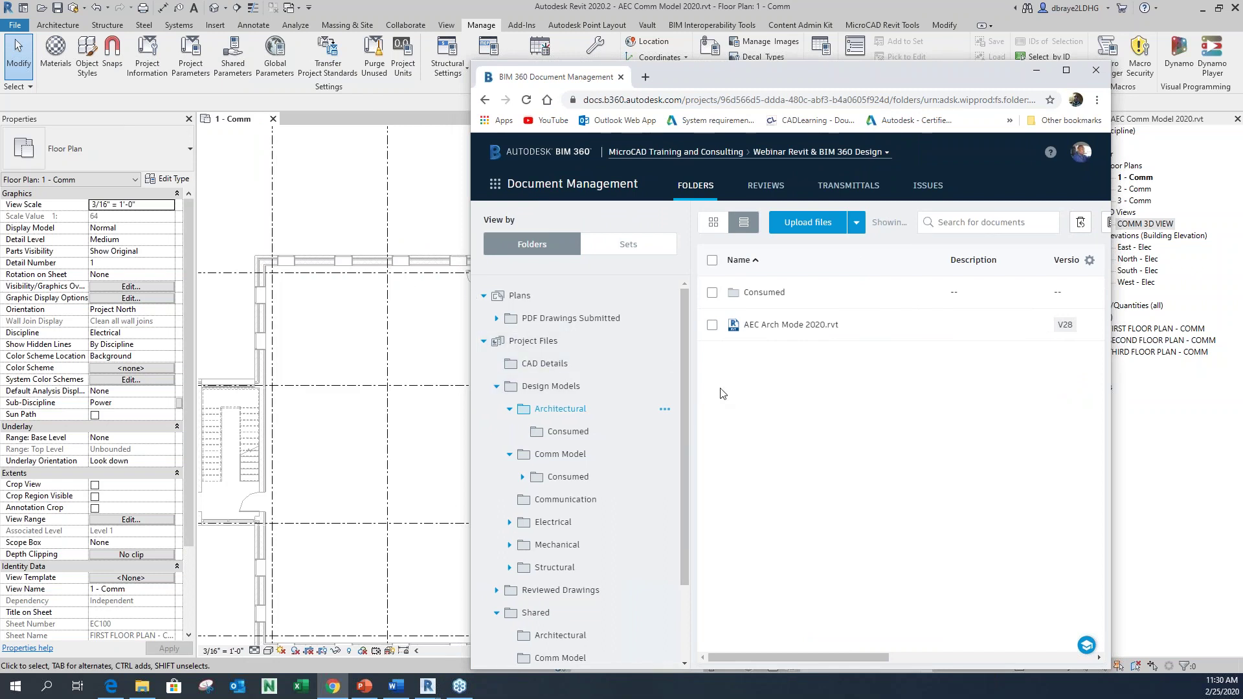
left_click_drag(684, 380, 686, 469)
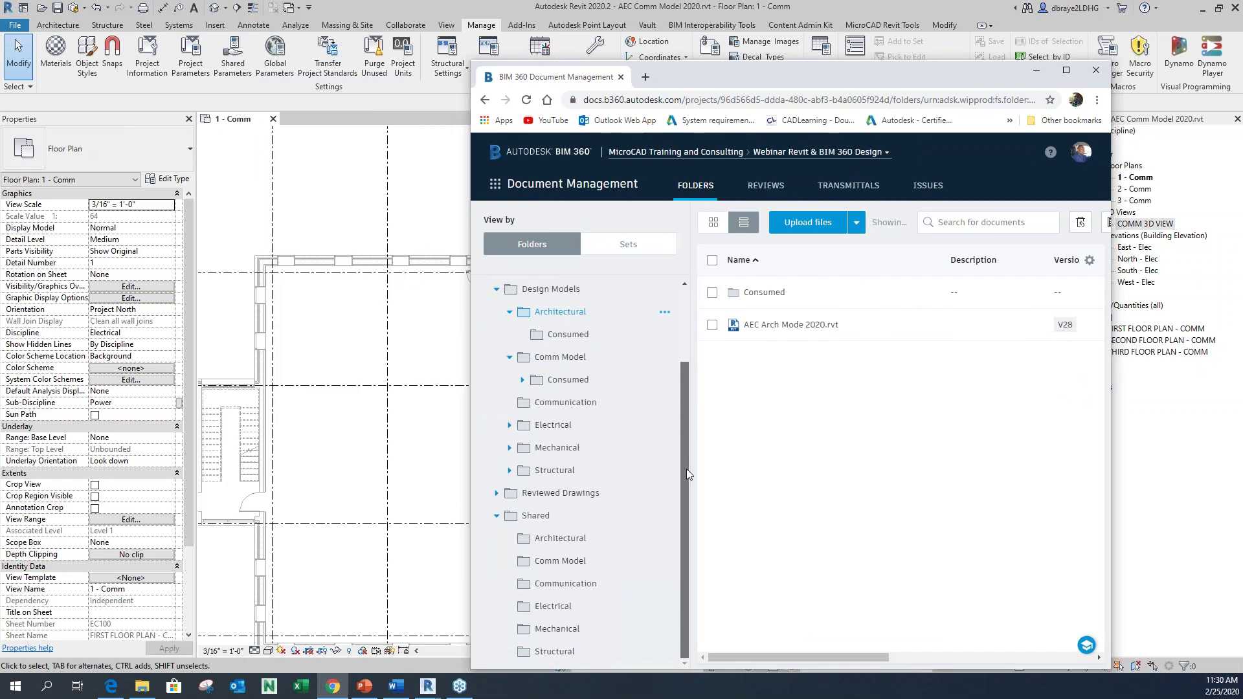
left_click(552, 518)
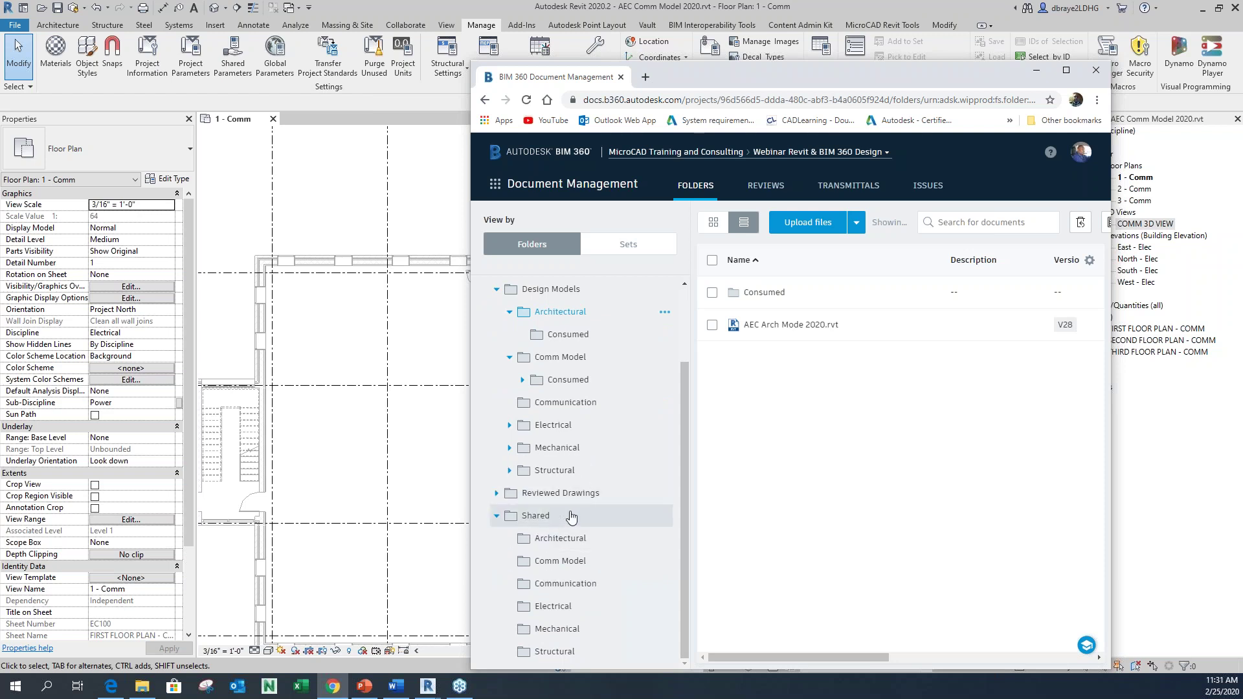
Switch to Design Collaboration in a maximized browser window and show the project timeline above the Comm Model team's sets
left_click(495, 188)
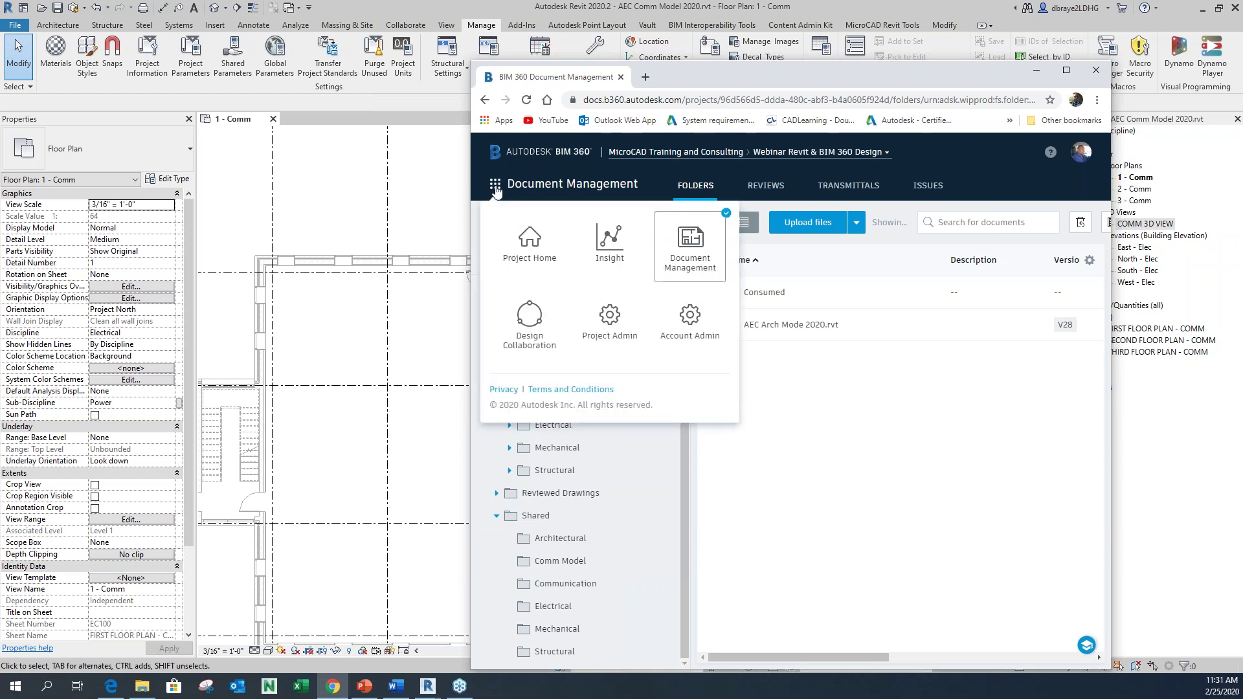
left_click(533, 317)
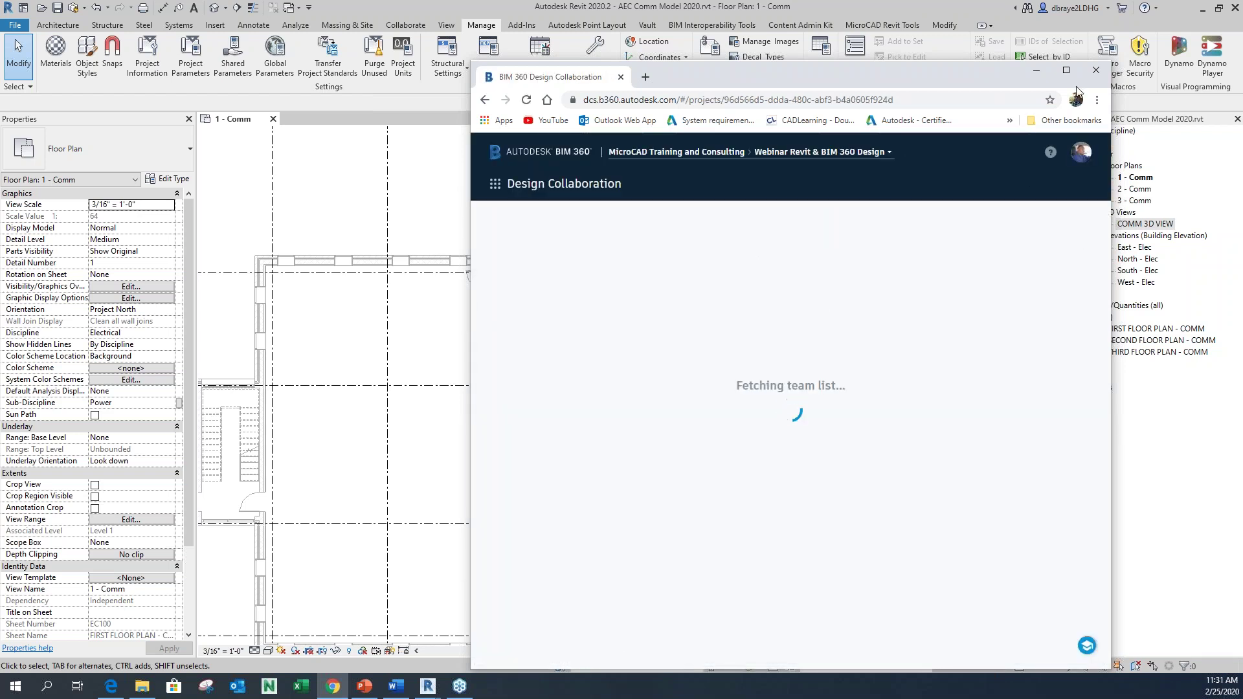
left_click(1066, 70)
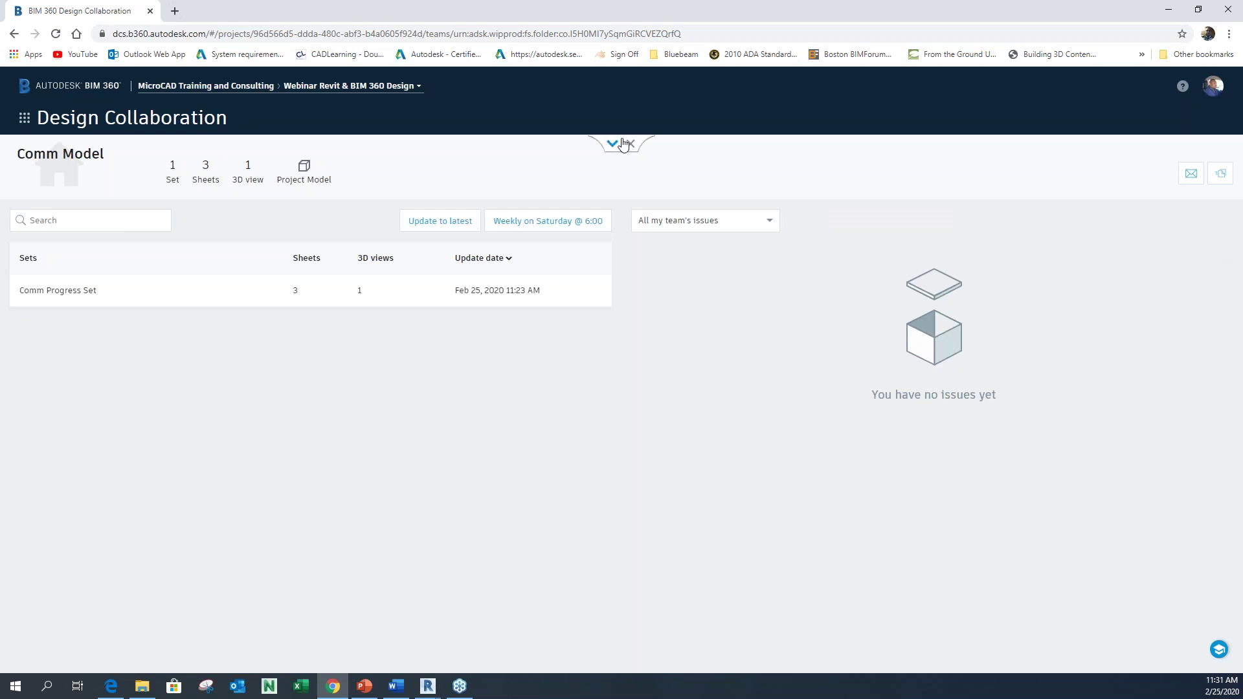
left_click(621, 143)
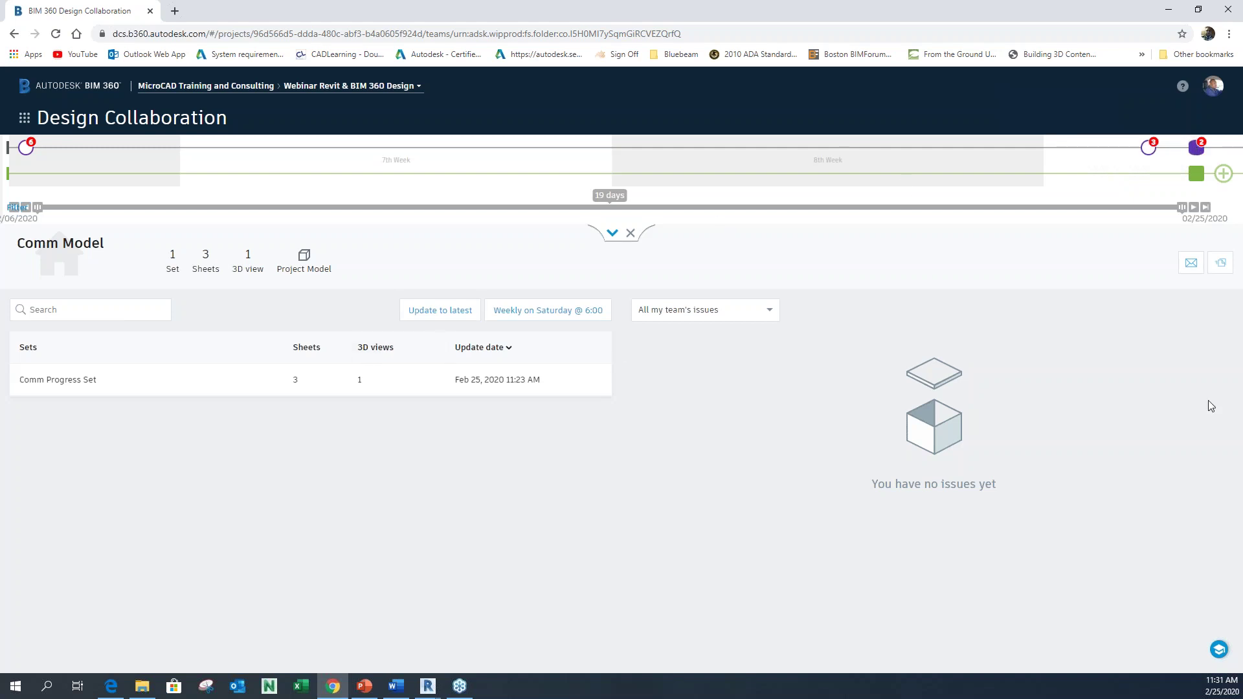
Close the project backup folder window and open the BIM 360 module list from Design Collaboration
left_click_drag(1242, 67, 749, 45)
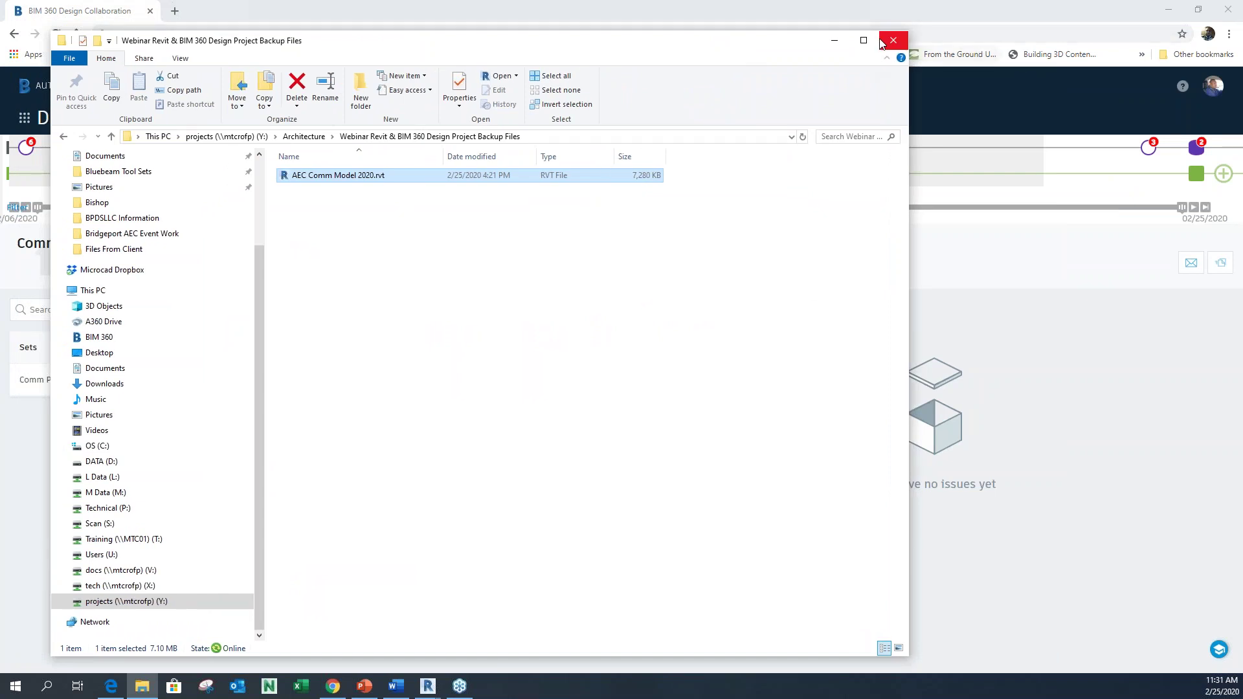
left_click(896, 42)
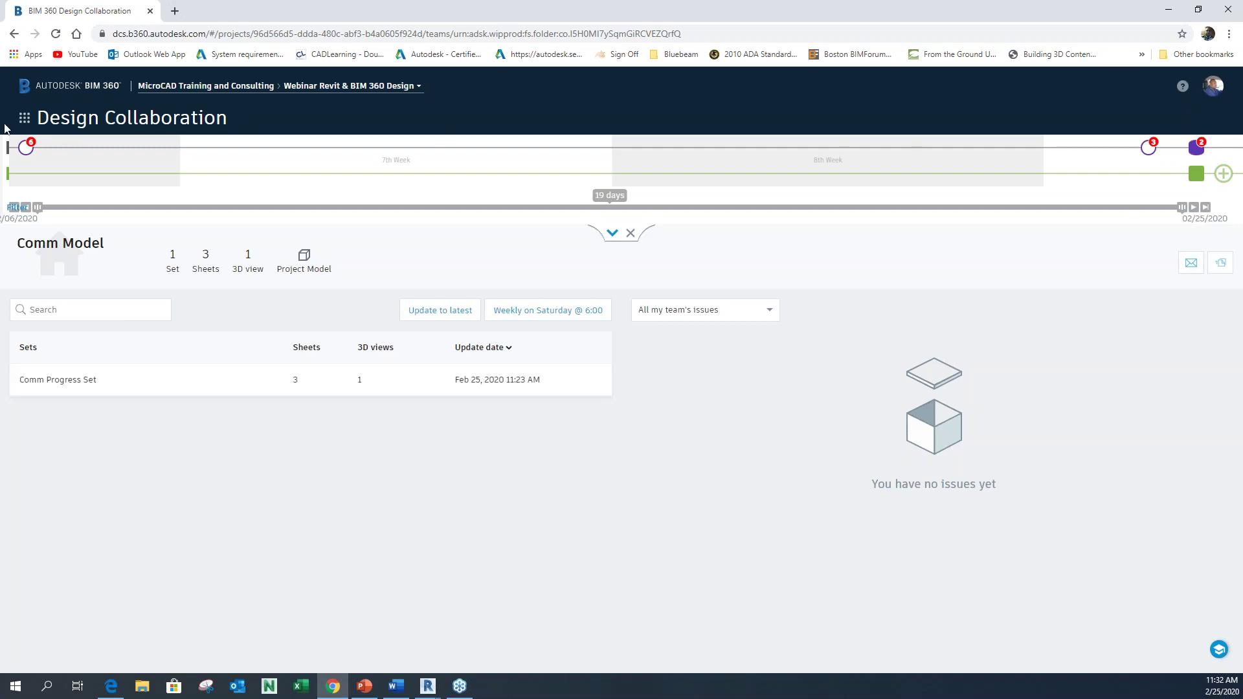
left_click(25, 119)
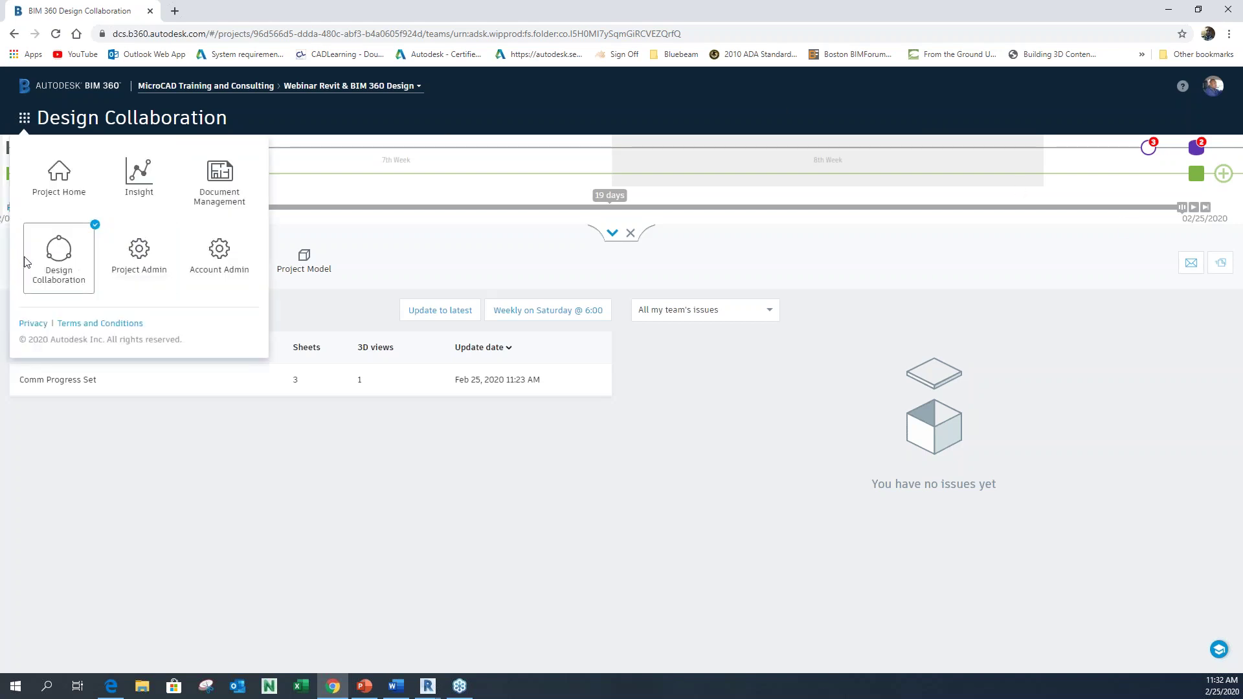